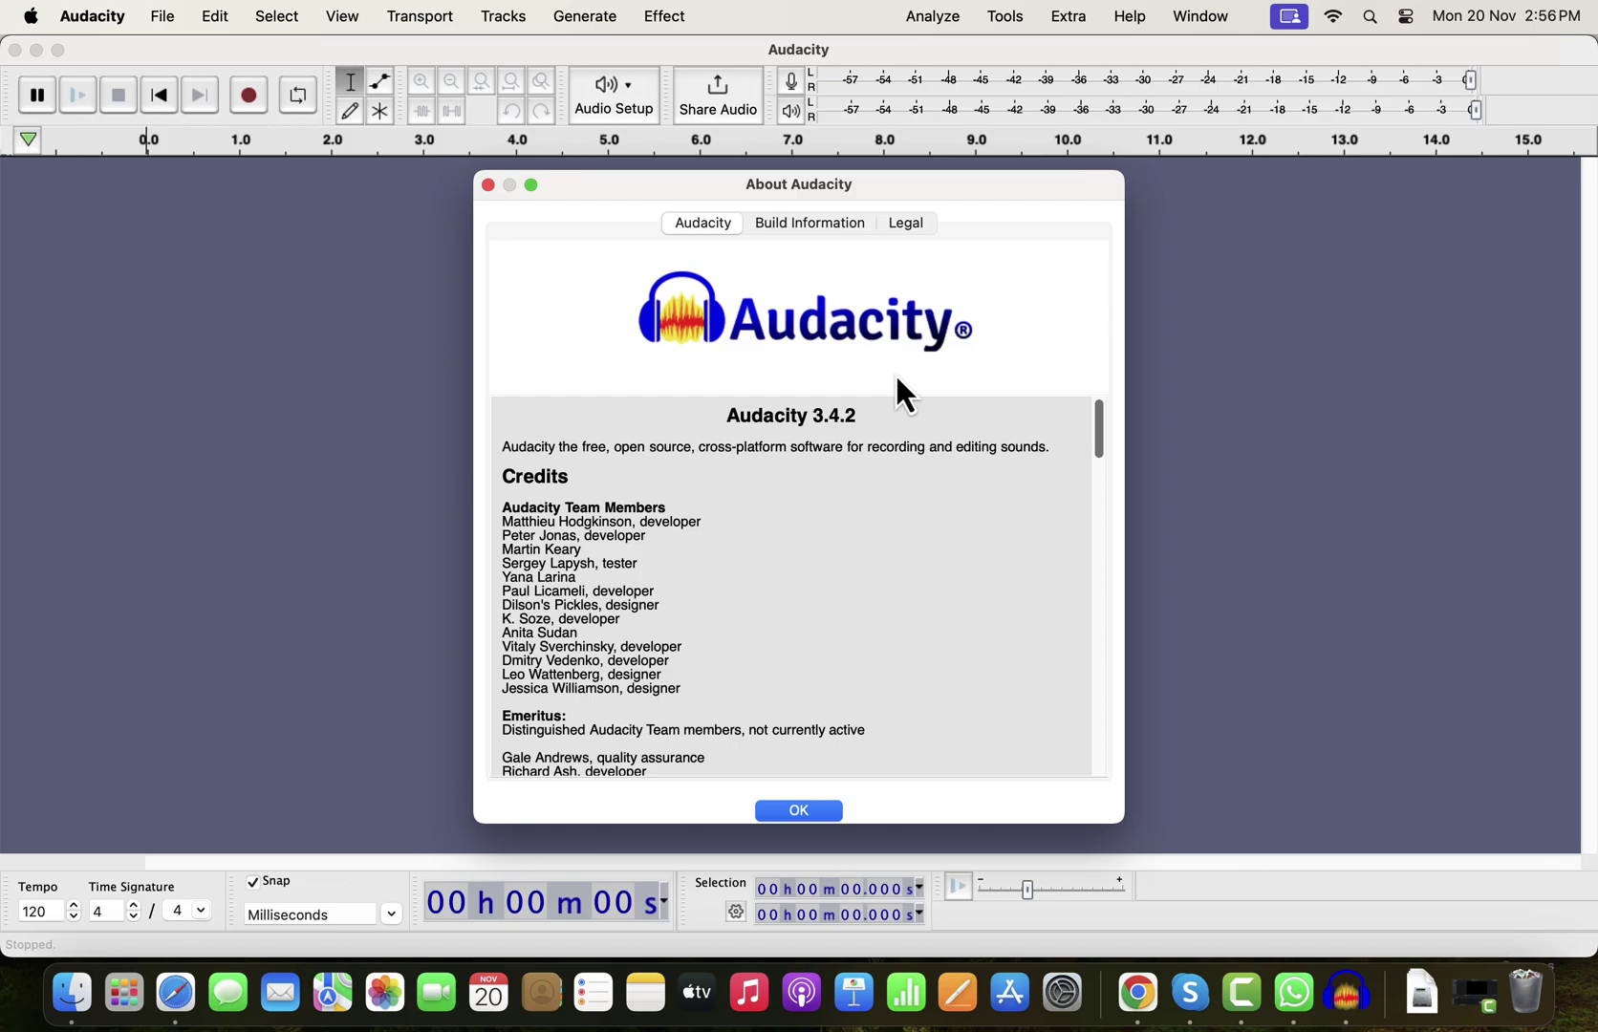
Switch to Chrome and scroll through the Audacity 3.4.2 changelog of fixed issues from 16 Nov 2023
key(super+Tab)
key(super+Tab)
key(super+Tab)
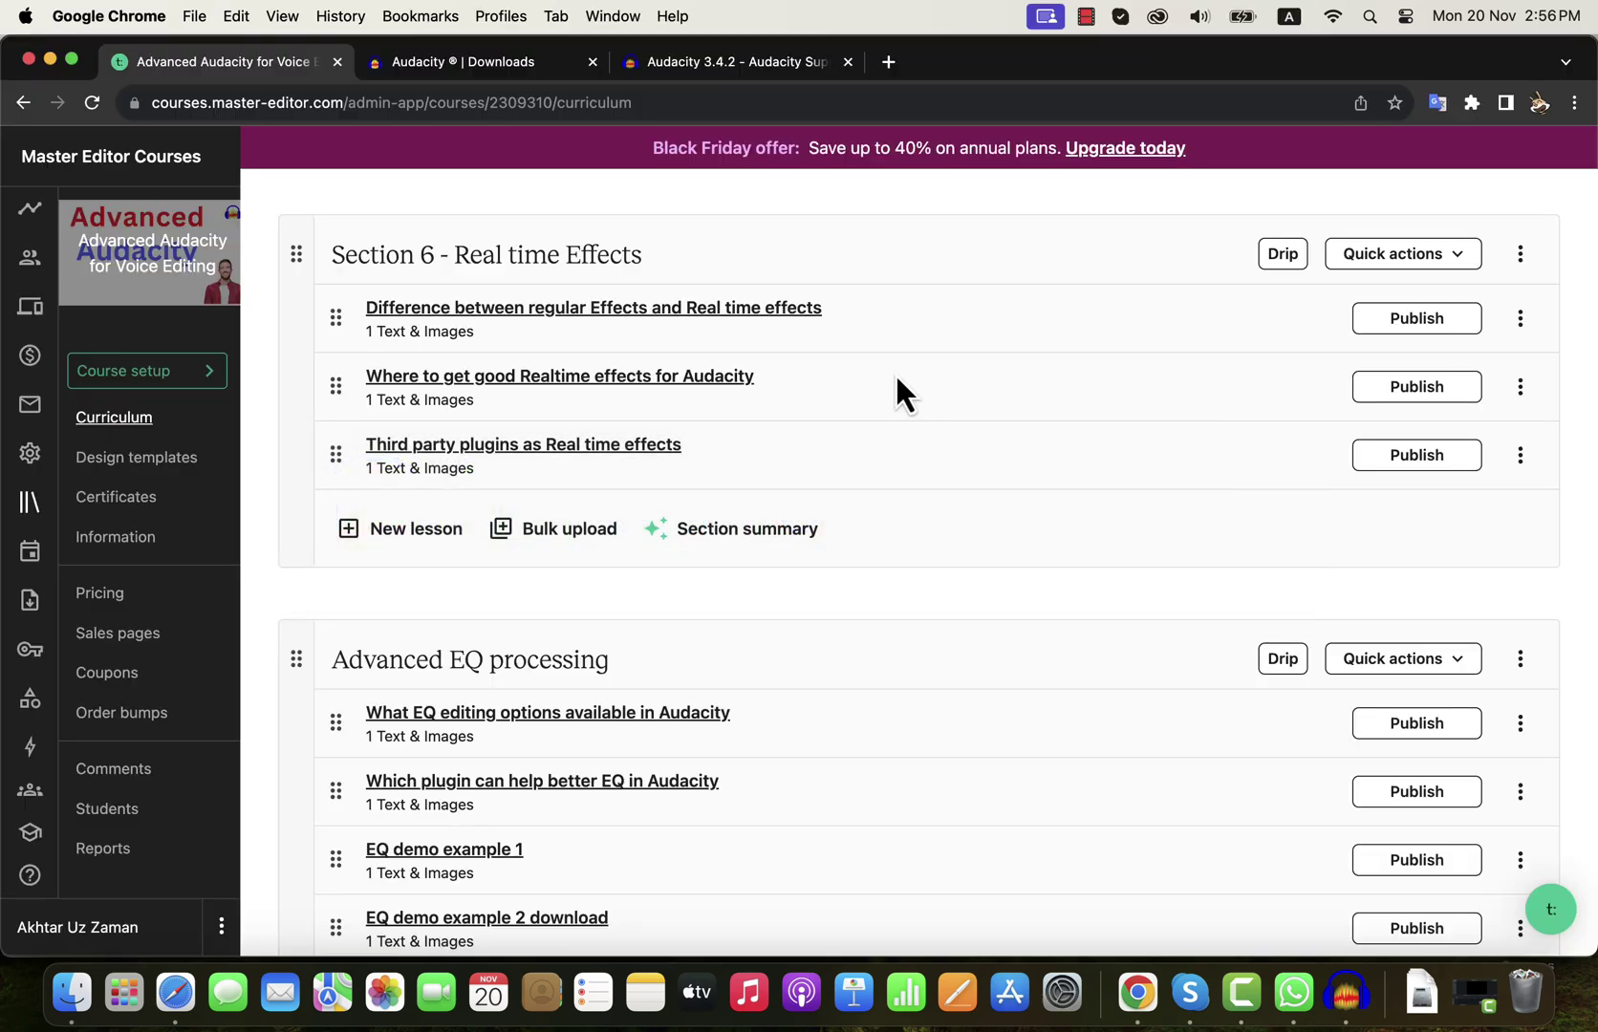
click(747, 63)
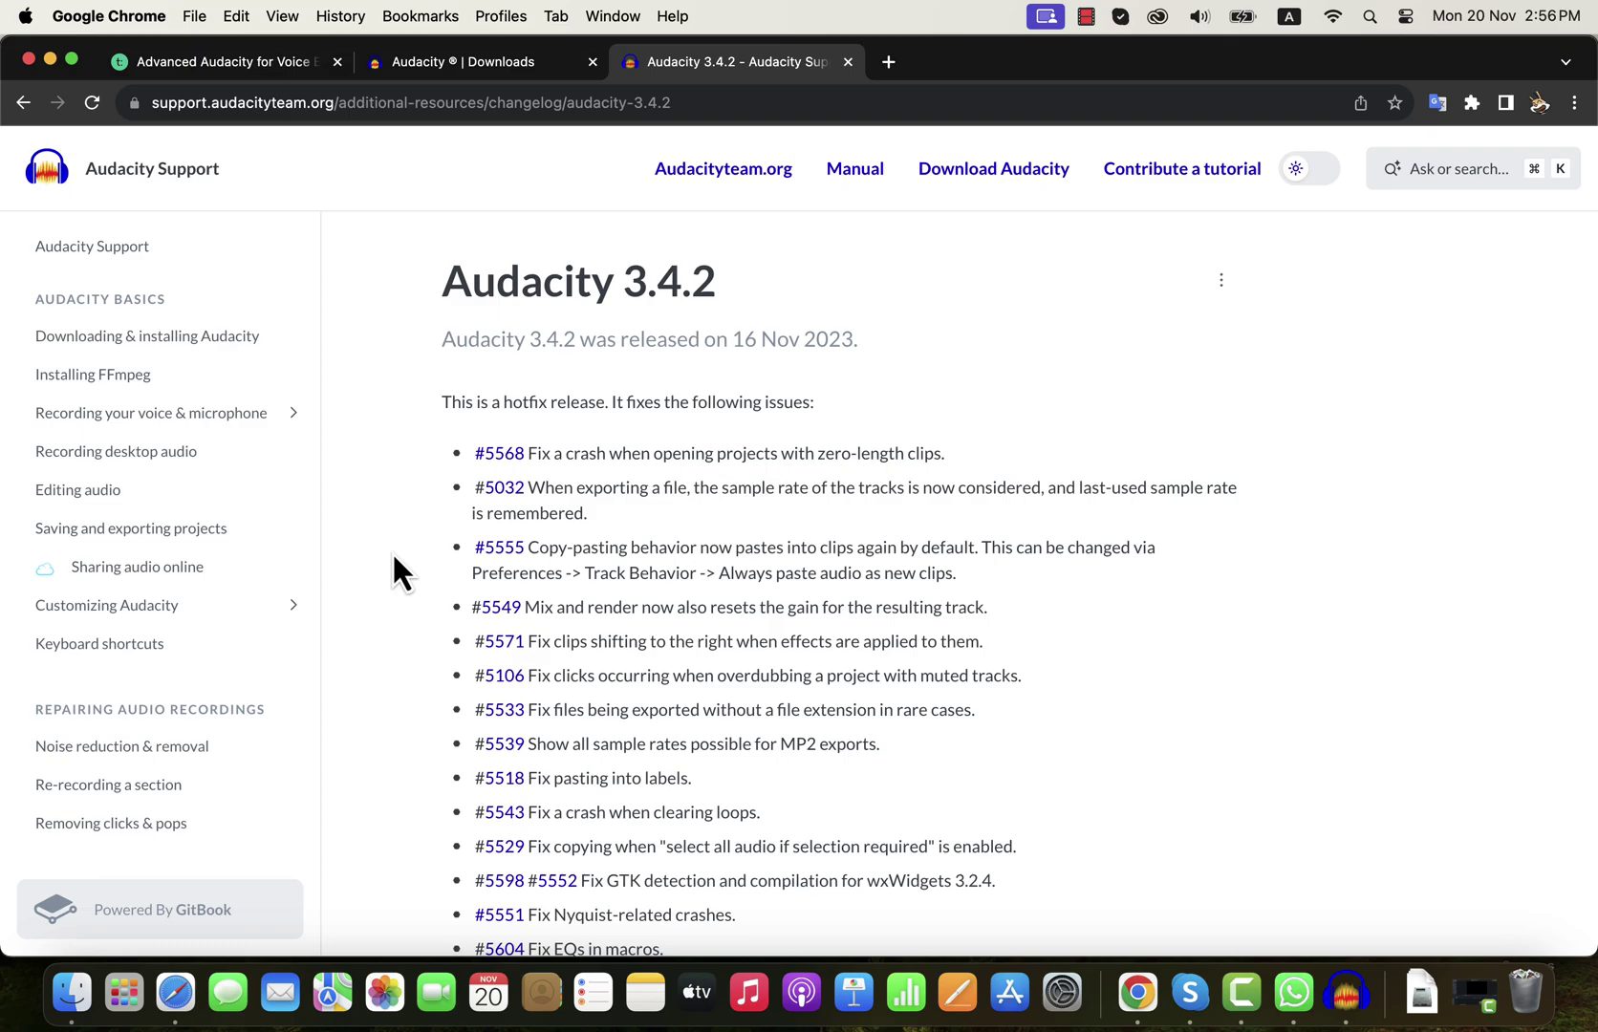
scroll(392, 557, down, 4)
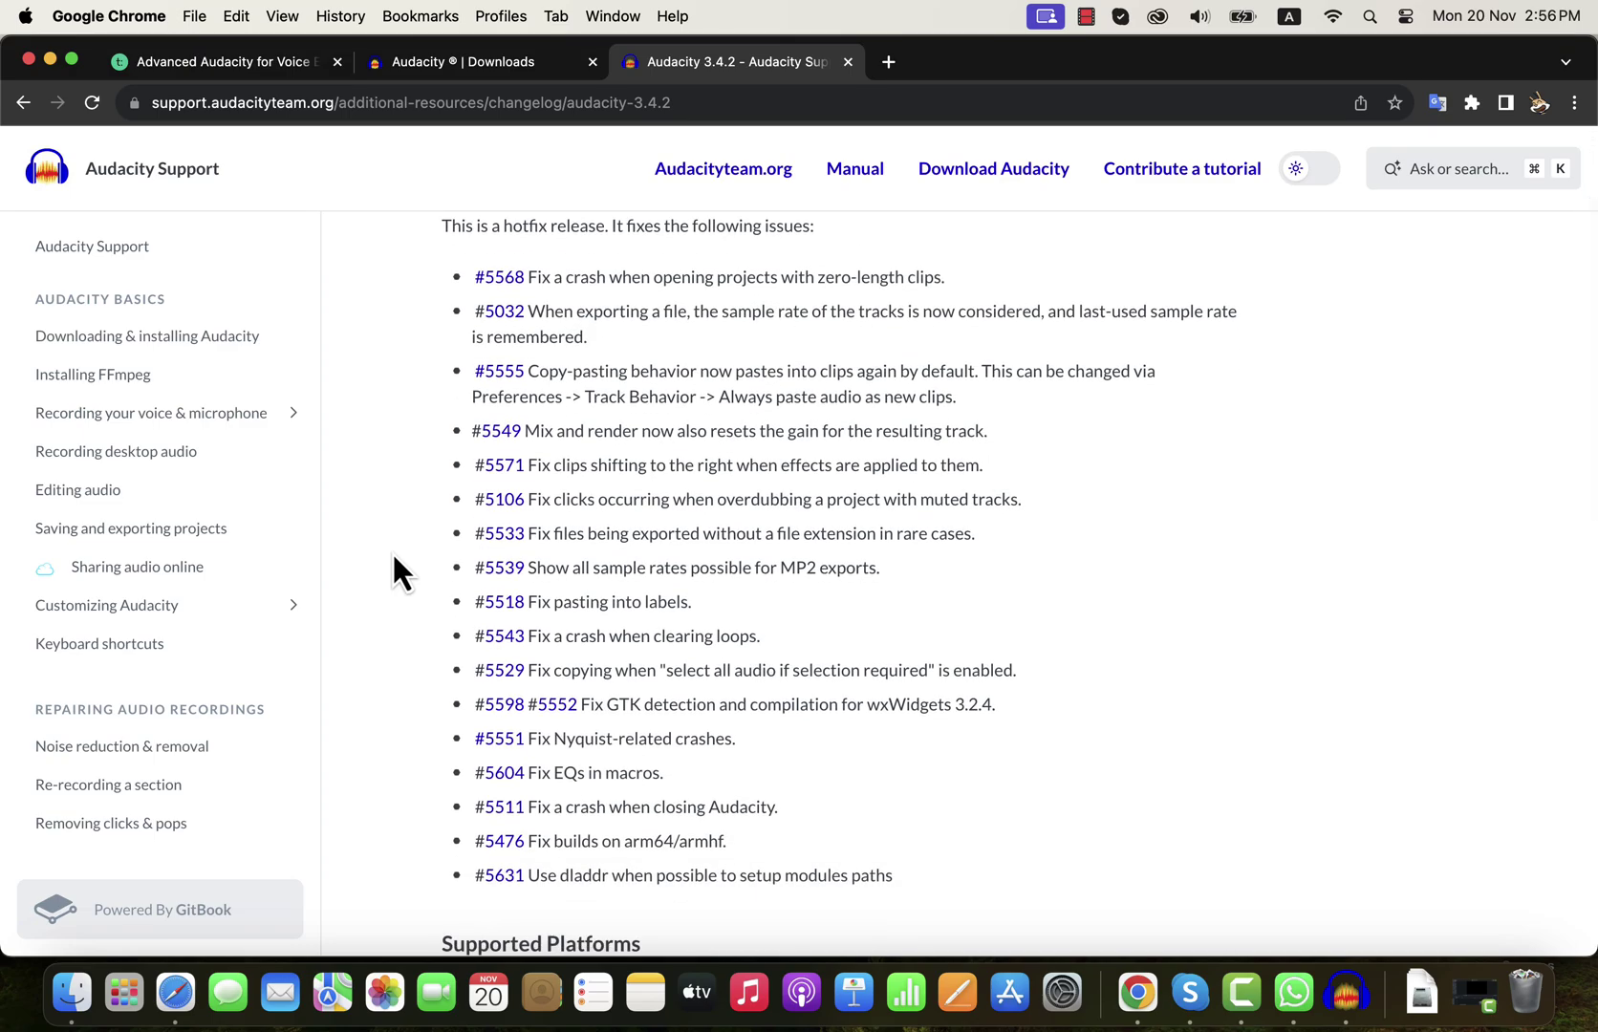
scroll(392, 557, up, 2)
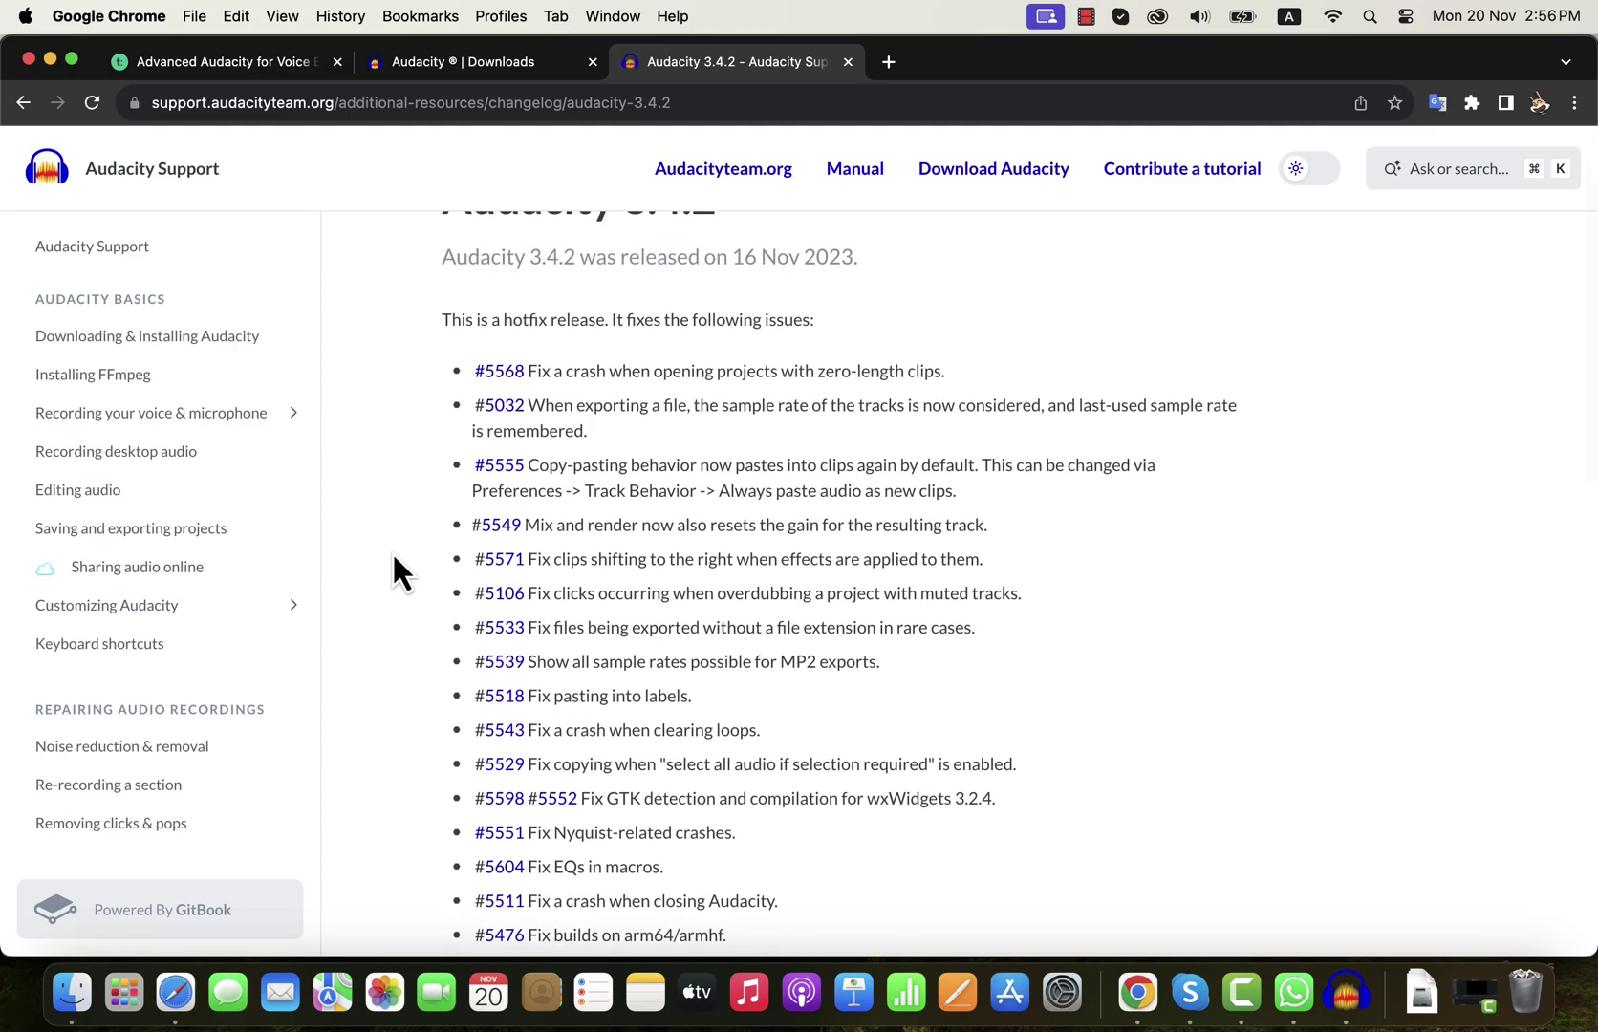
Bring up Safari to view the Advanced Audacity course page on Buy Me a Coffee
click(188, 1002)
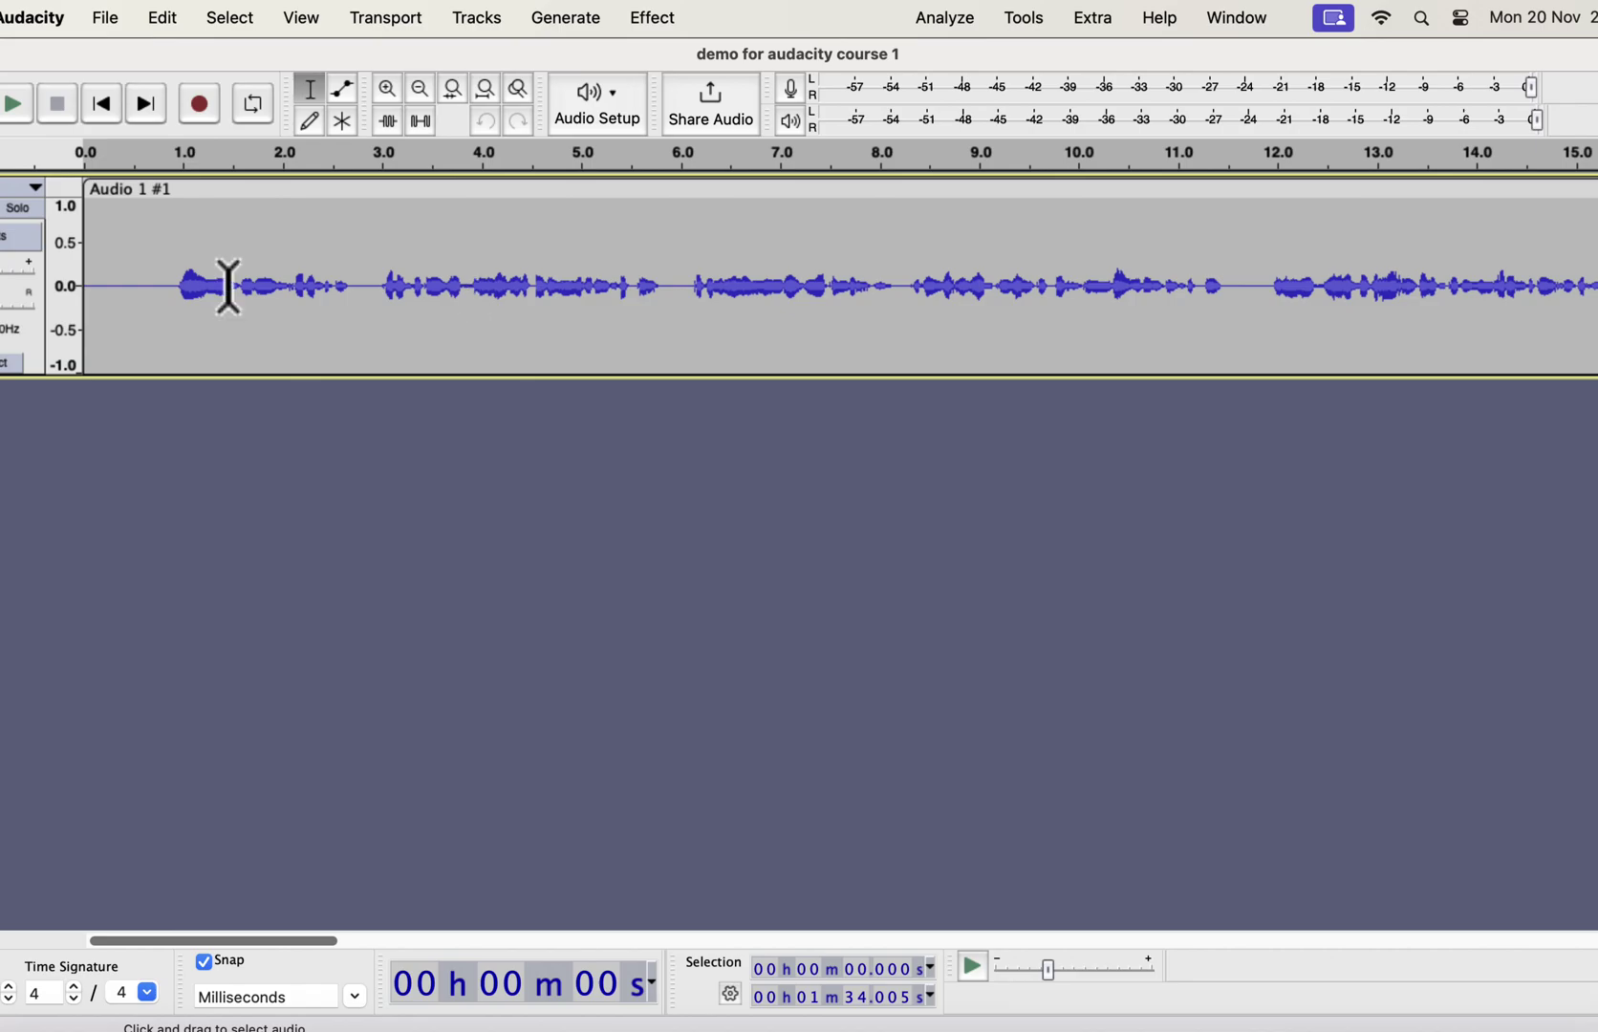
Copy the opening 0–0.96 s silence and paste it as new clips at about 2.87 s and 6.9 s
drag(181, 278, 82, 257)
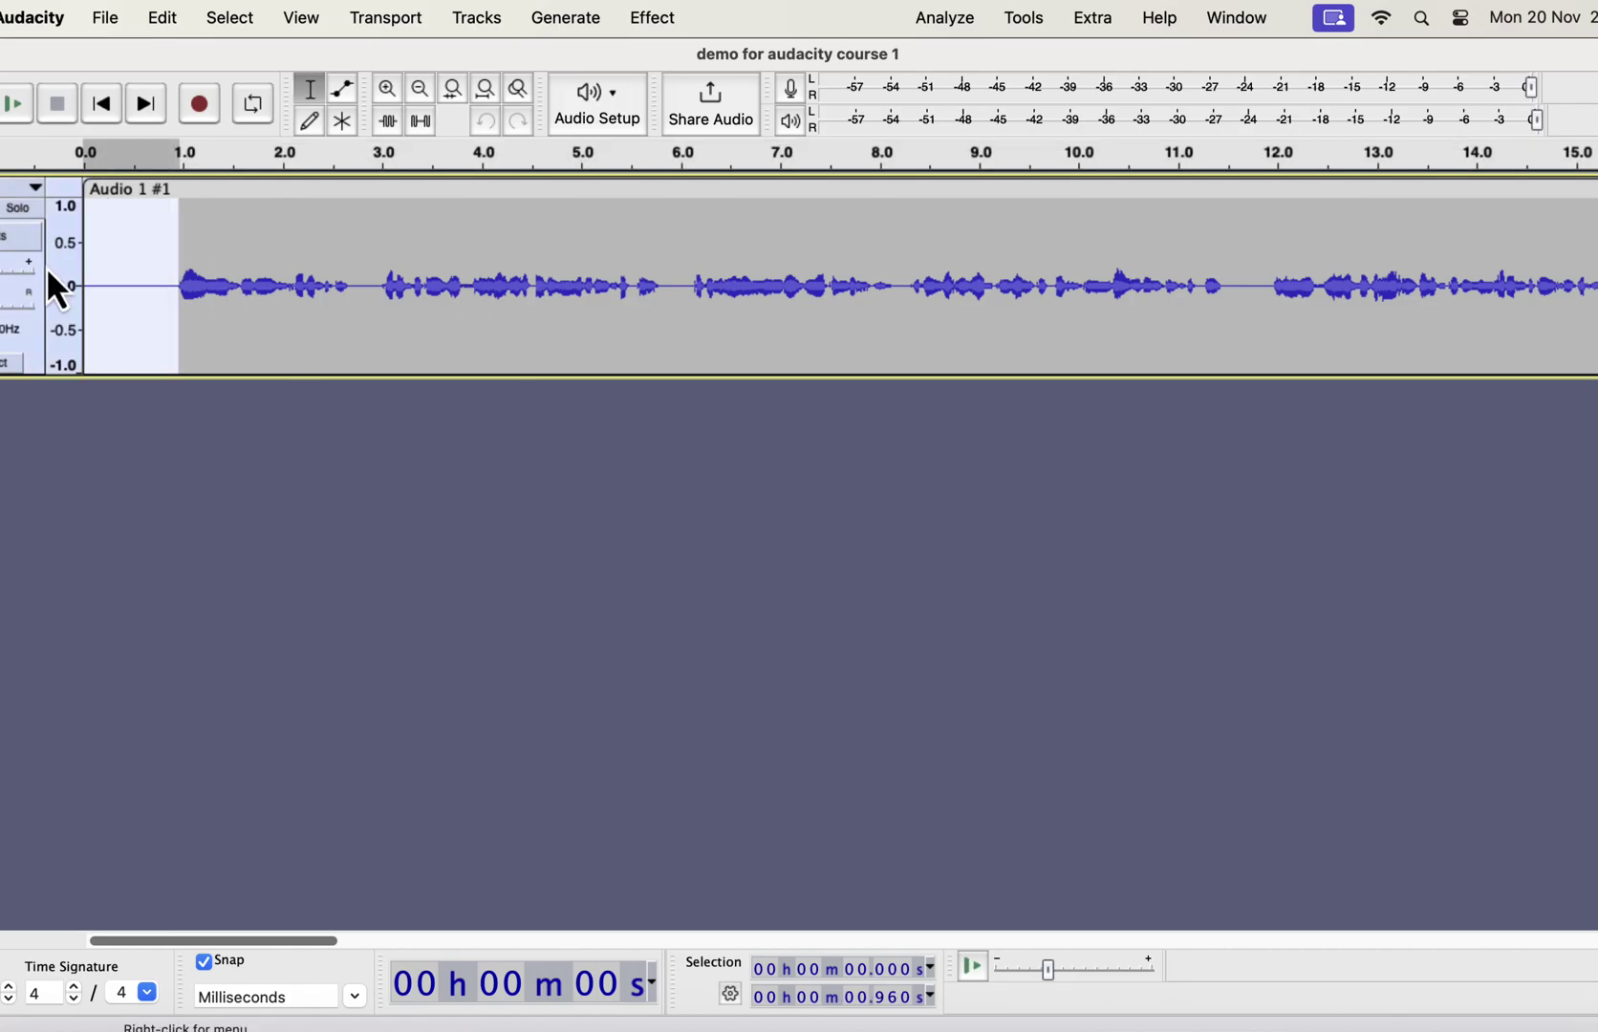
click(368, 276)
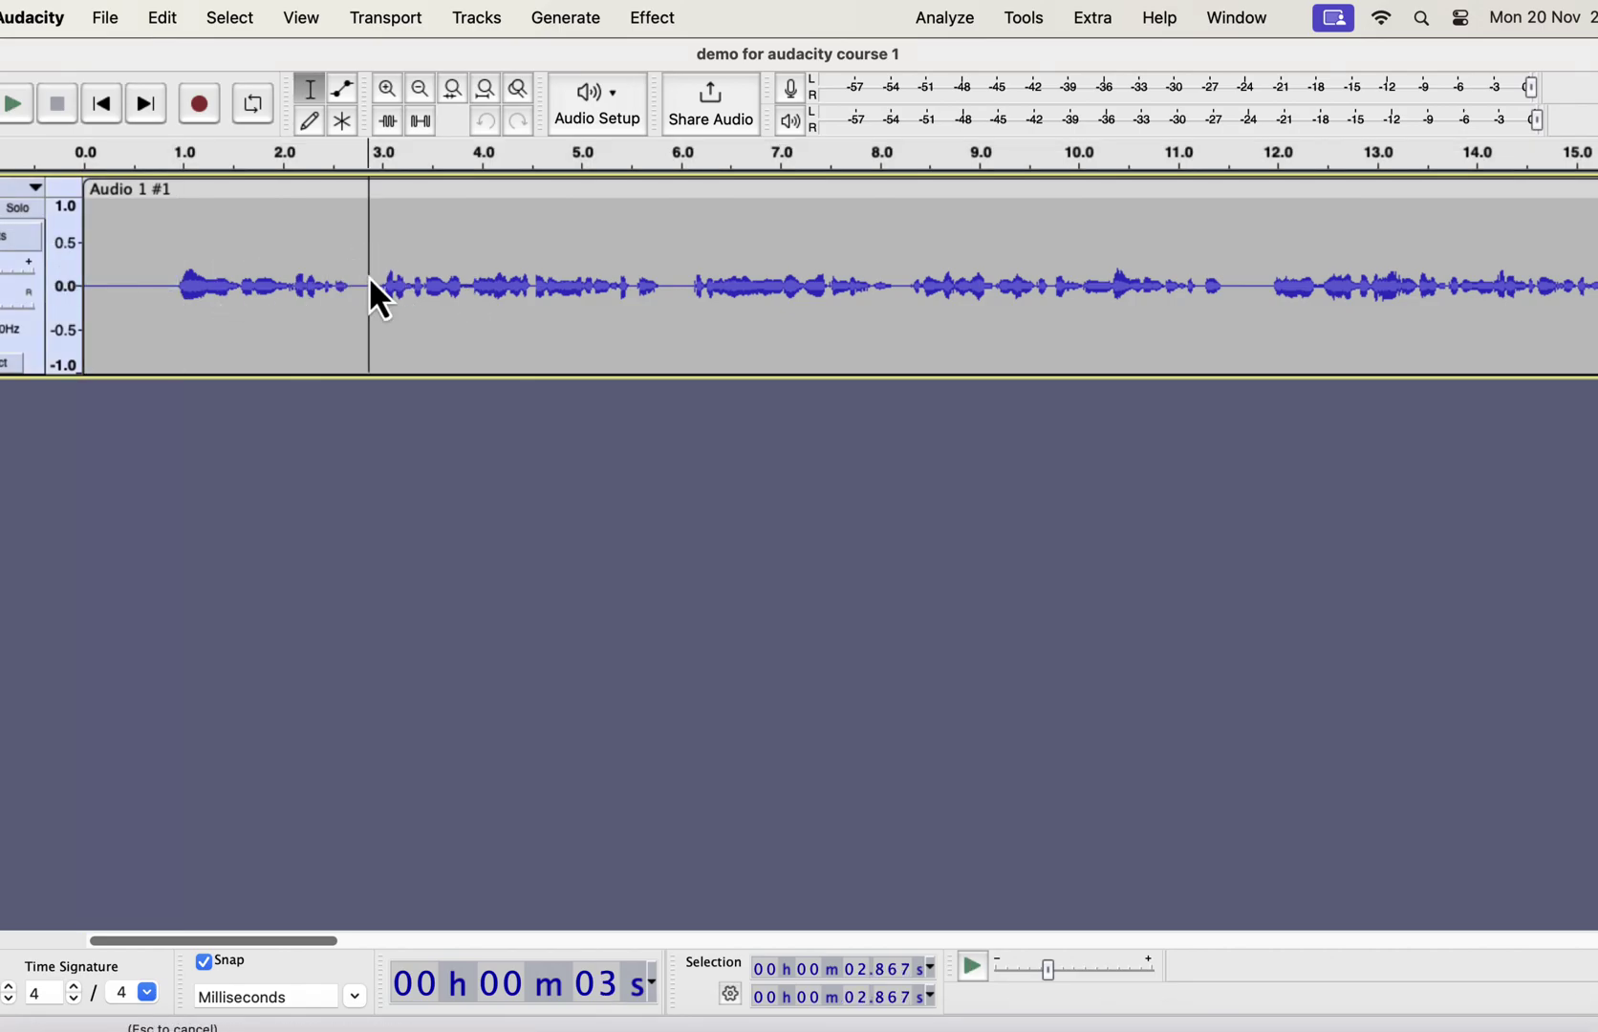
right_click(370, 276)
click(407, 341)
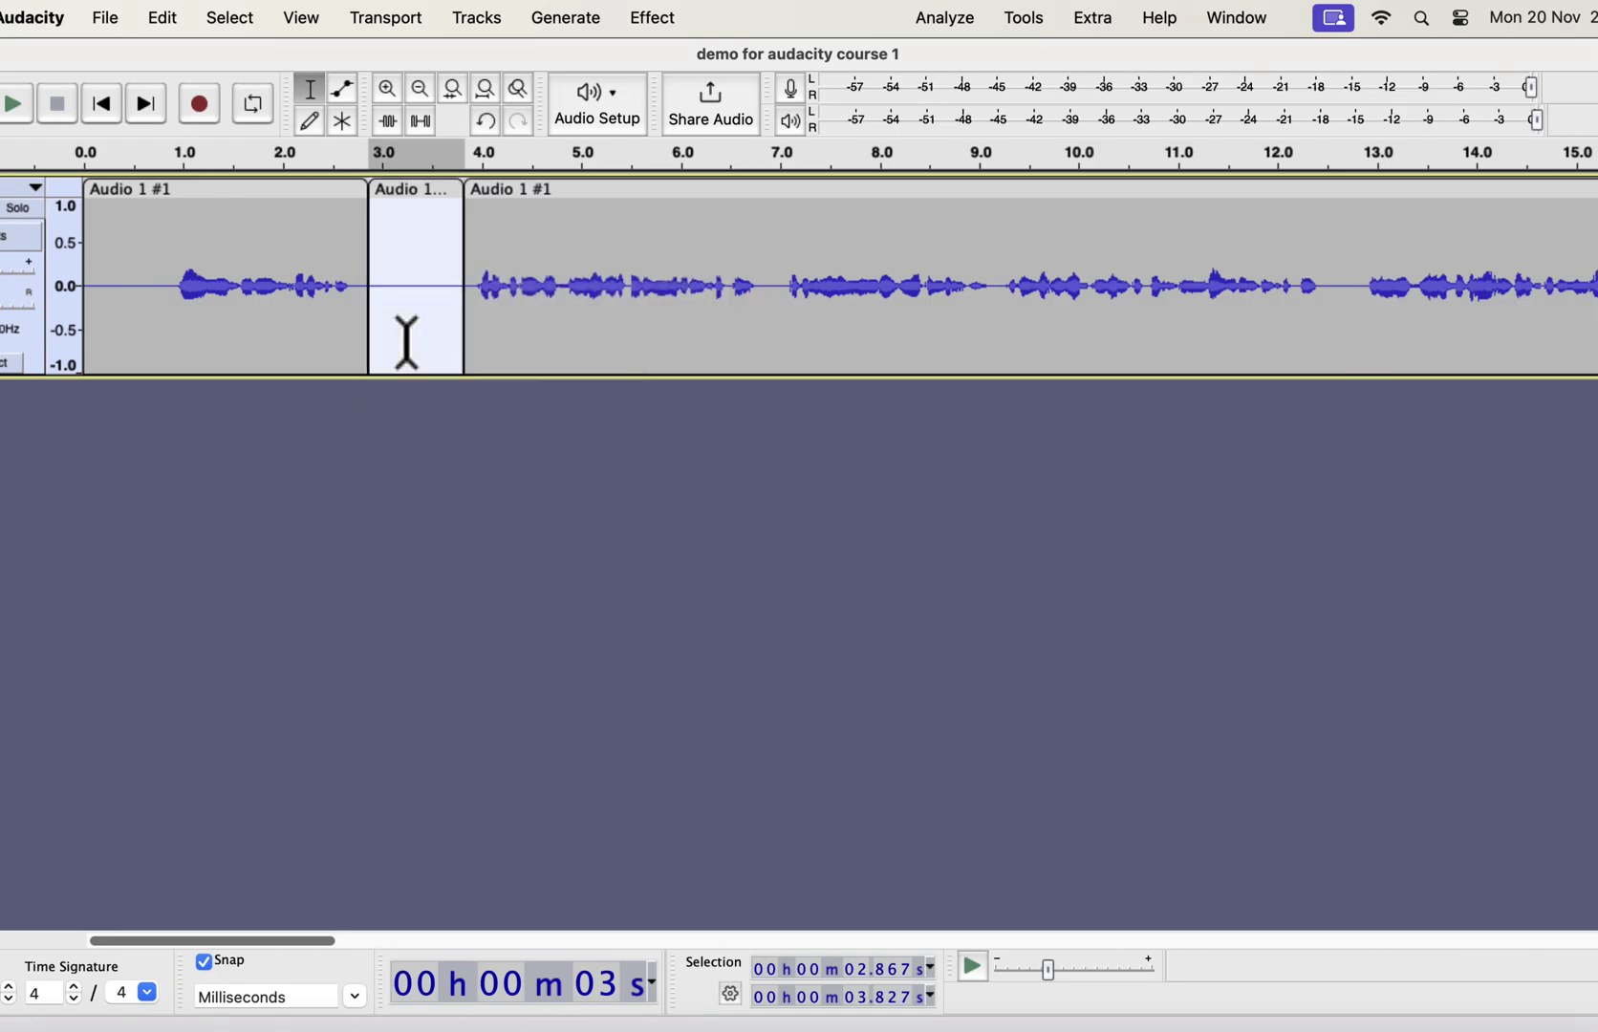
drag(357, 257, 461, 291)
click(770, 284)
right_click(771, 284)
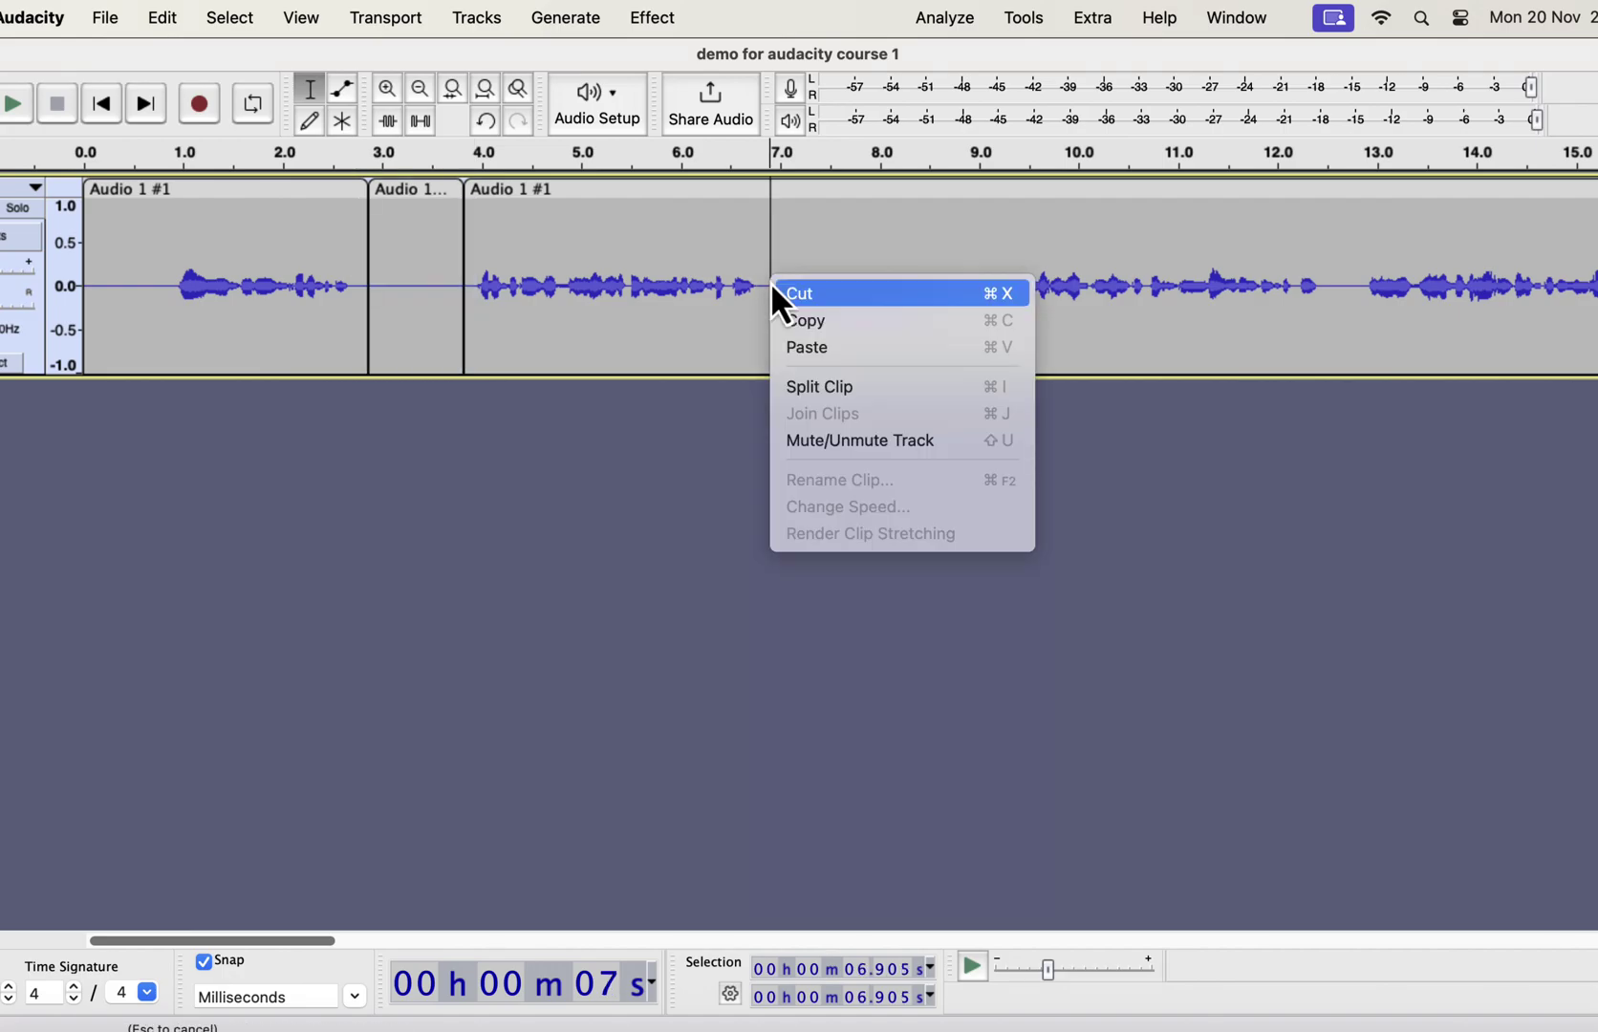
click(806, 349)
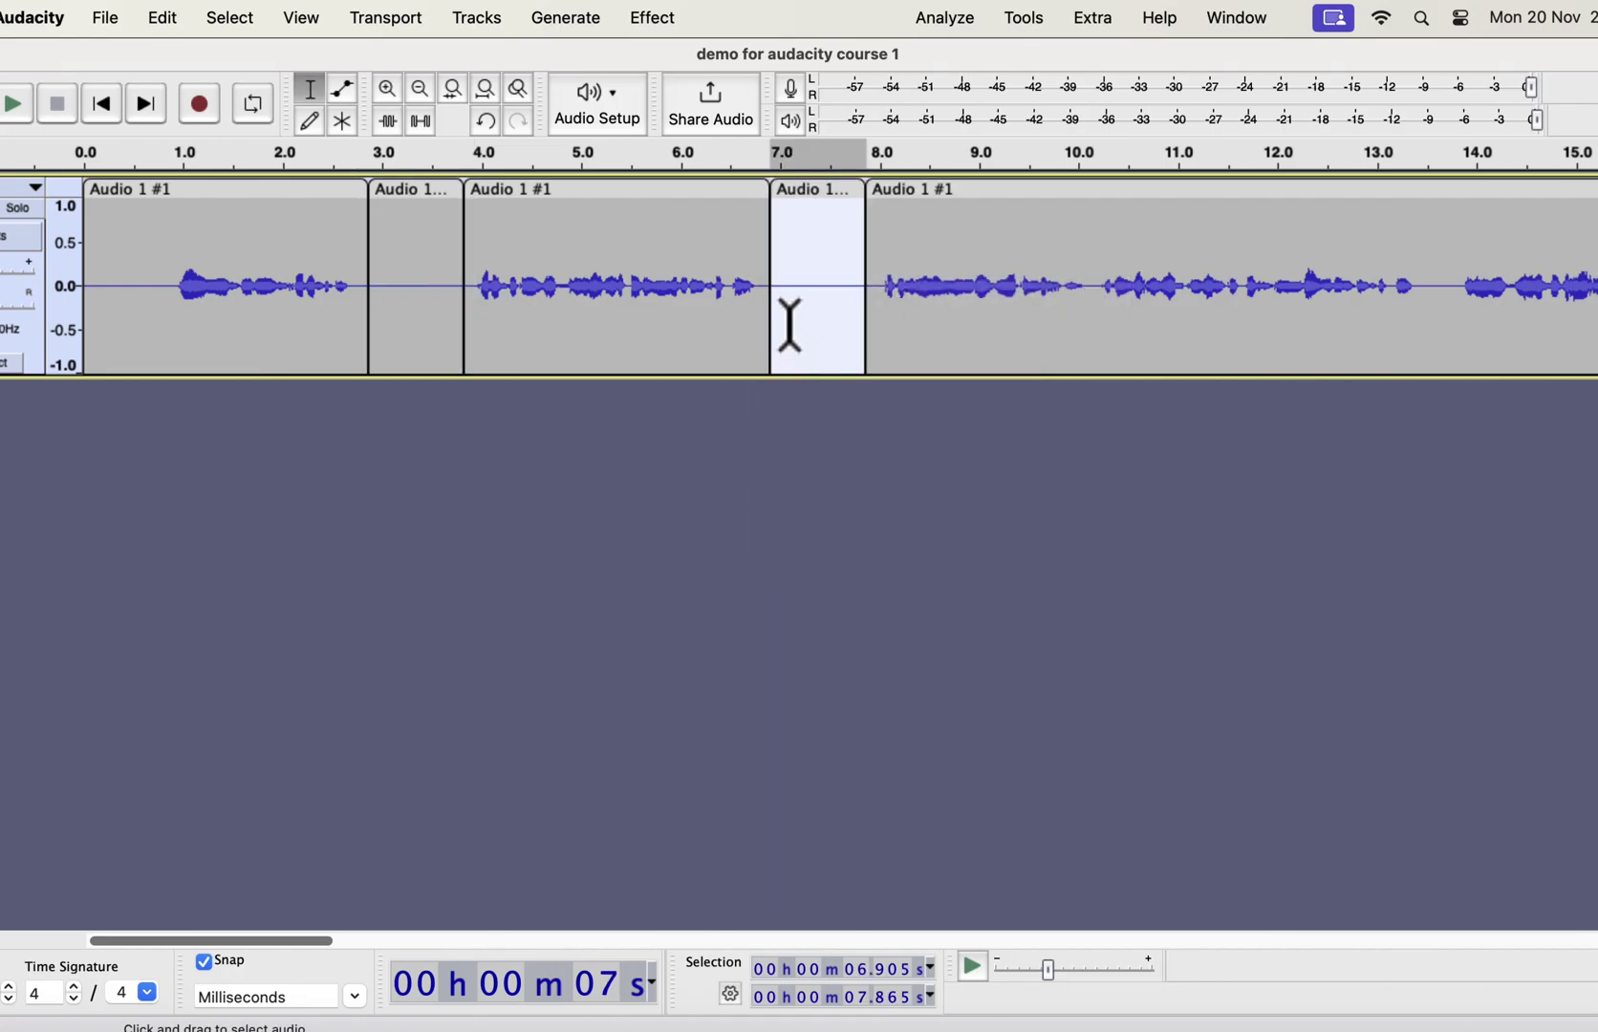
Select roughly 2.46–8.1 s and join the pieces into one Audio 1 #1 clip
drag(771, 292, 328, 303)
click(888, 325)
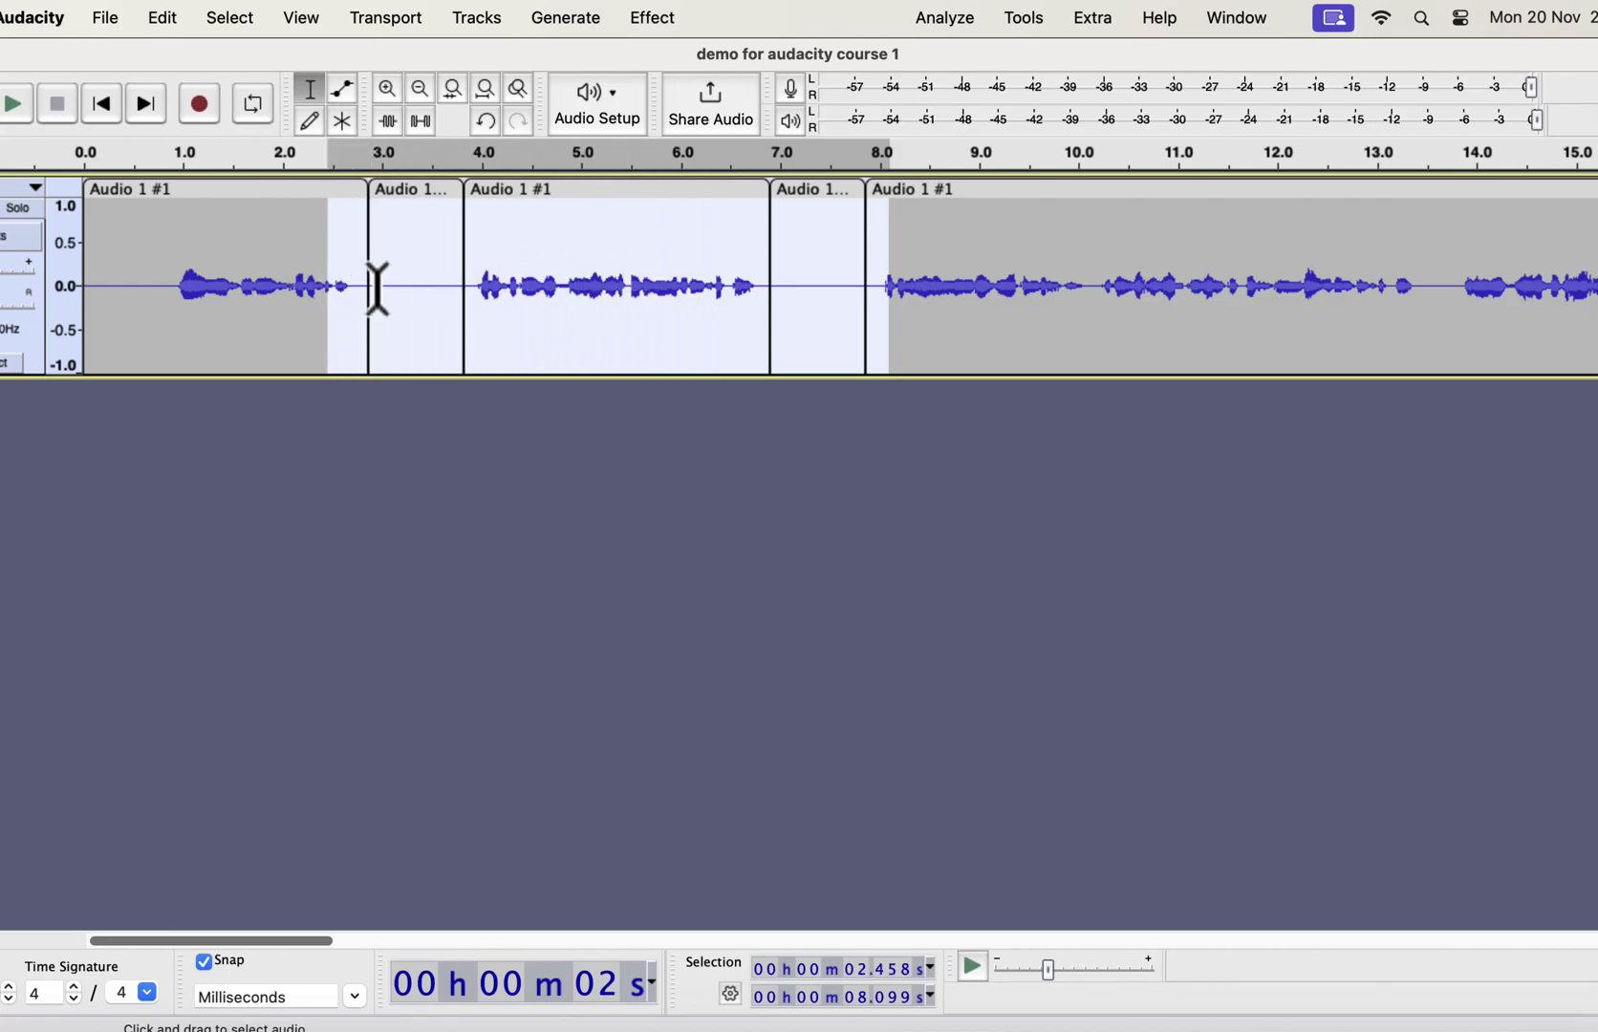
right_click(378, 289)
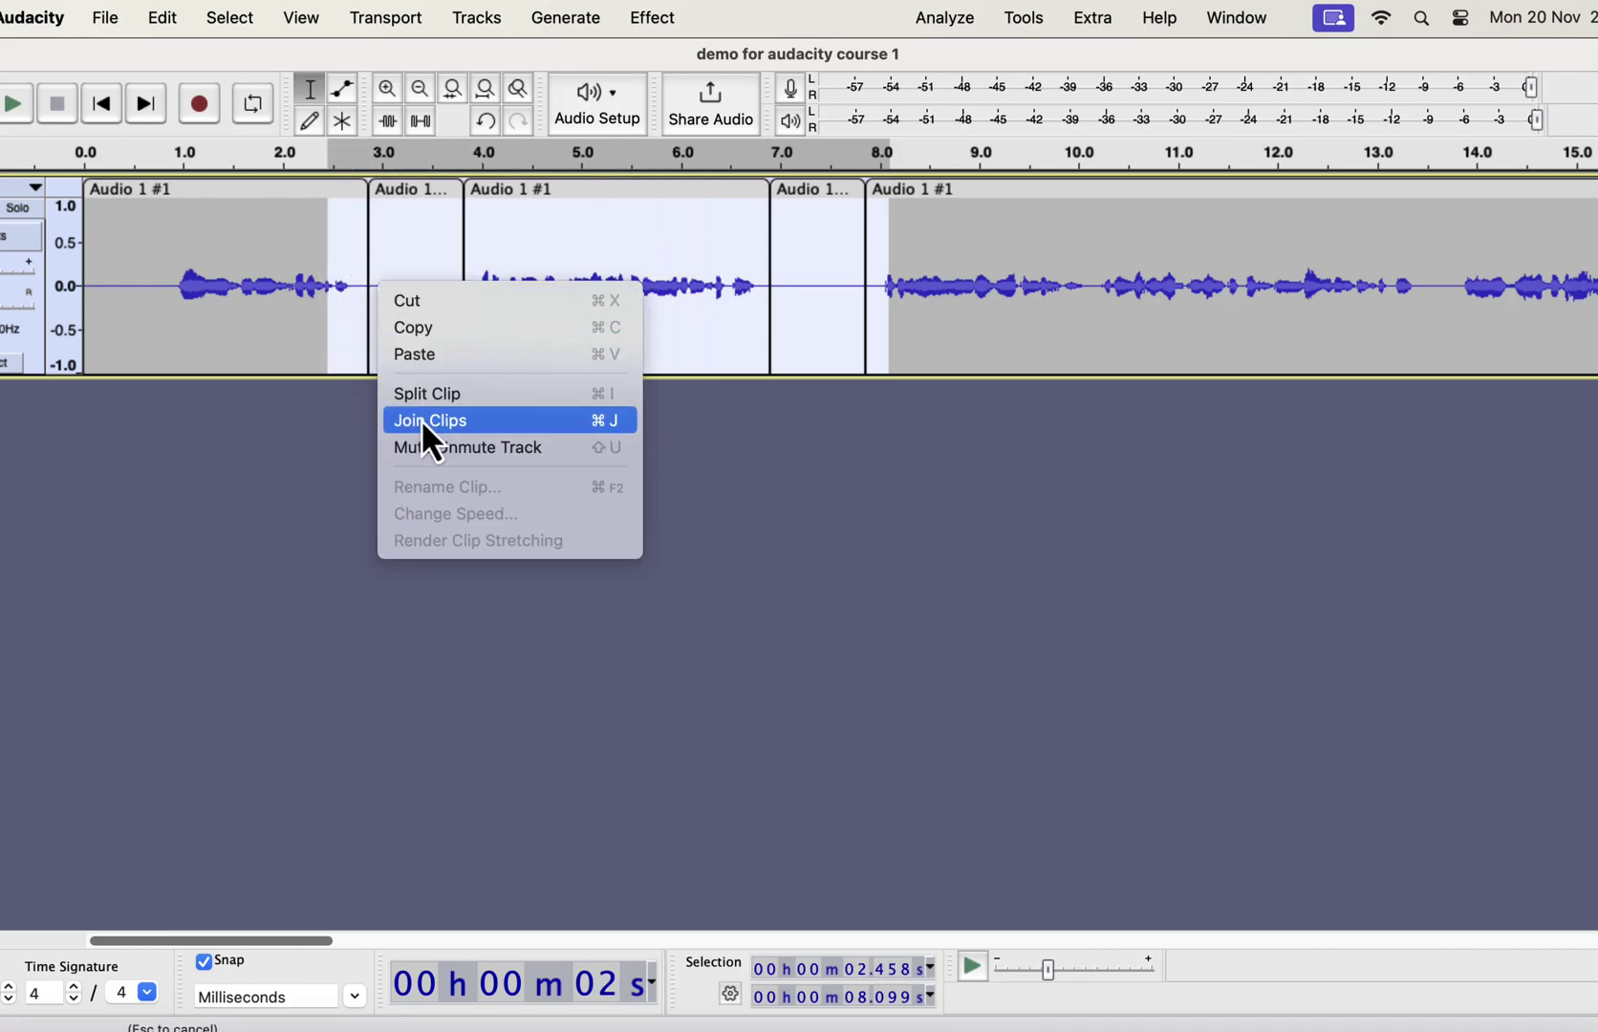
click(515, 422)
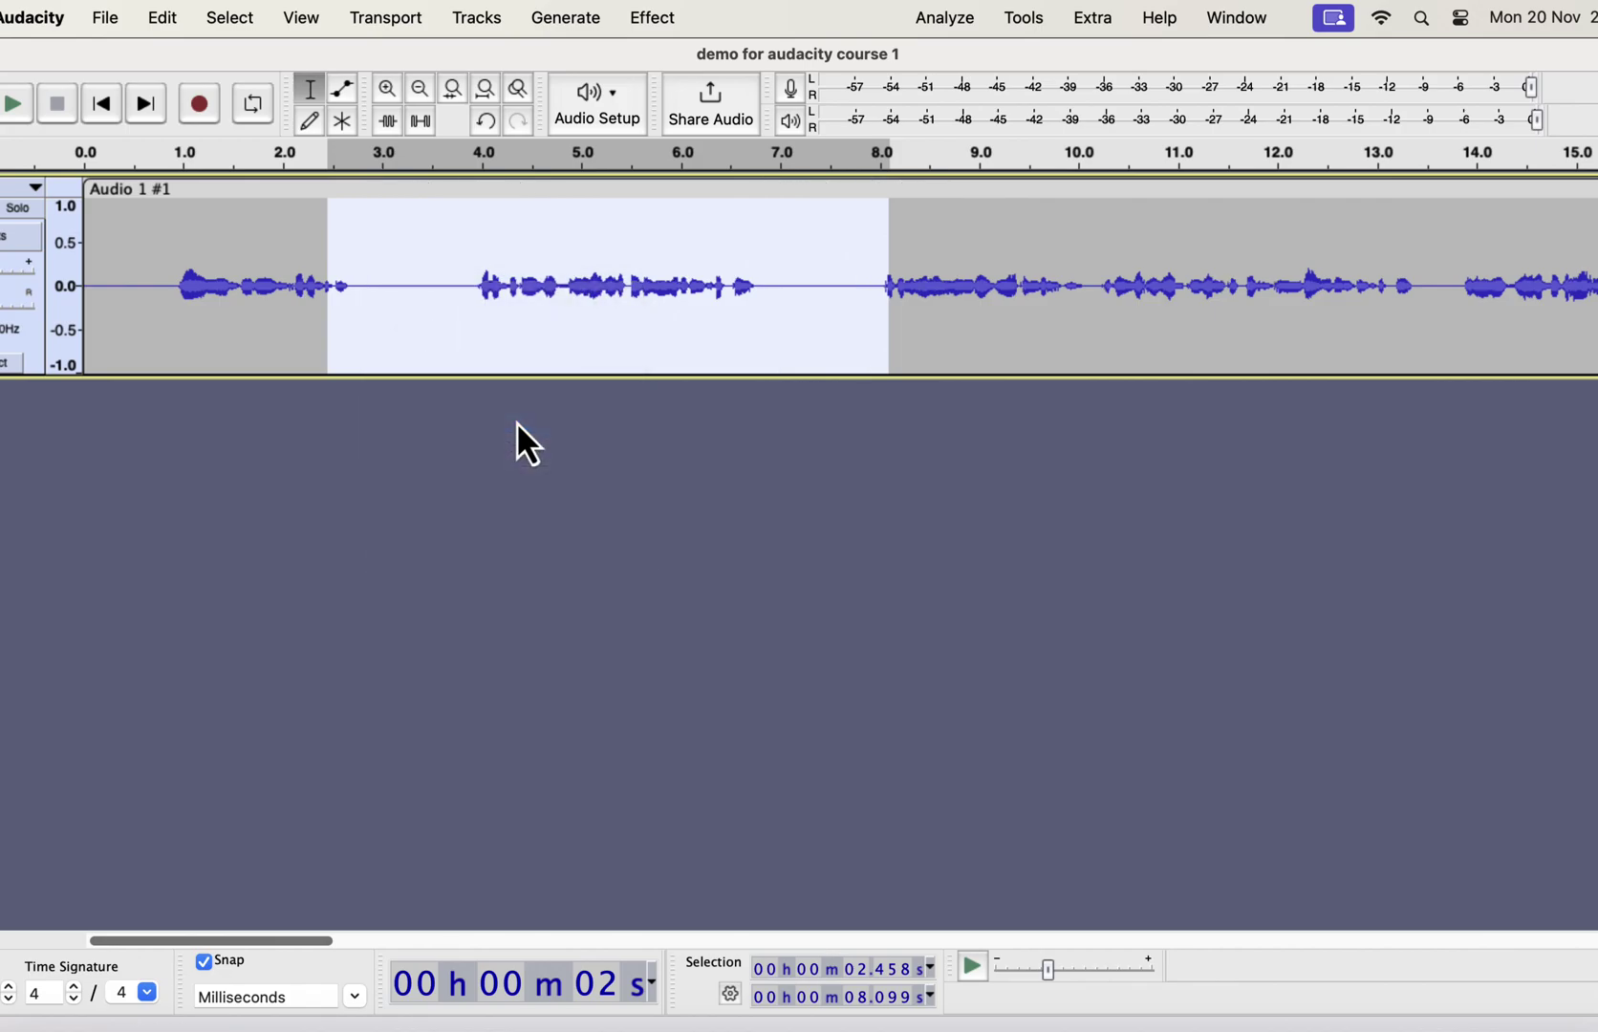
Disable 'Always paste audio as new clips', then paste the silence into the track at 3.3, 4.5 and 9 s
key(super+comma)
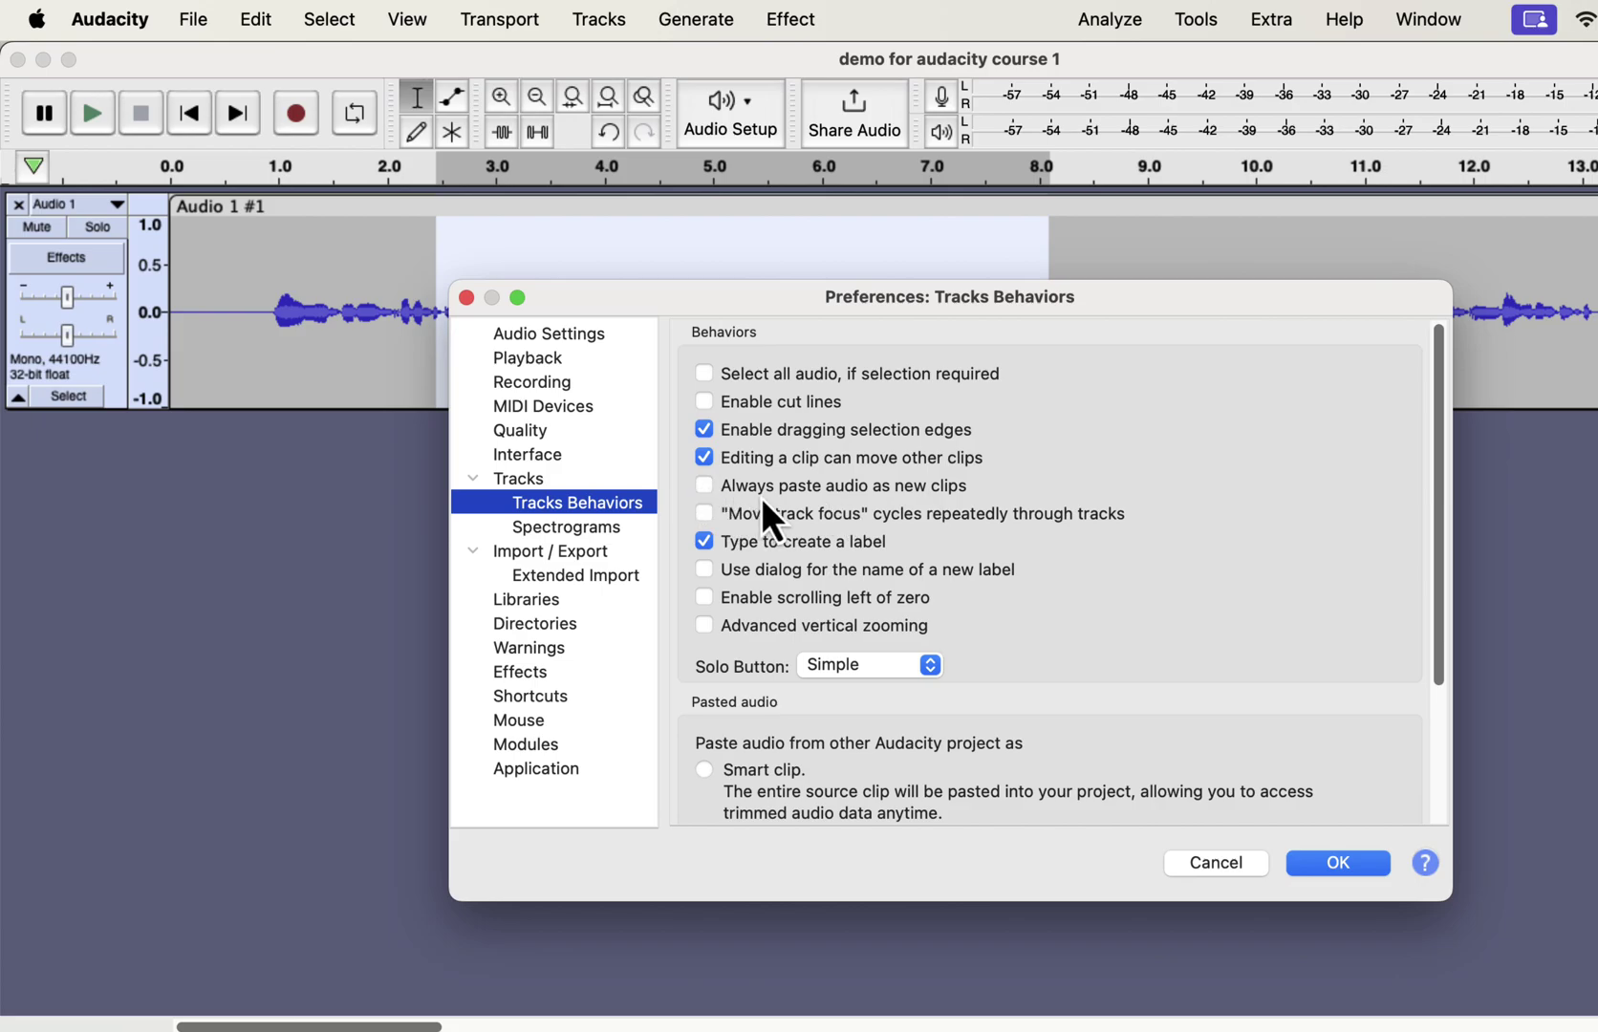
click(1340, 865)
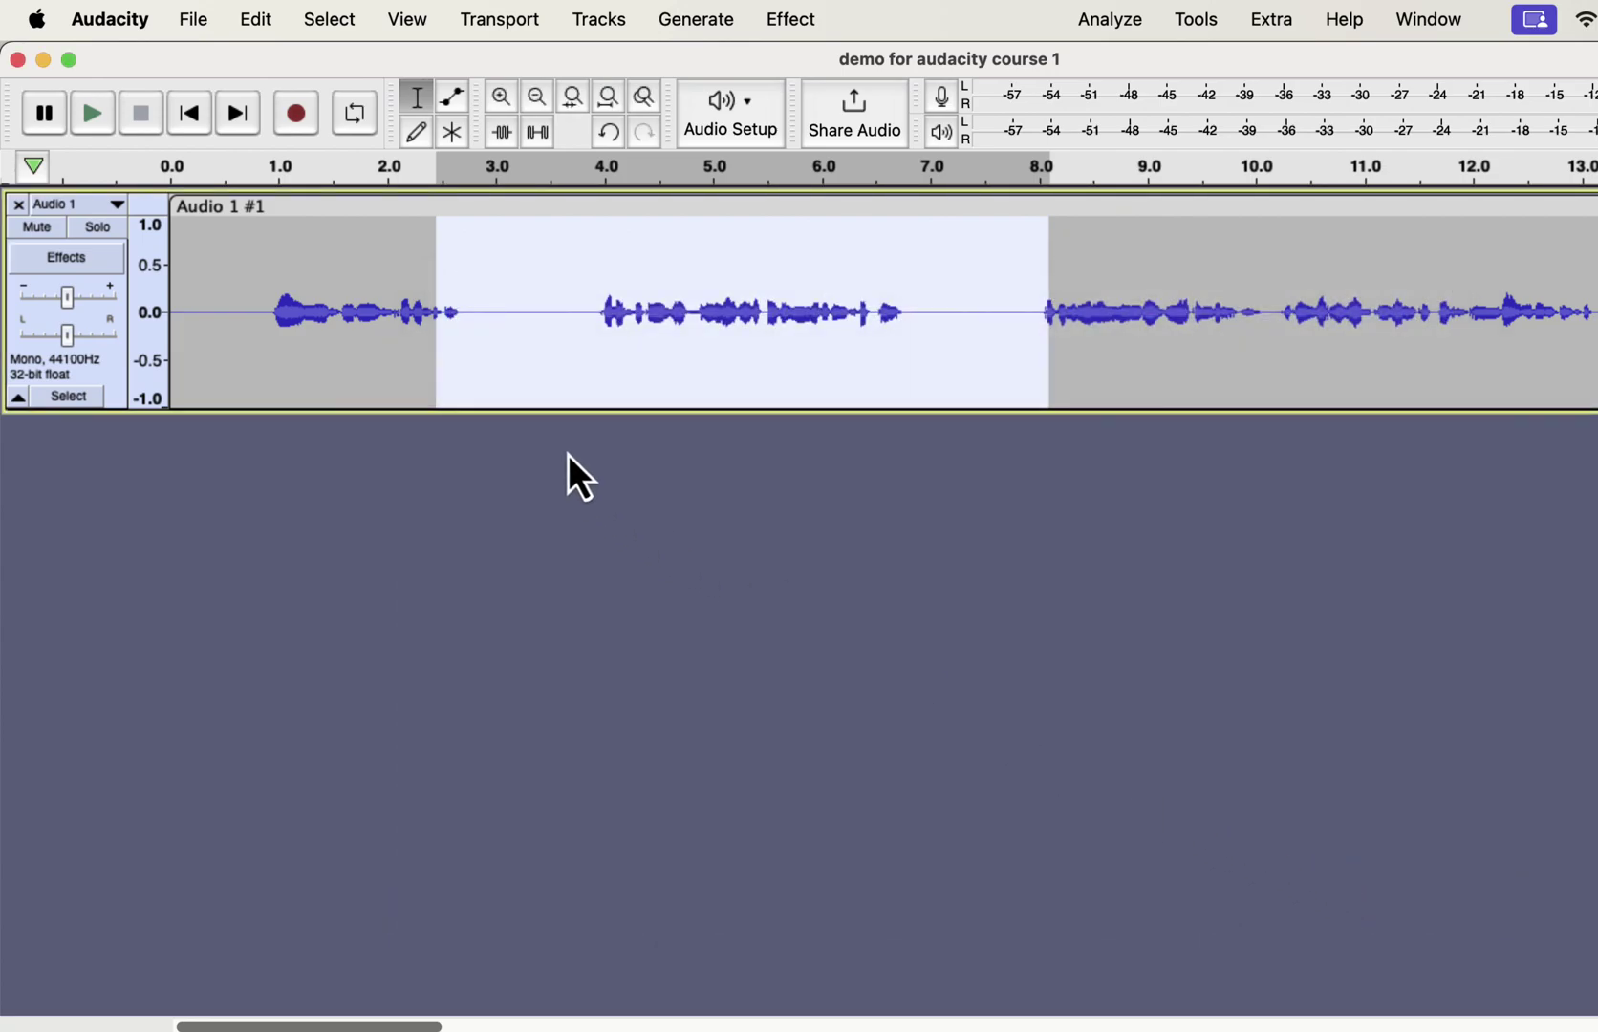
click(532, 323)
right_click(535, 328)
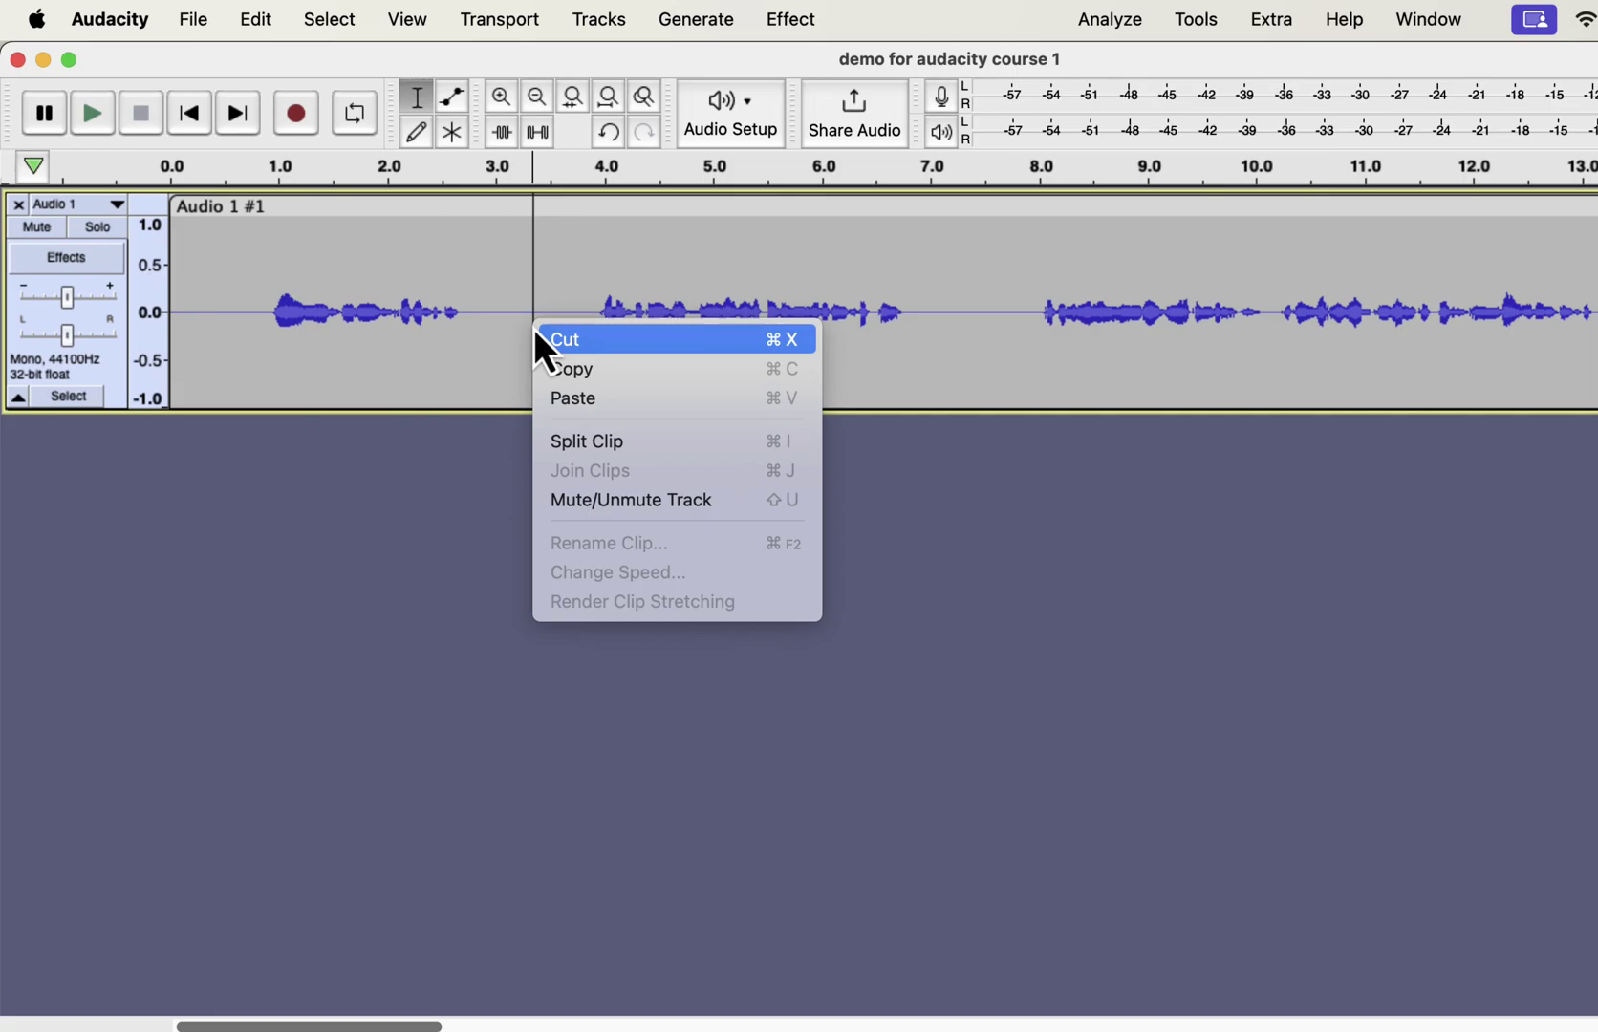
click(590, 401)
click(659, 339)
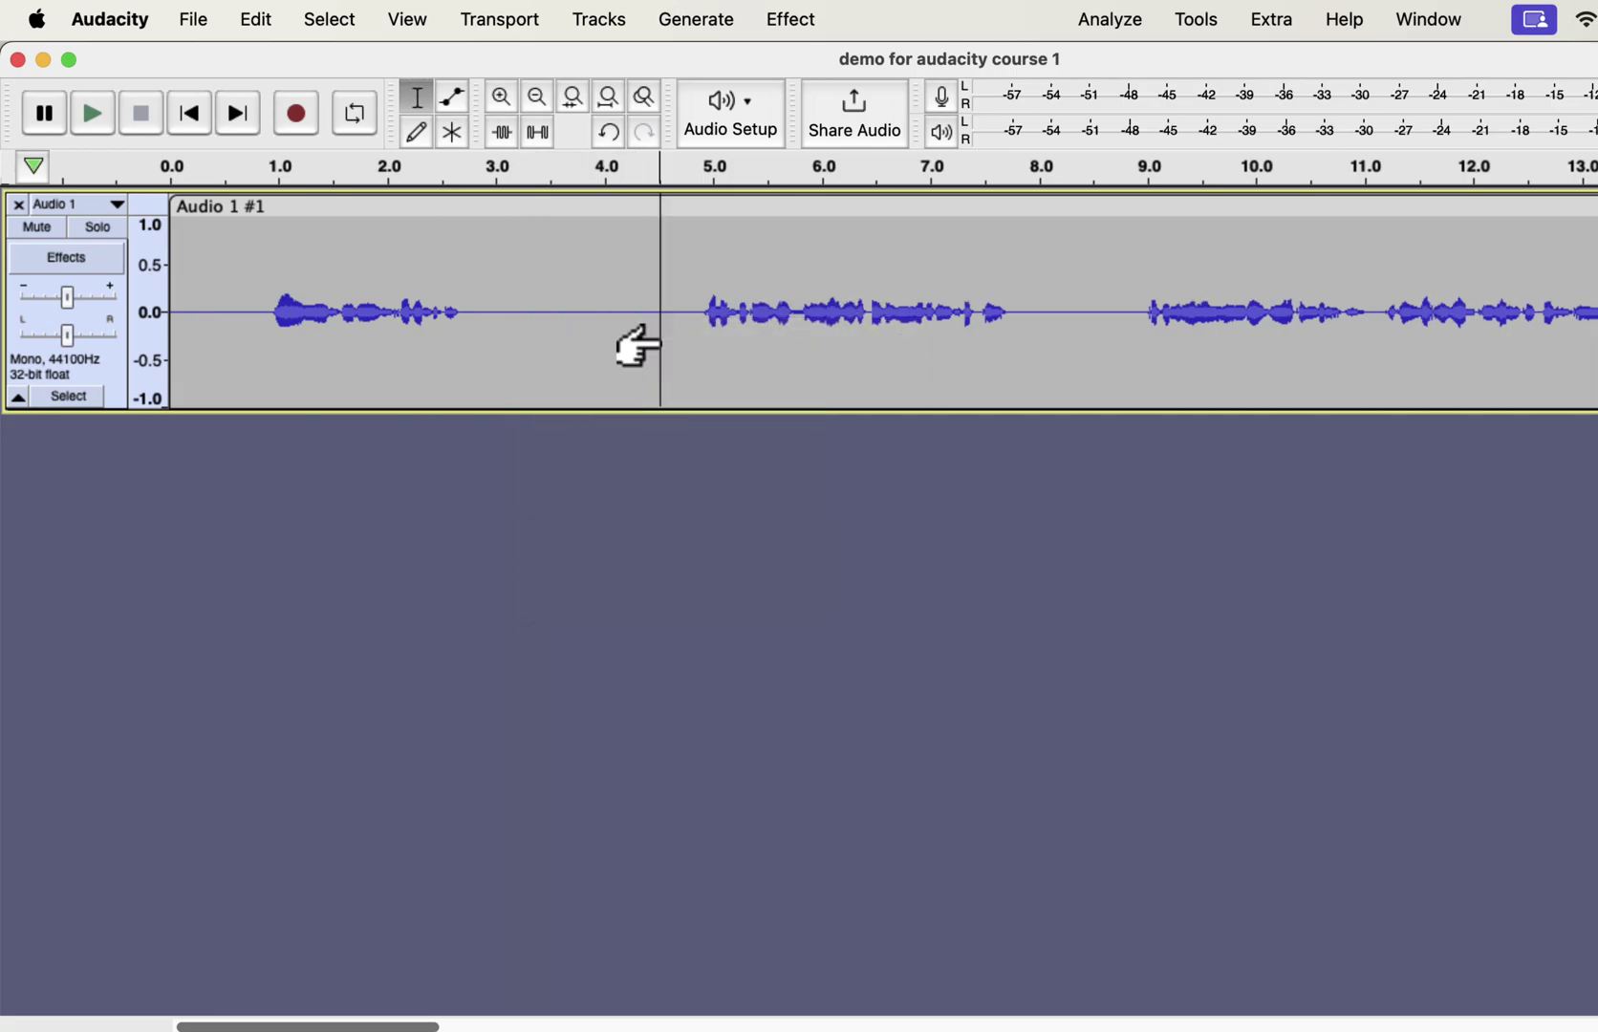
right_click(662, 335)
click(712, 414)
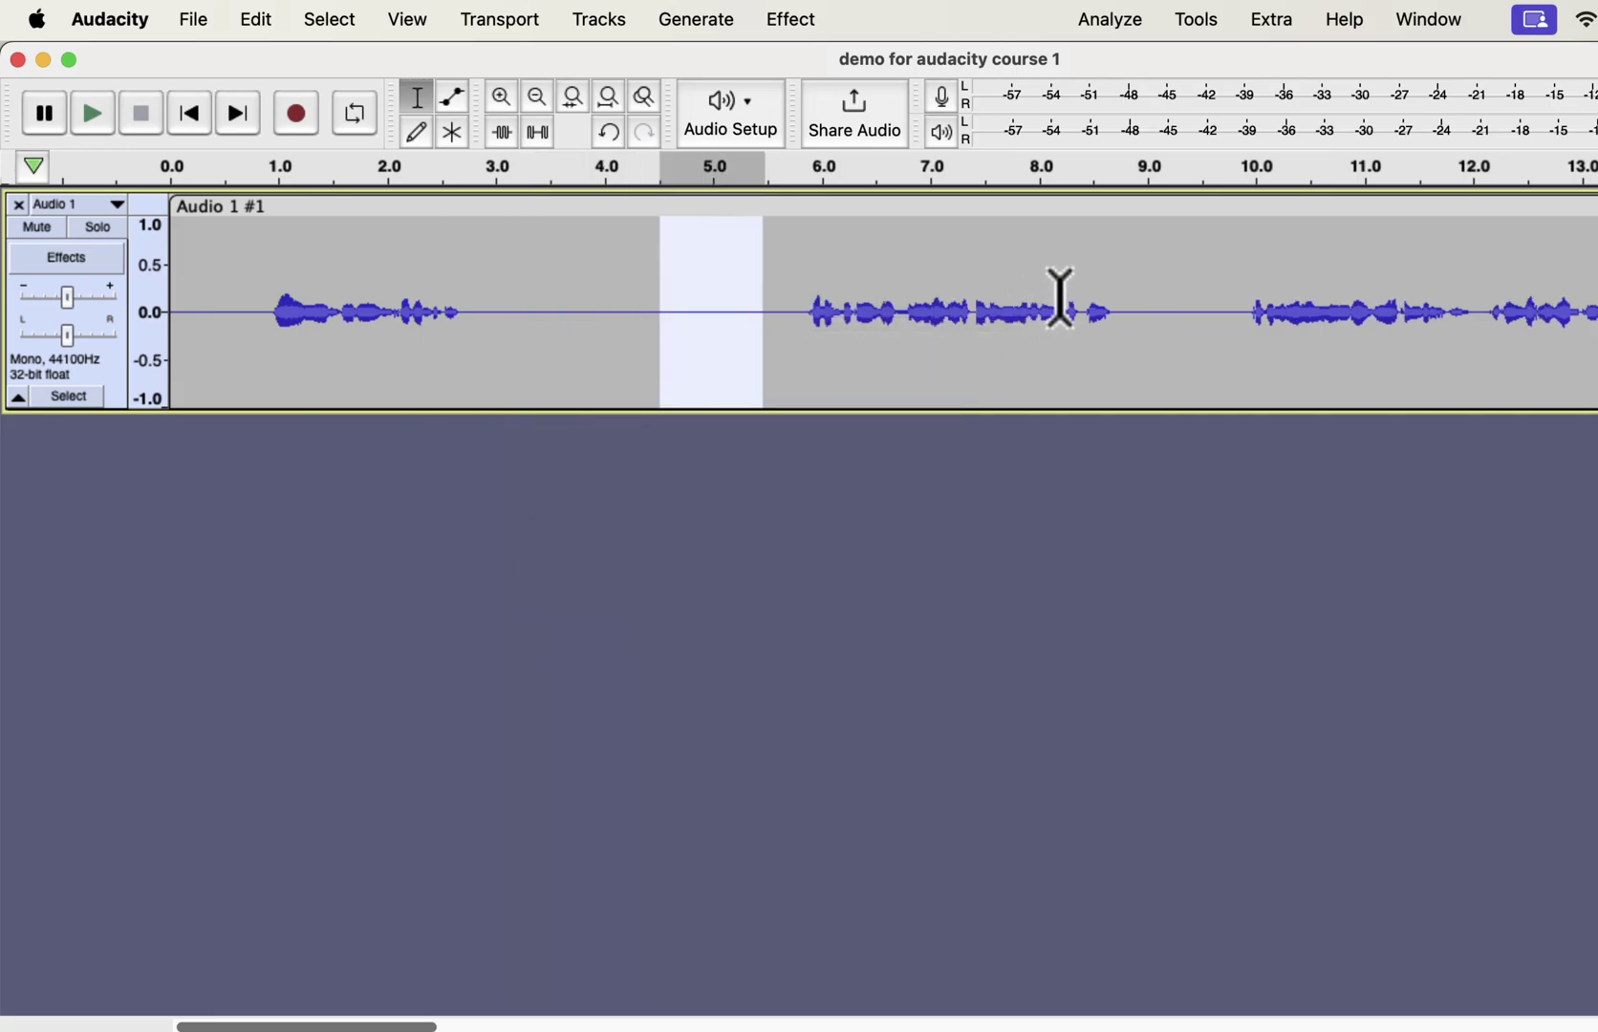
click(1155, 311)
right_click(1158, 311)
click(1202, 374)
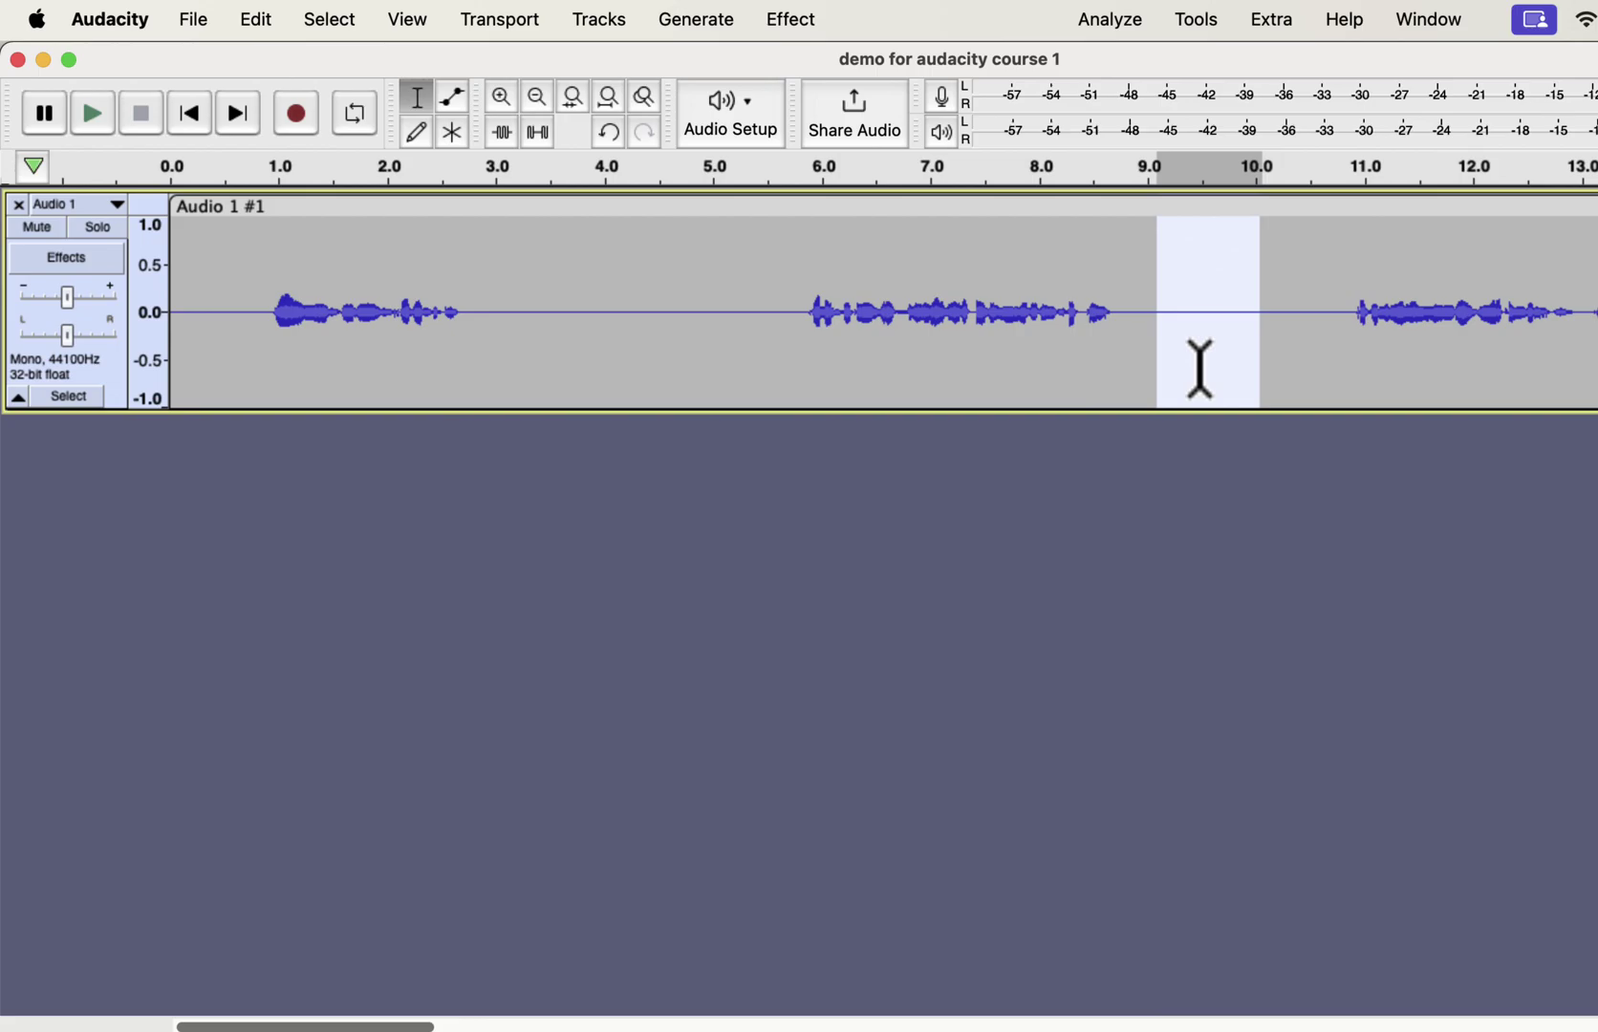
key(super+Tab)
key(super+Tab)
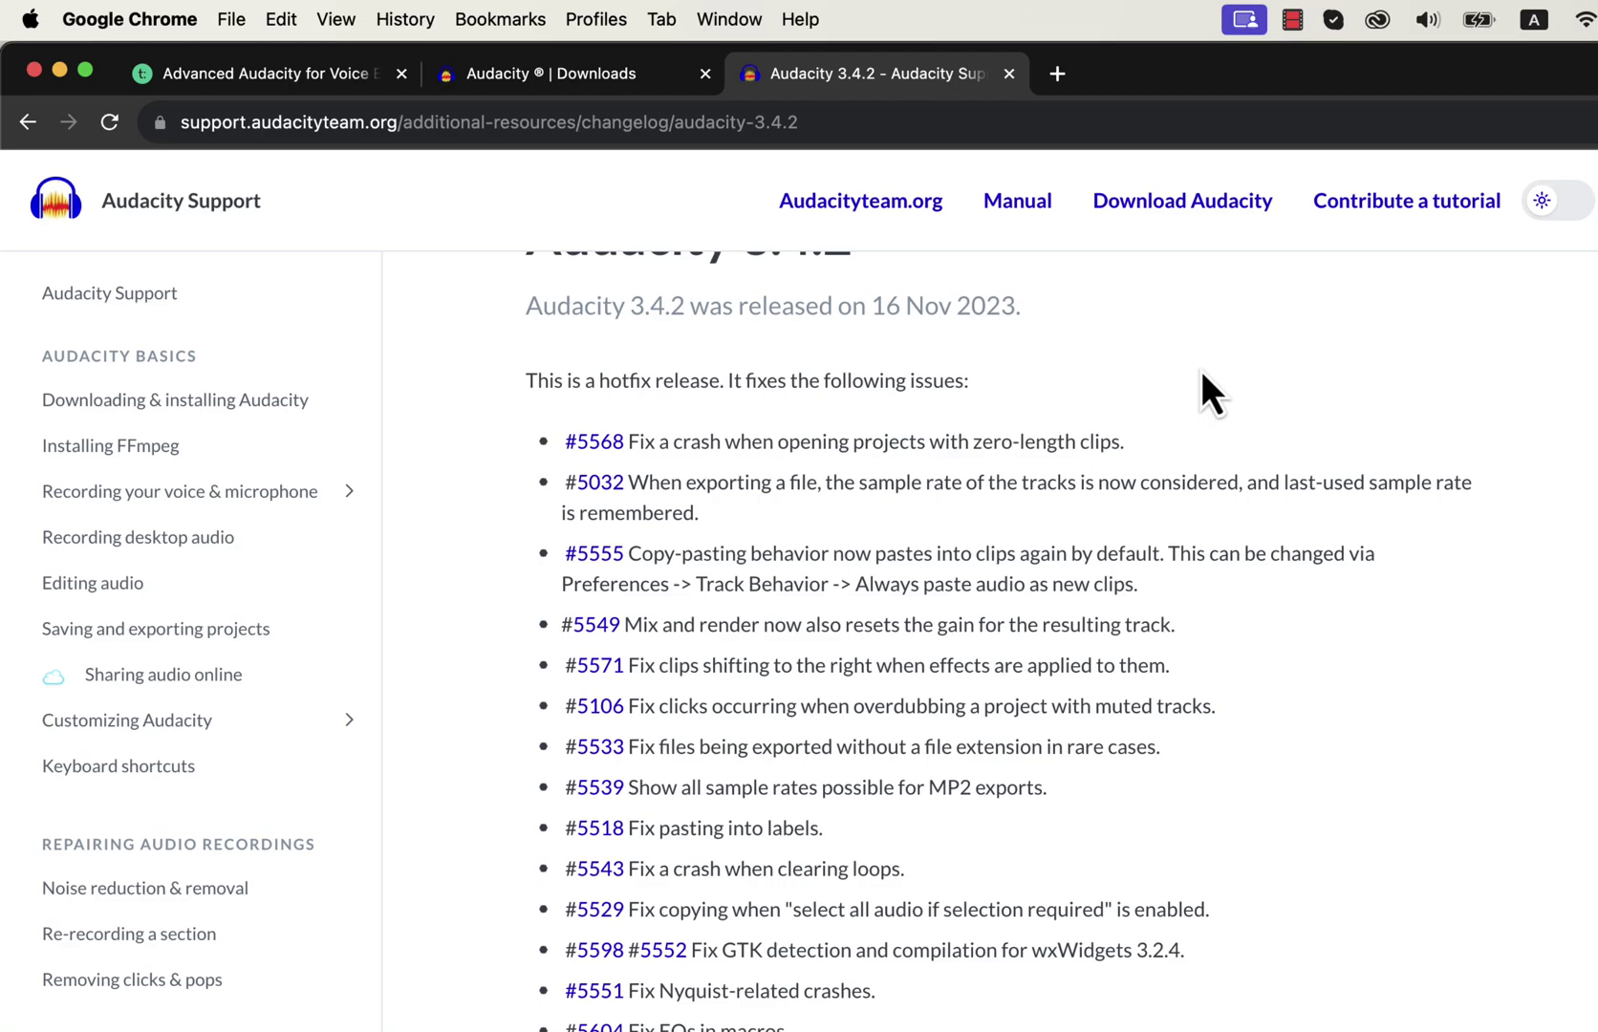
drag(638, 441, 719, 442)
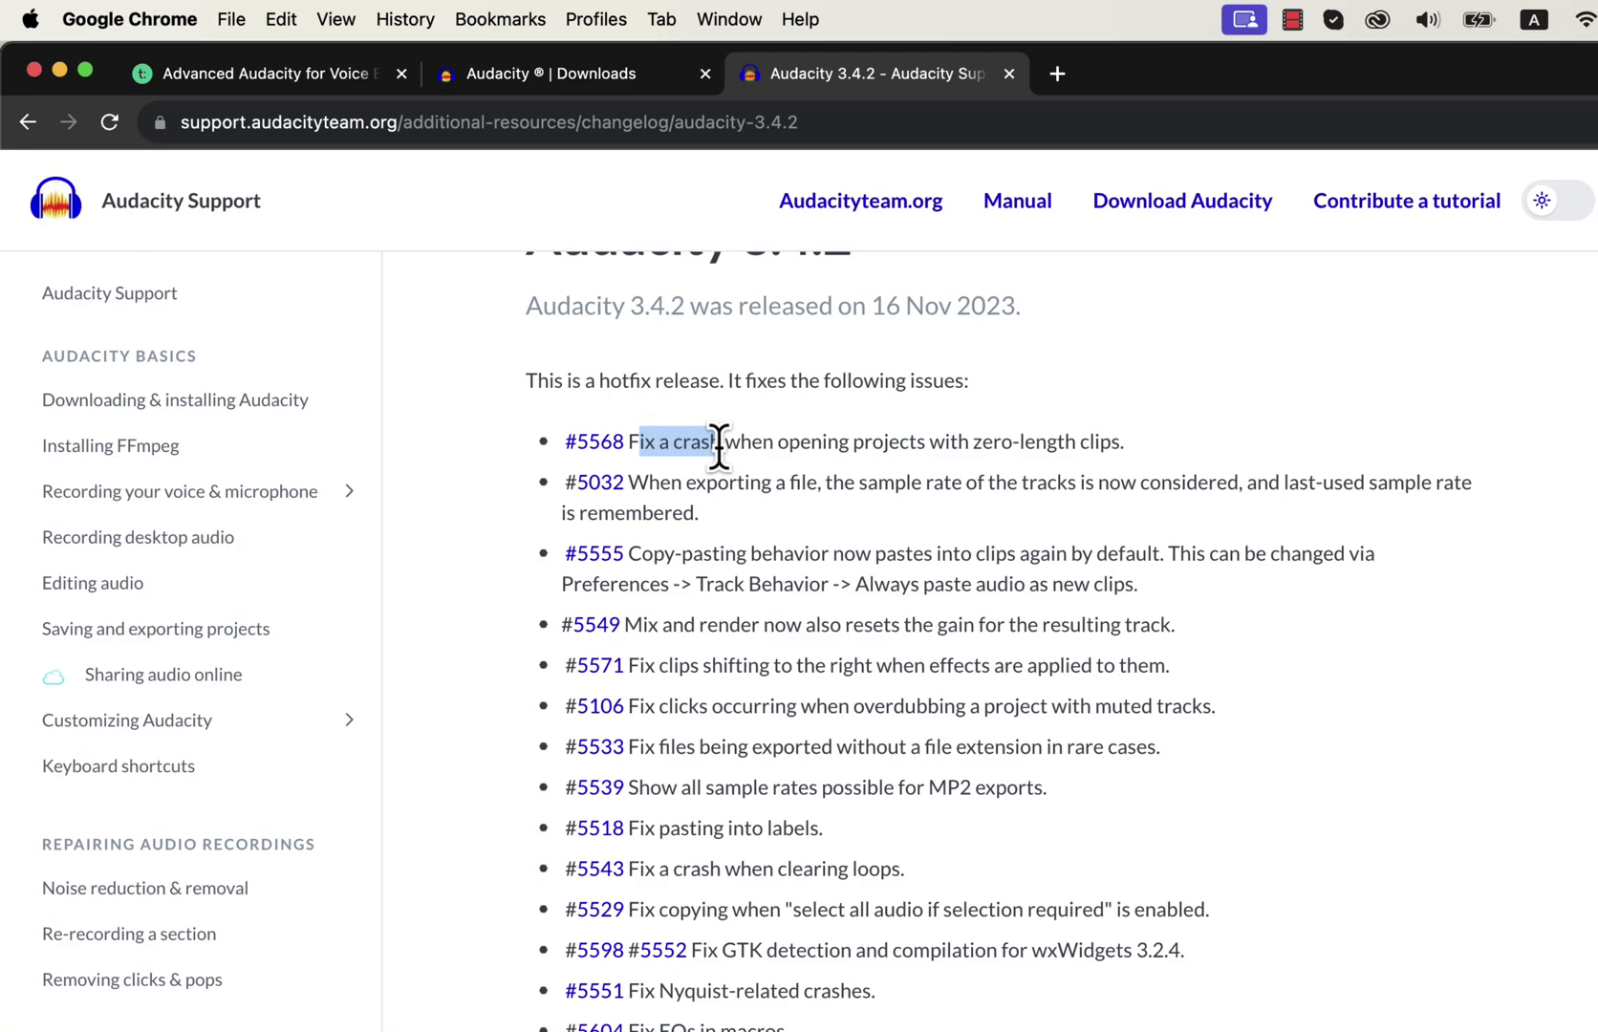
scroll(744, 661, down, 3)
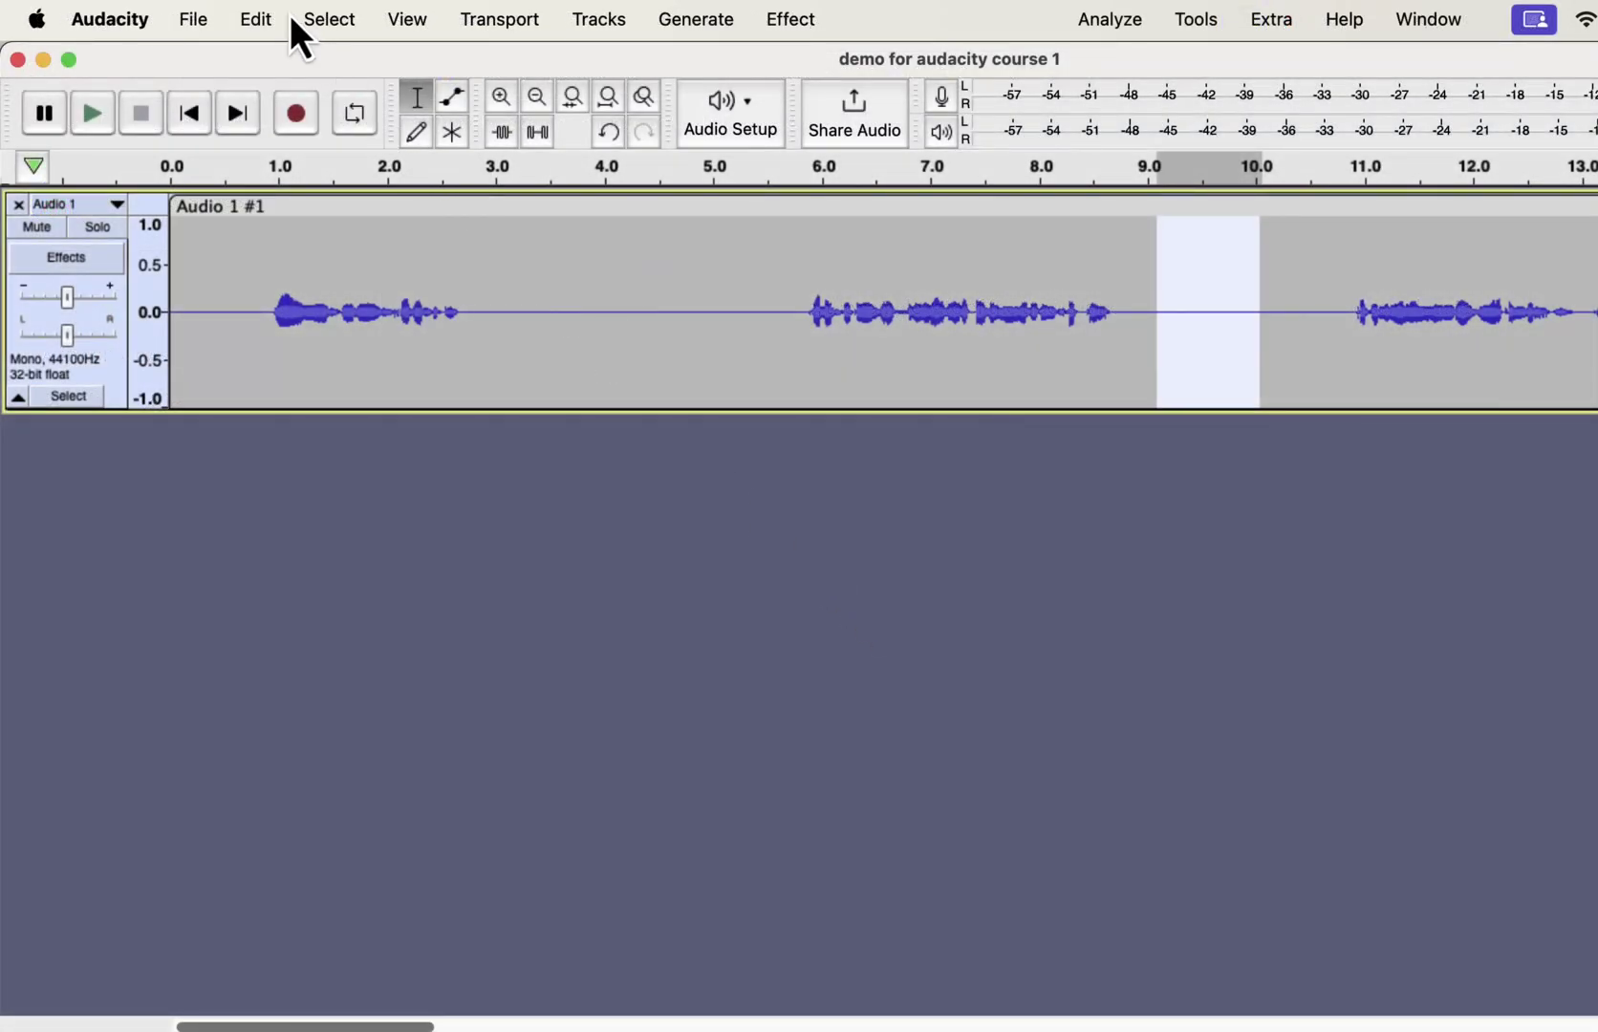
Open Export Audio and keep the 44100 Hz sample rate and 32-bit float encoding
click(194, 20)
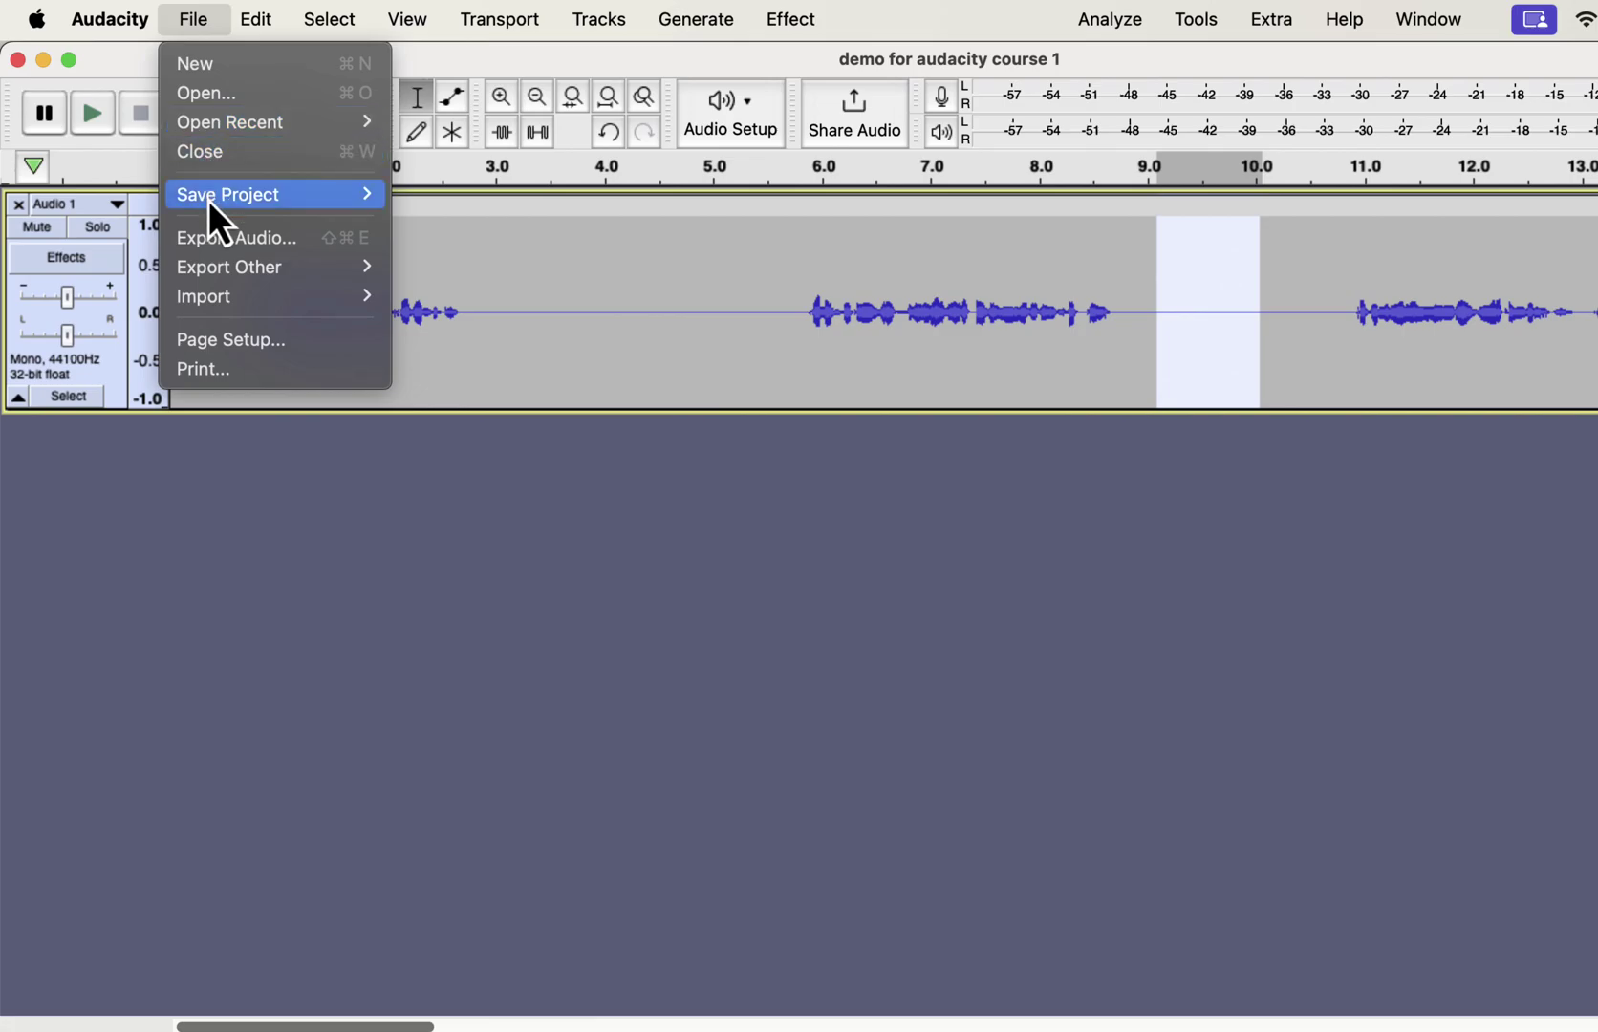
click(218, 241)
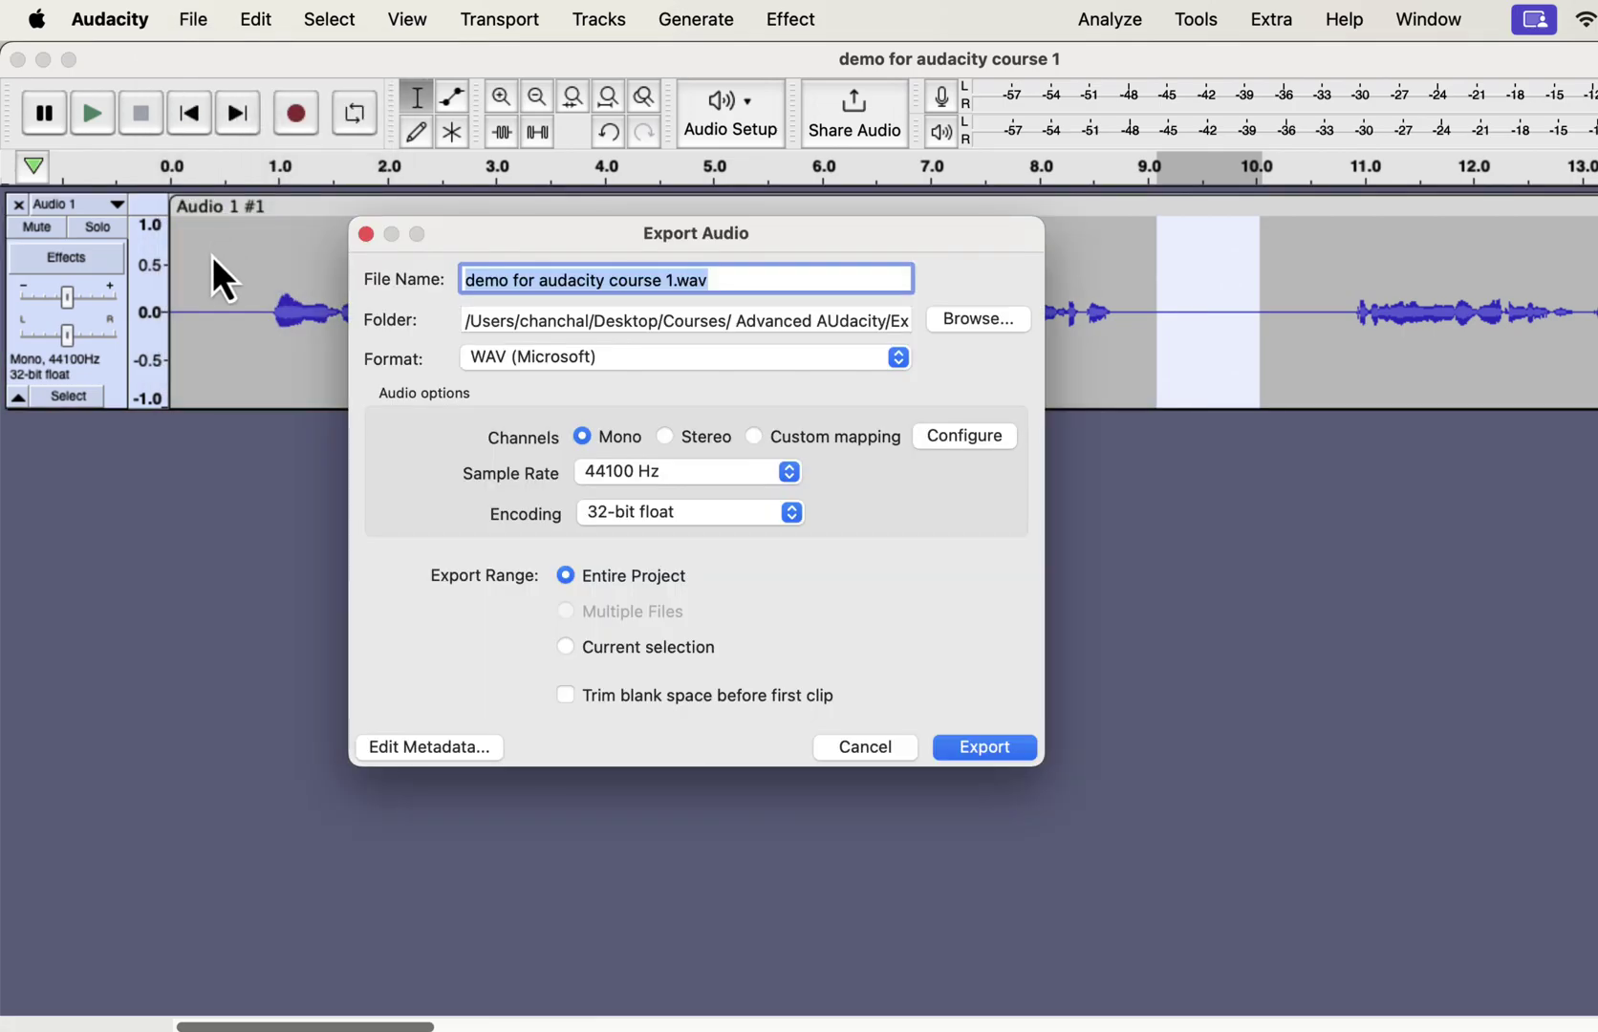
click(656, 472)
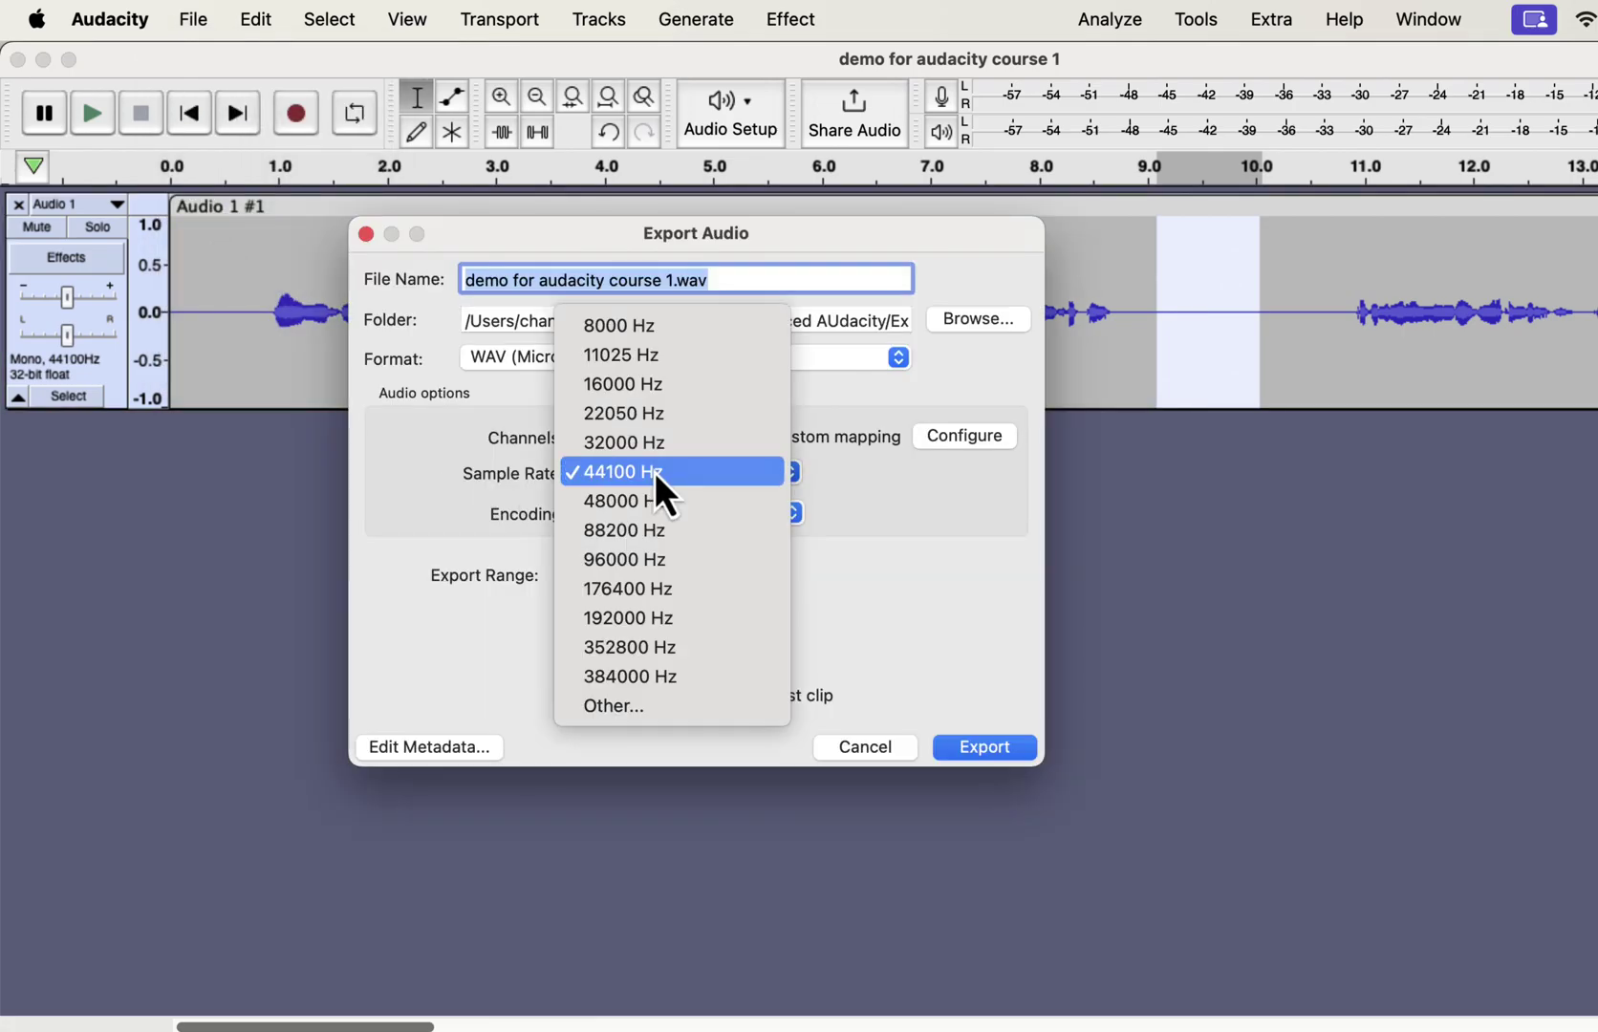
click(655, 473)
click(708, 520)
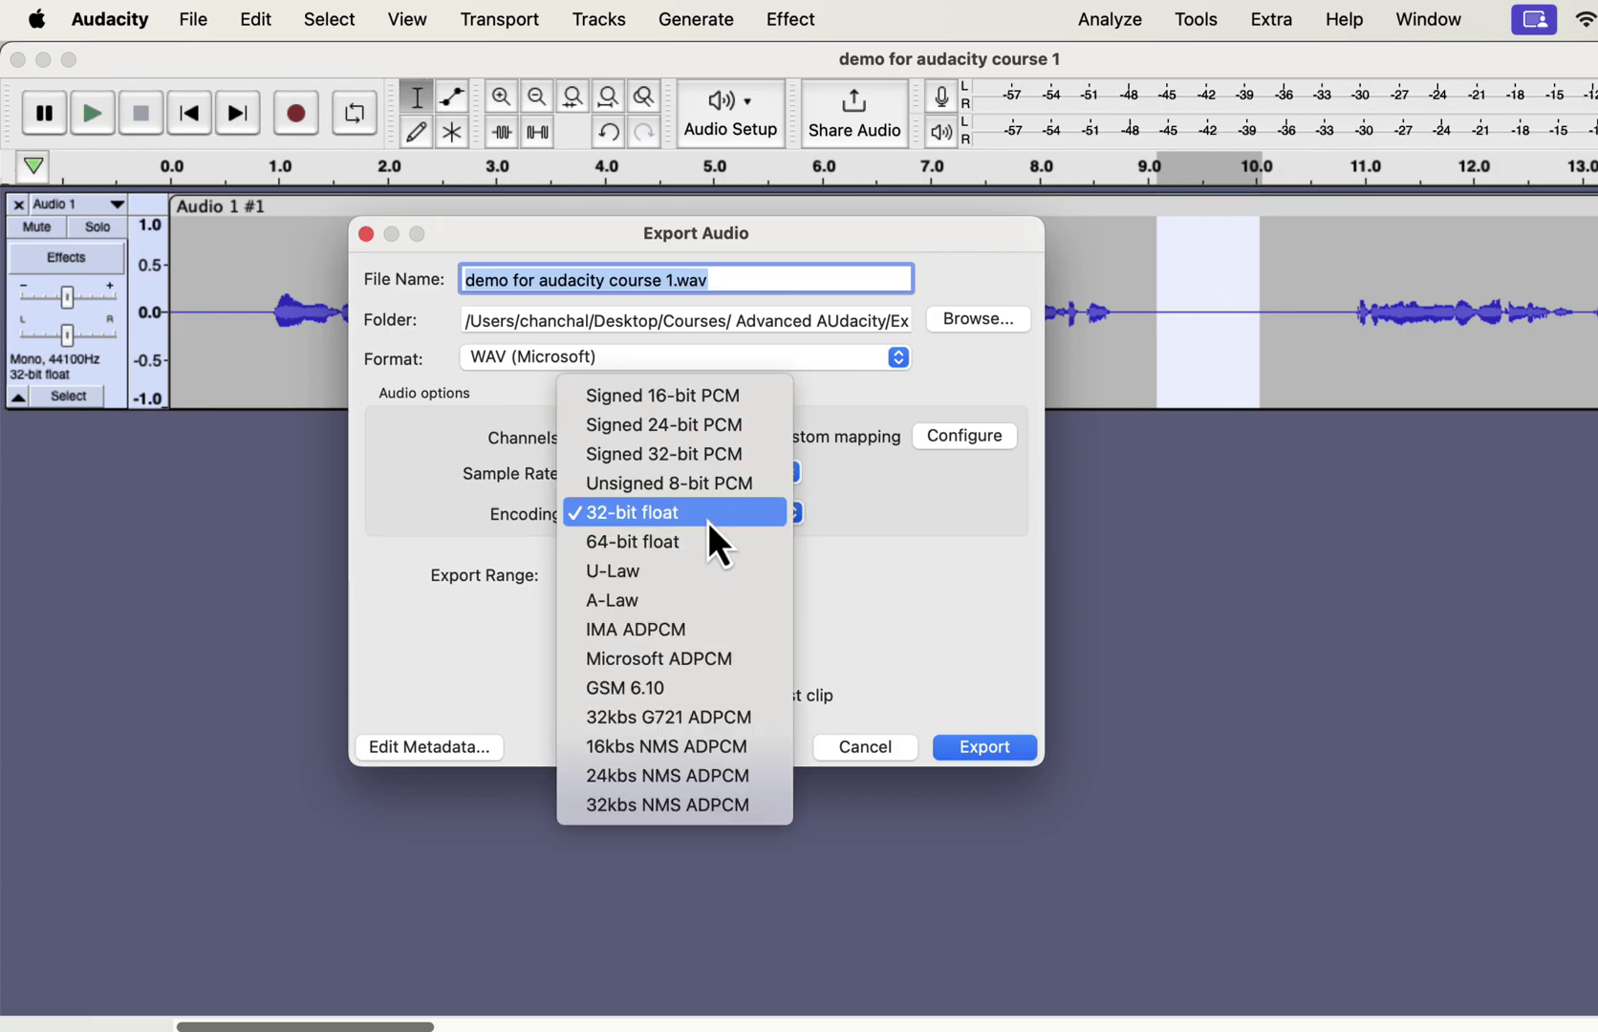
click(708, 522)
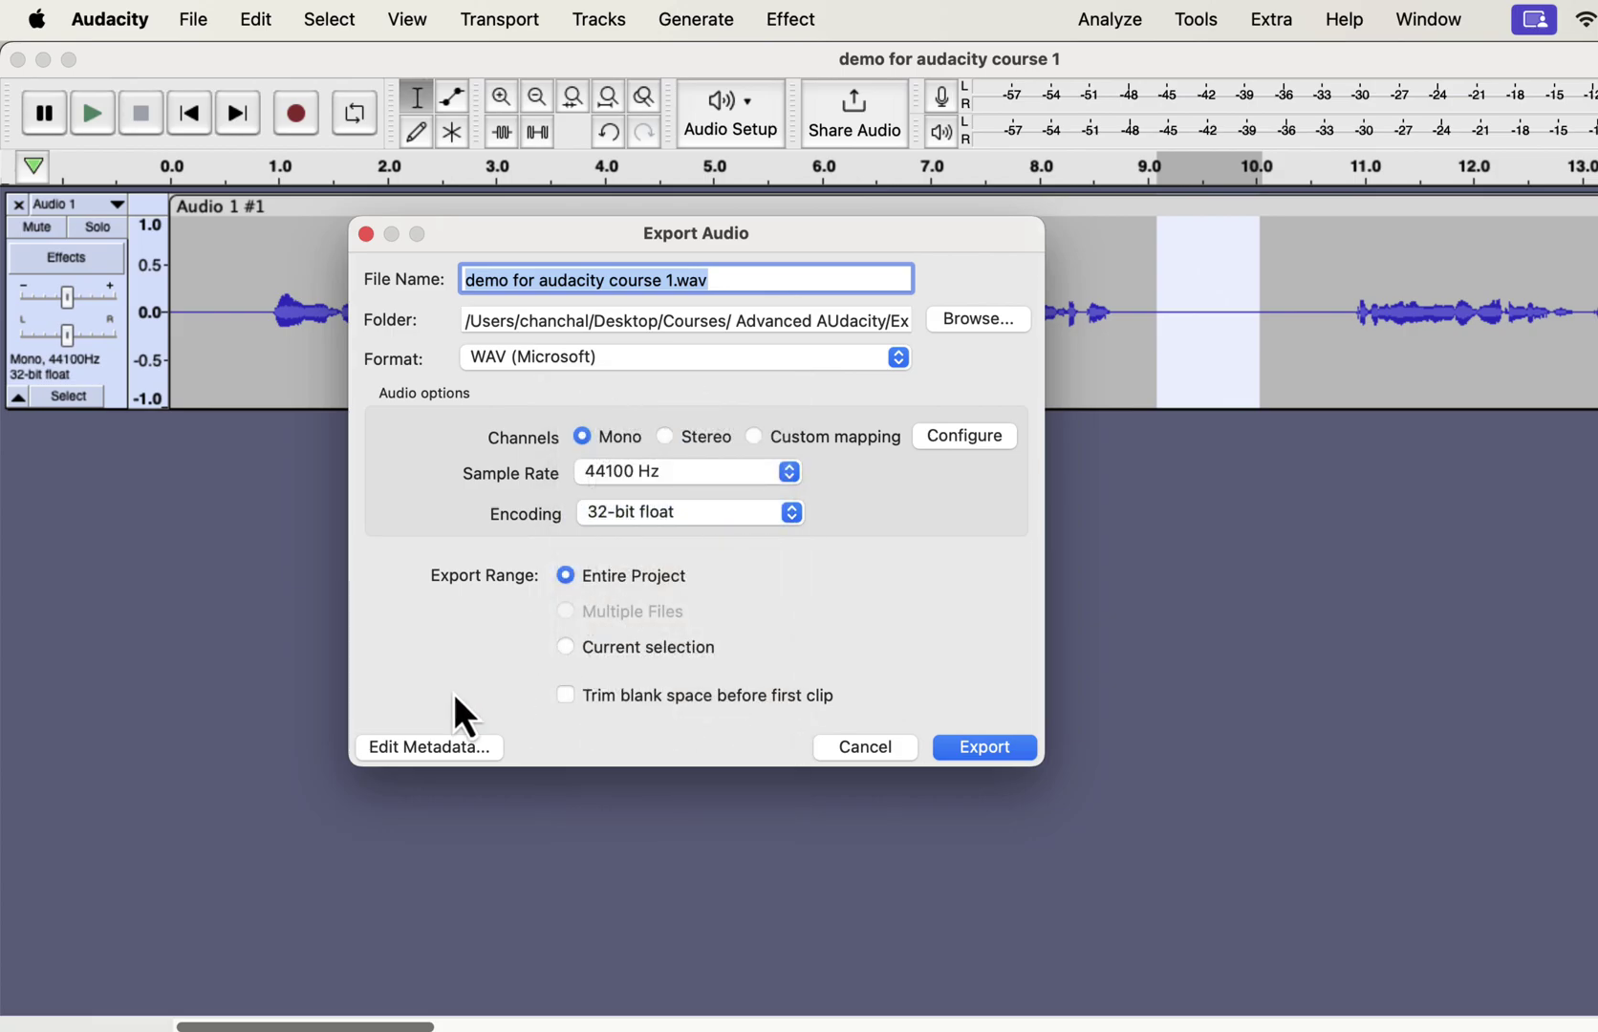
Review the metadata tags, close both dialogs without exporting, and show the Audio Setup options
click(394, 750)
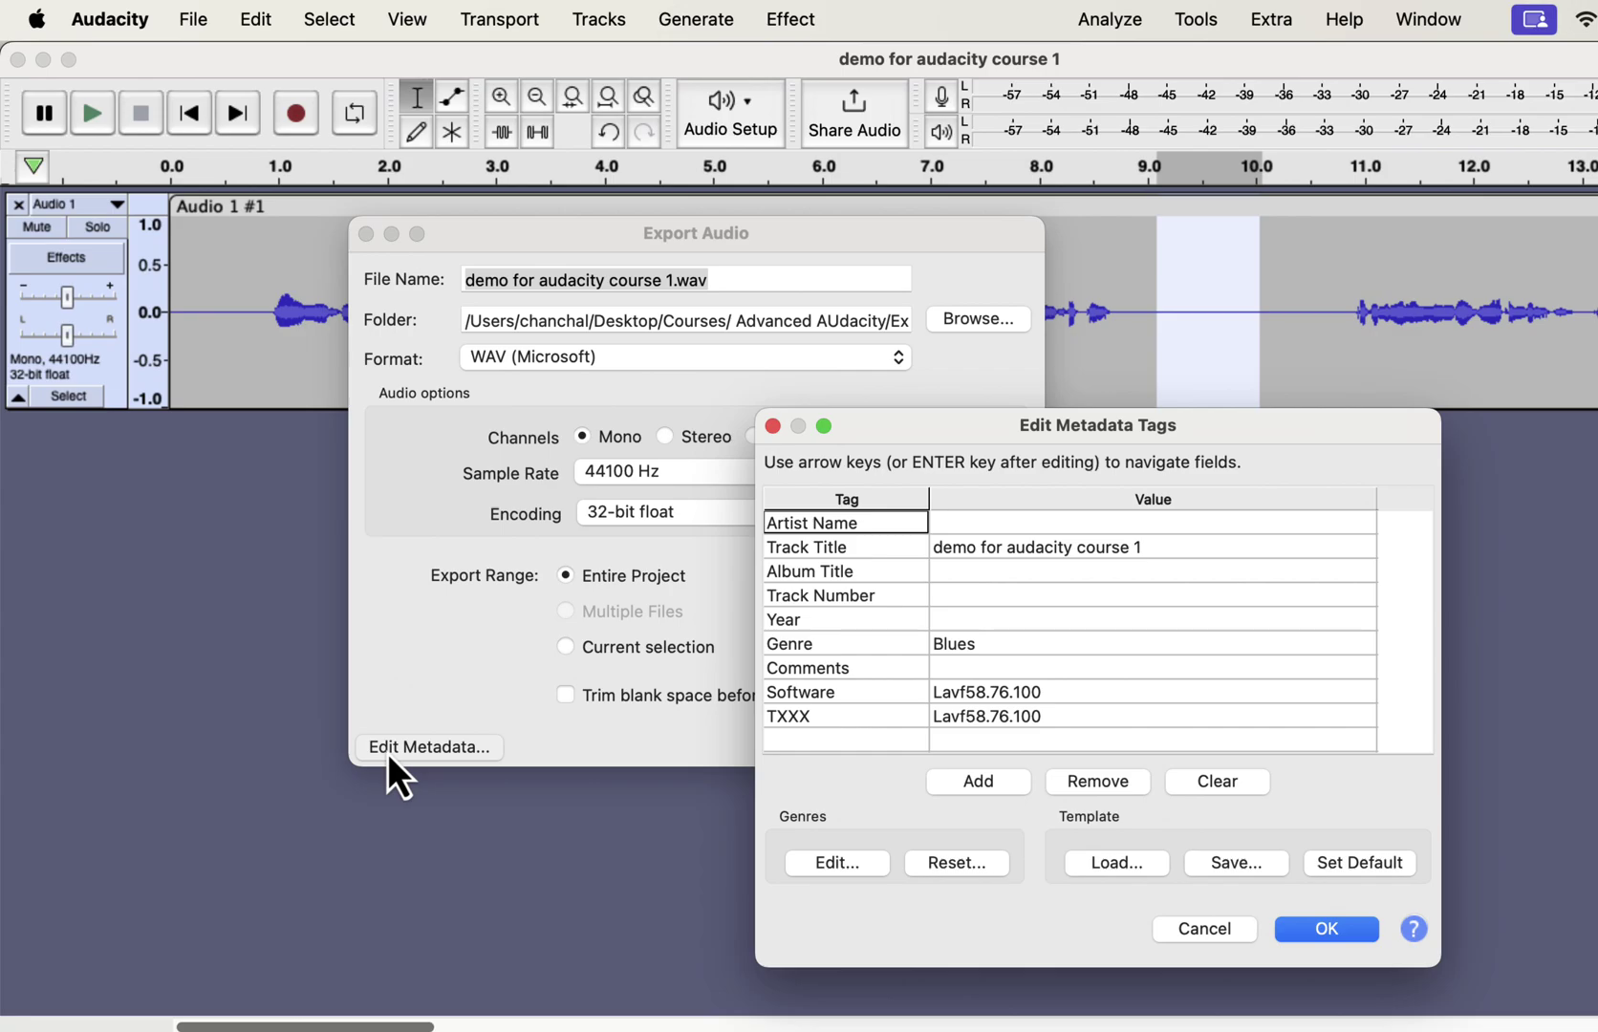
click(773, 426)
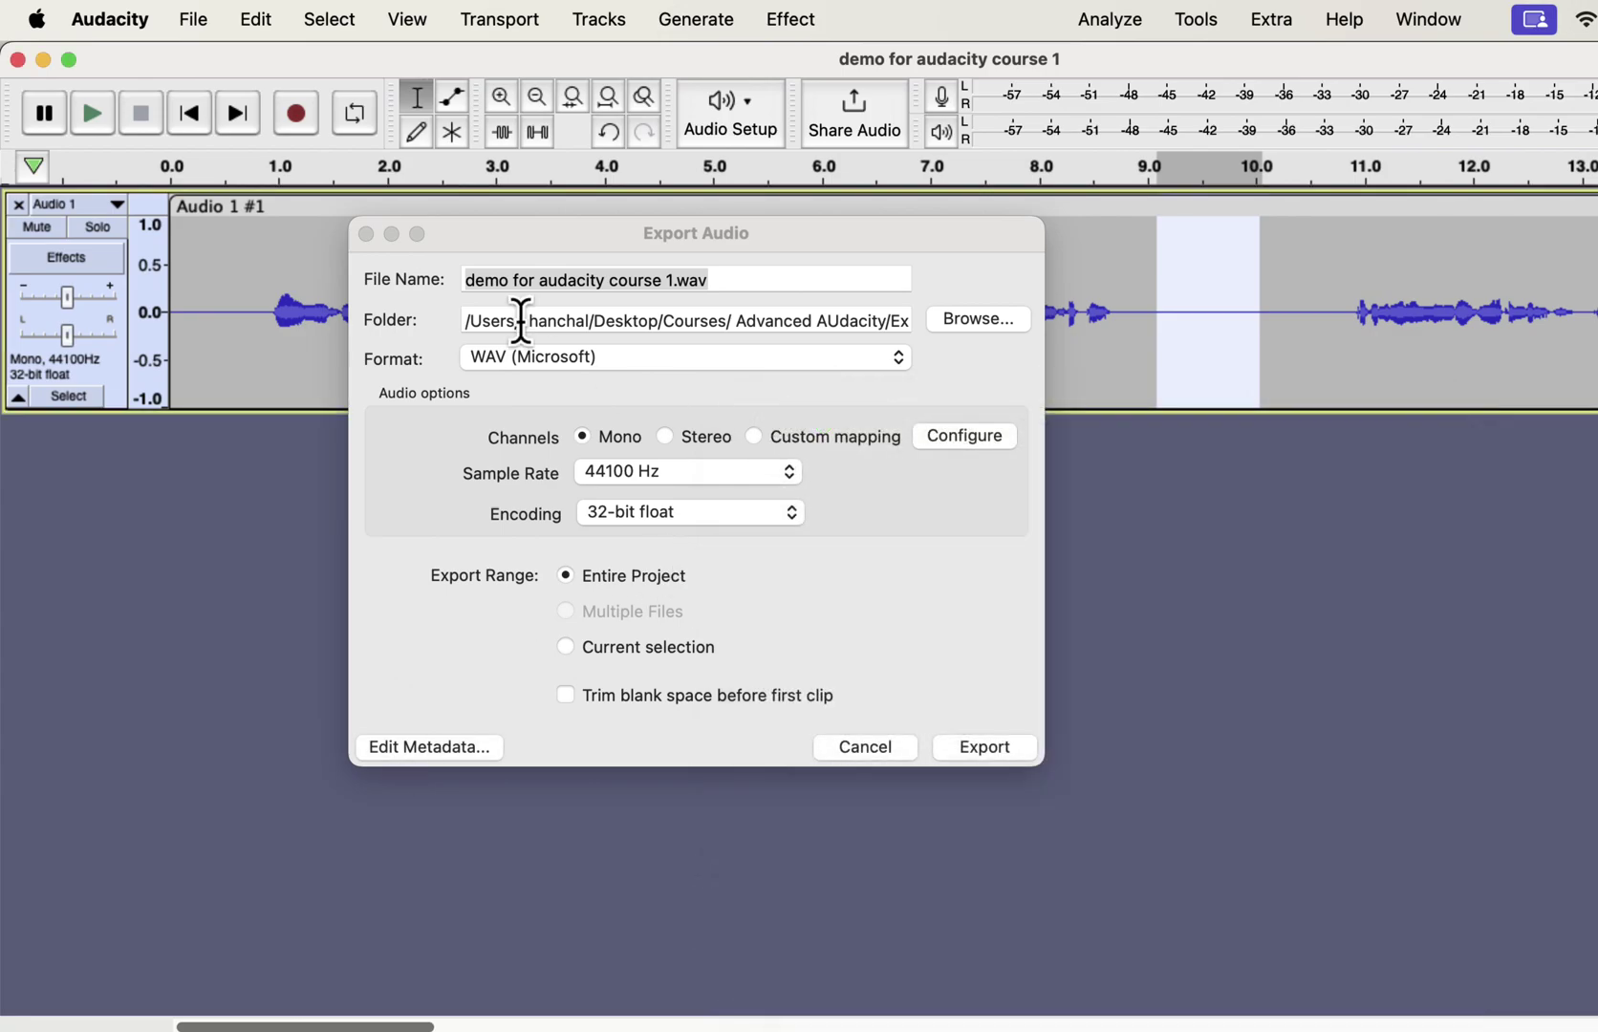
click(366, 235)
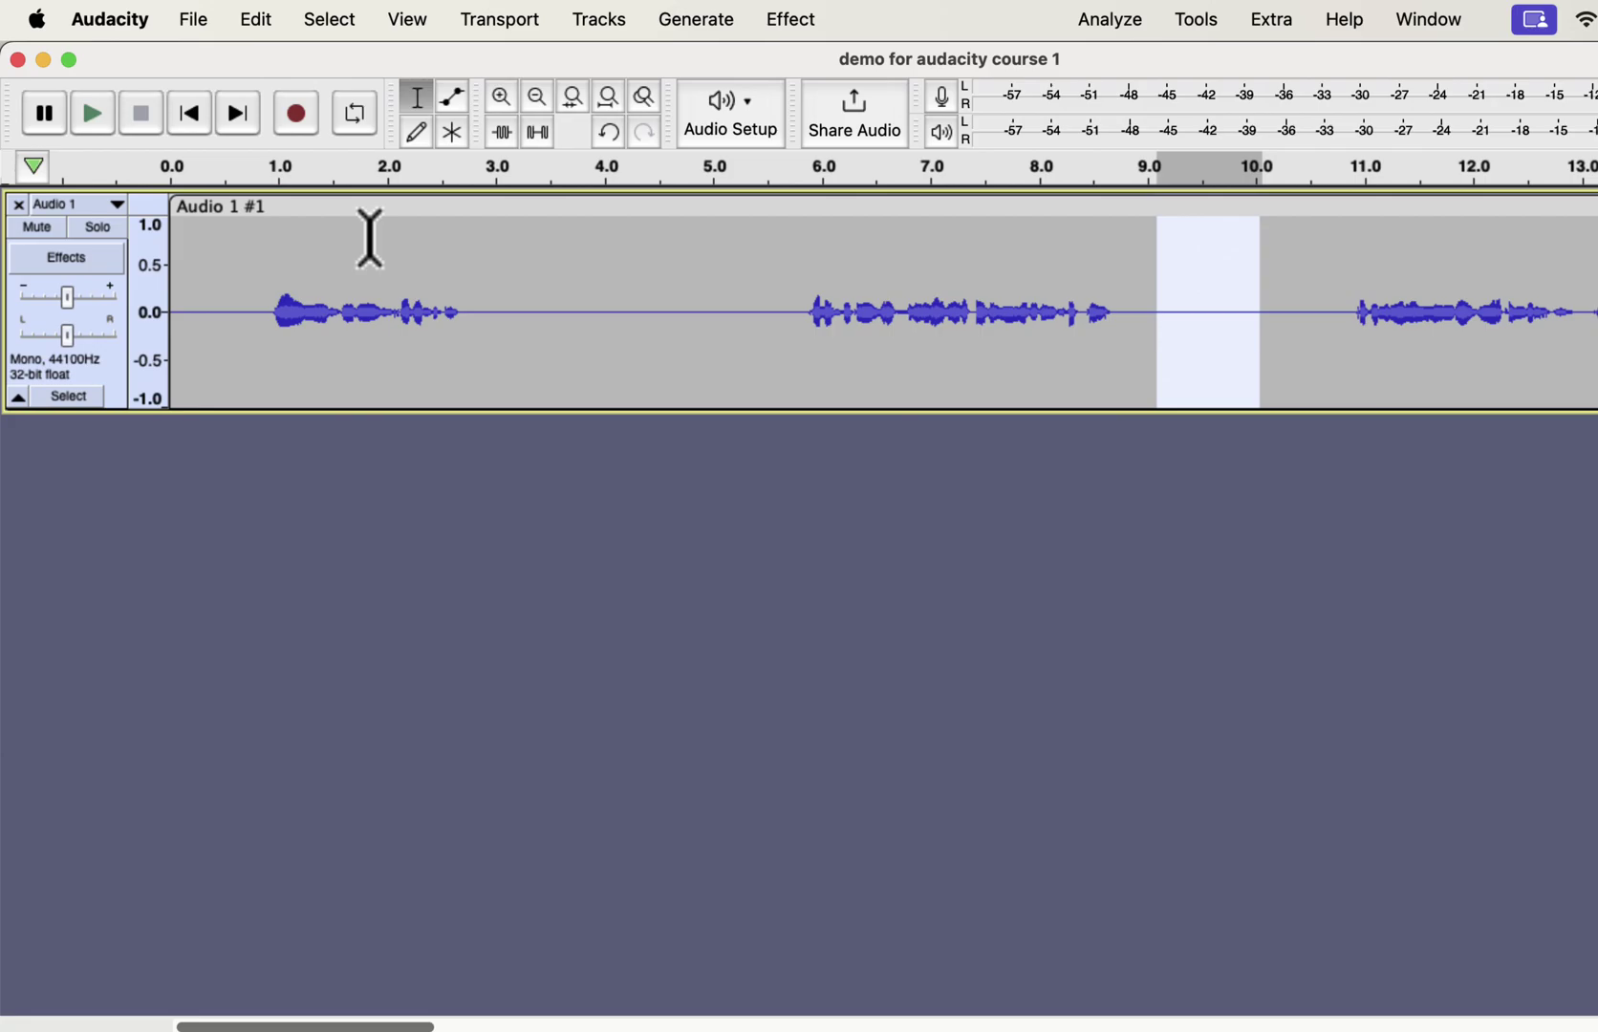
click(734, 141)
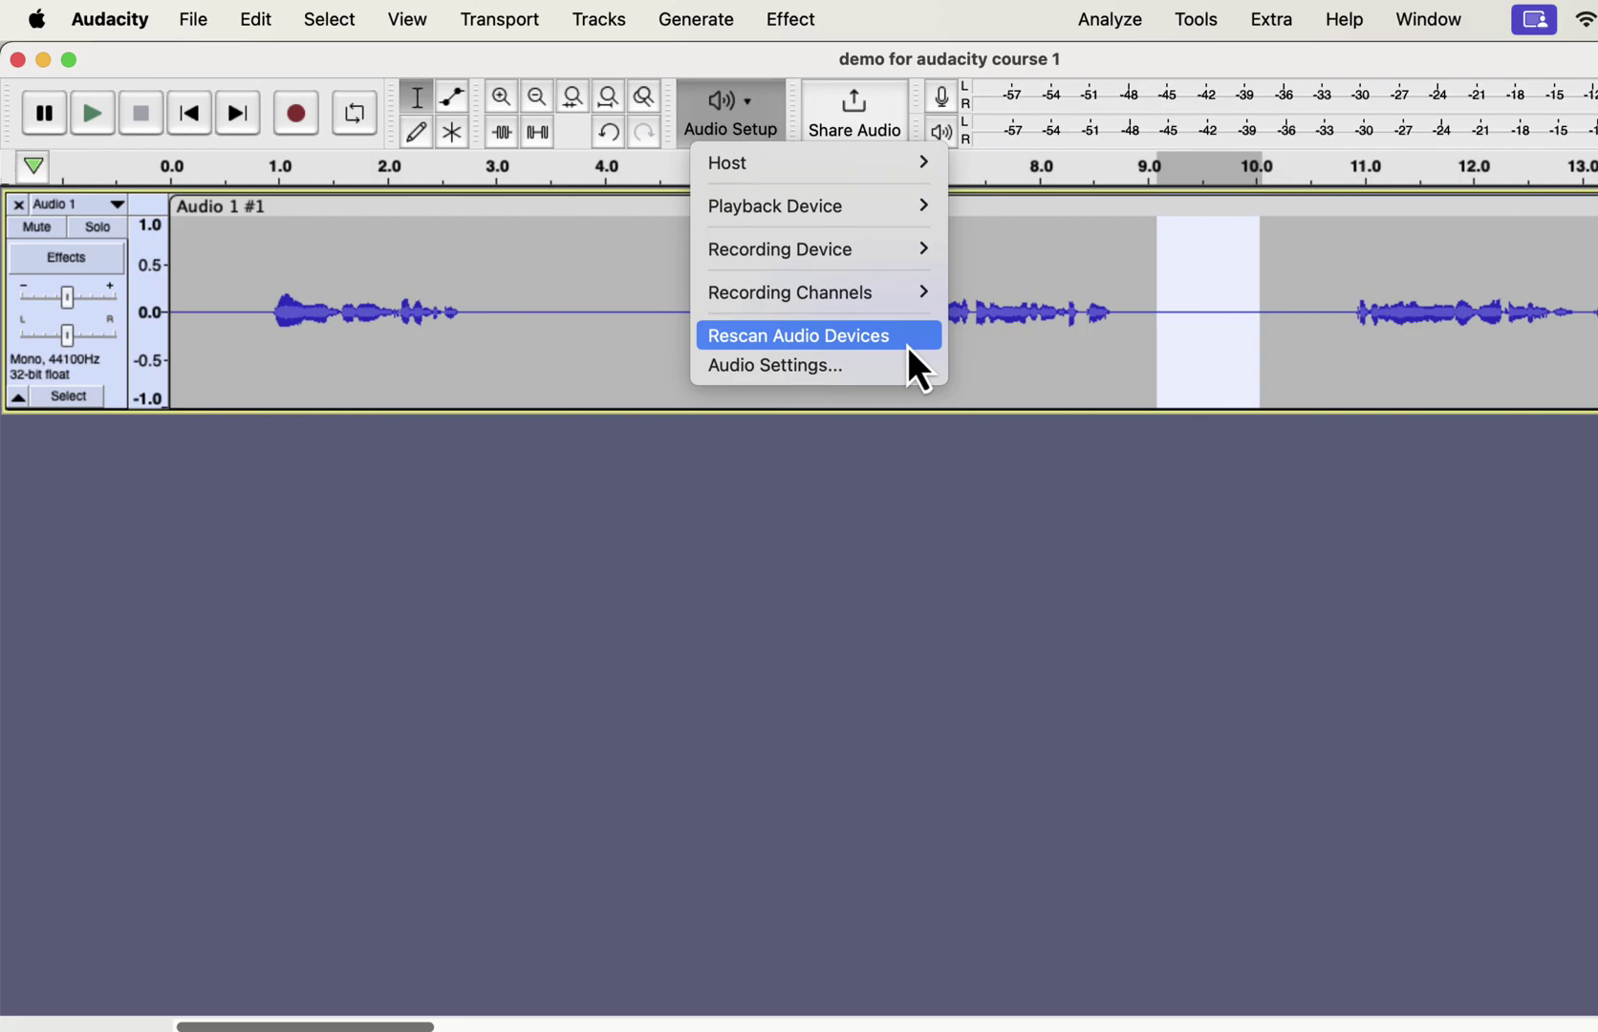
Dismiss Audio Setup and show the Transport Options submenu, where hearing other tracks while recording is on
click(505, 24)
click(504, 22)
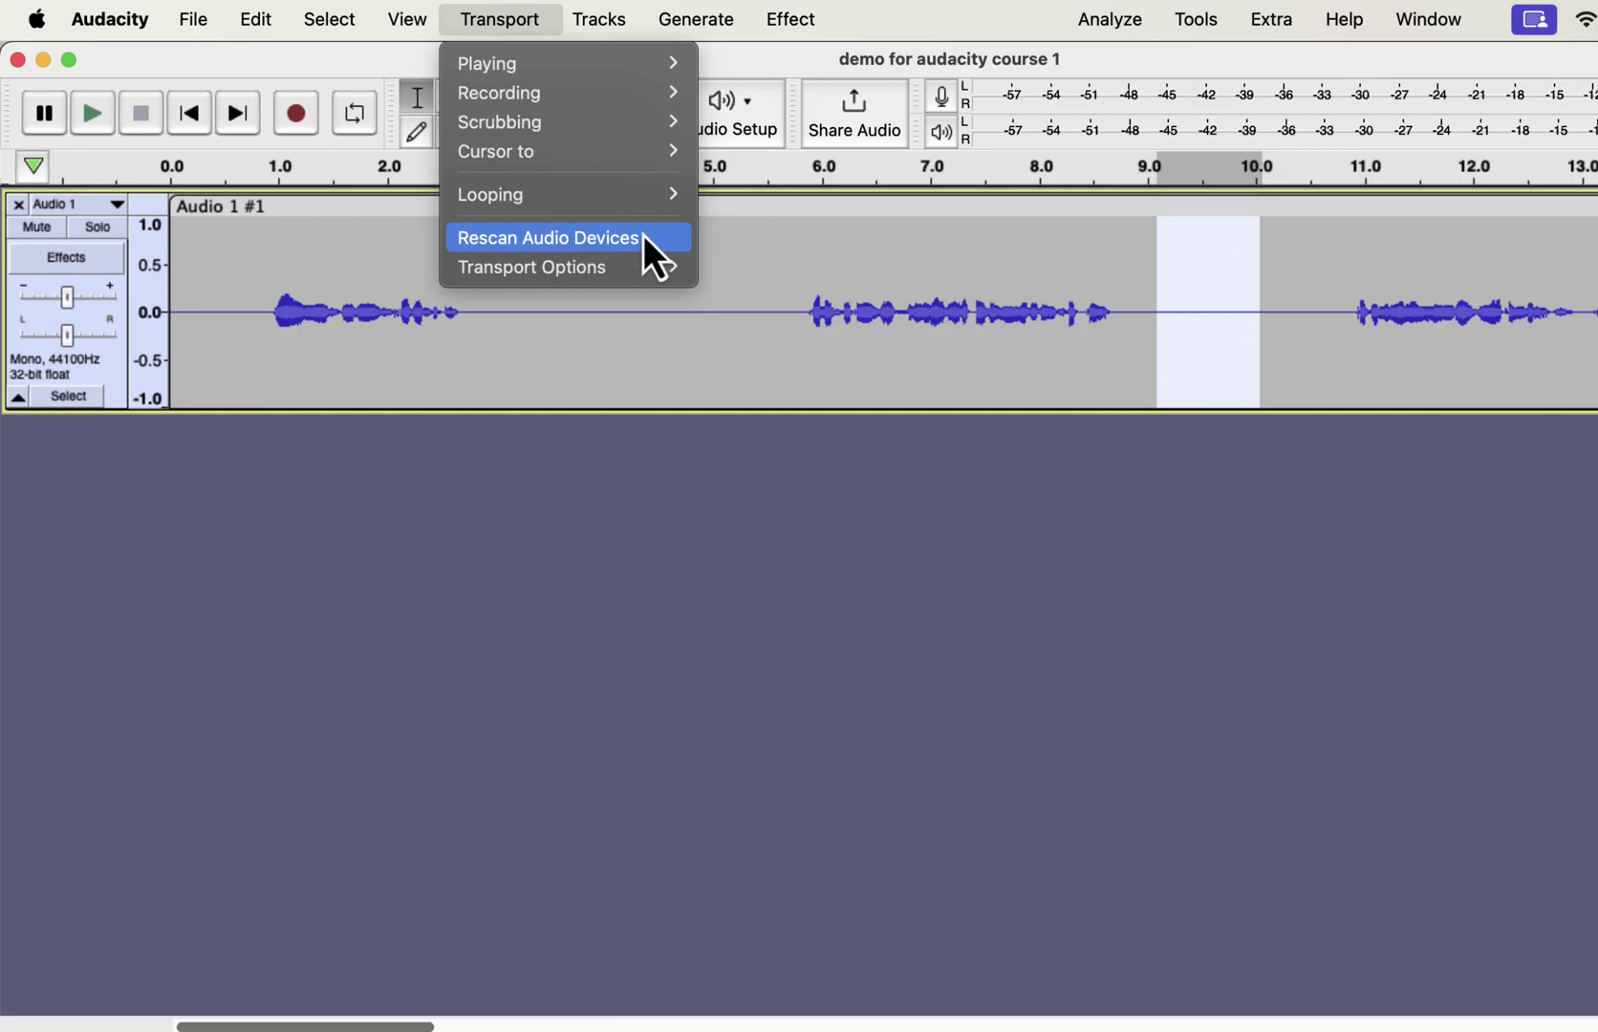
mouse_move(625, 268)
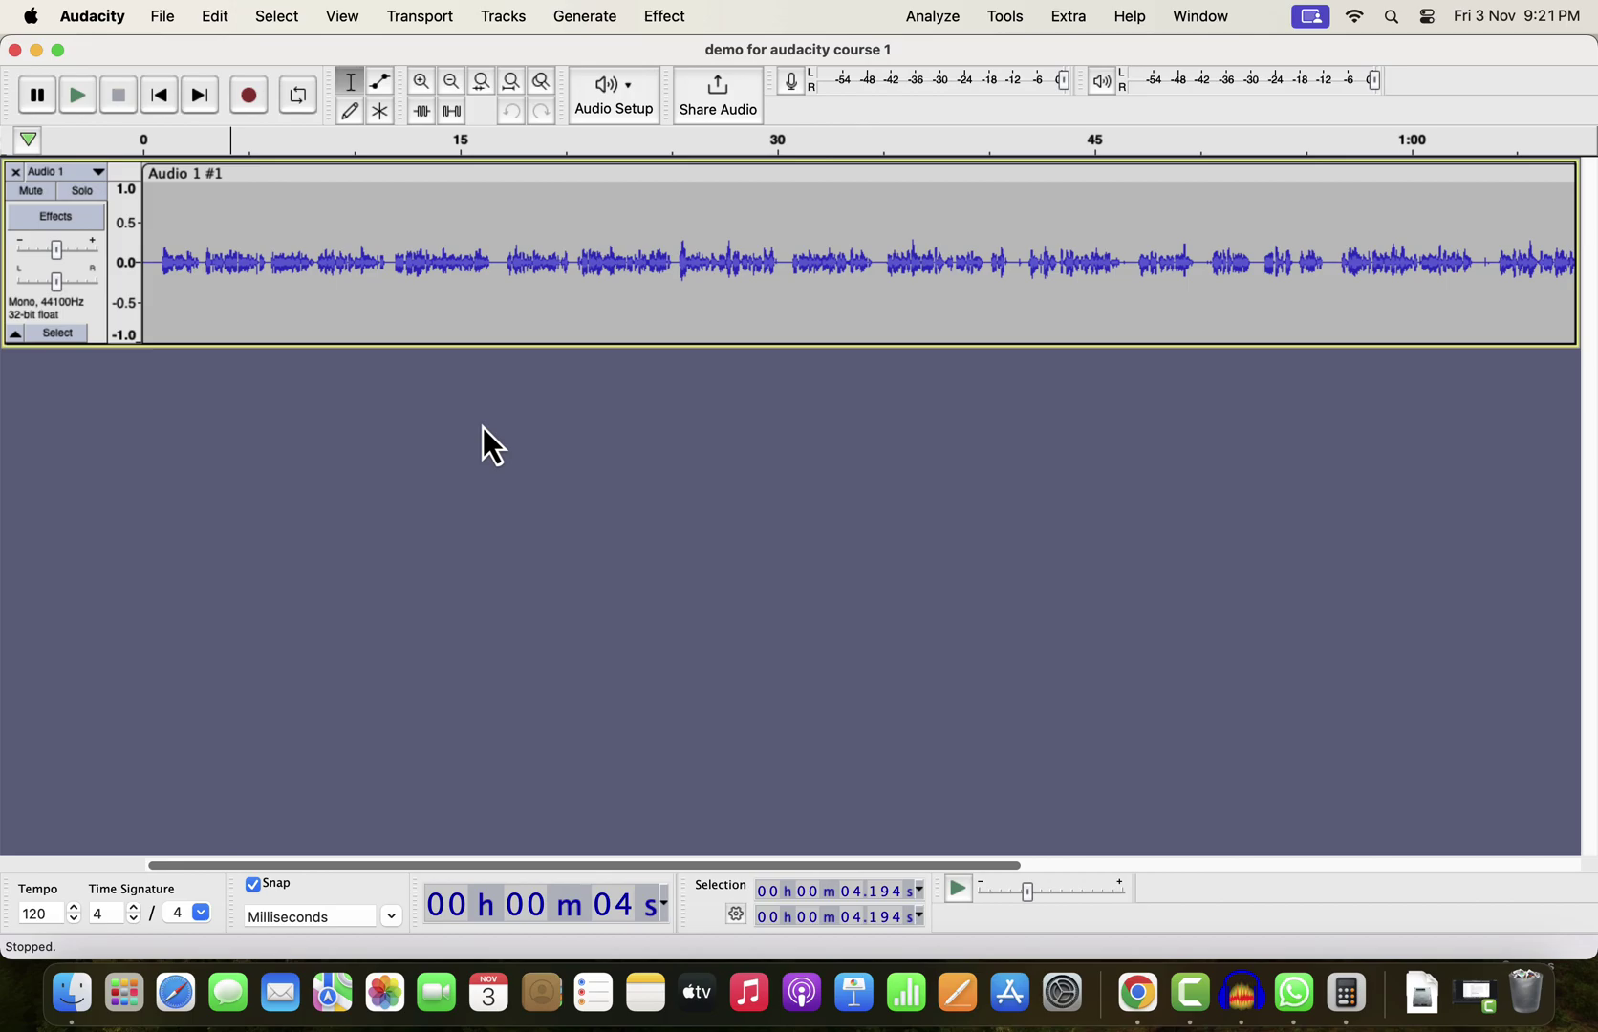
Duplicate the Audio 1 clip with Cmd+D, solo the original top track, and reselect its clip
double_click(466, 286)
key(super+d)
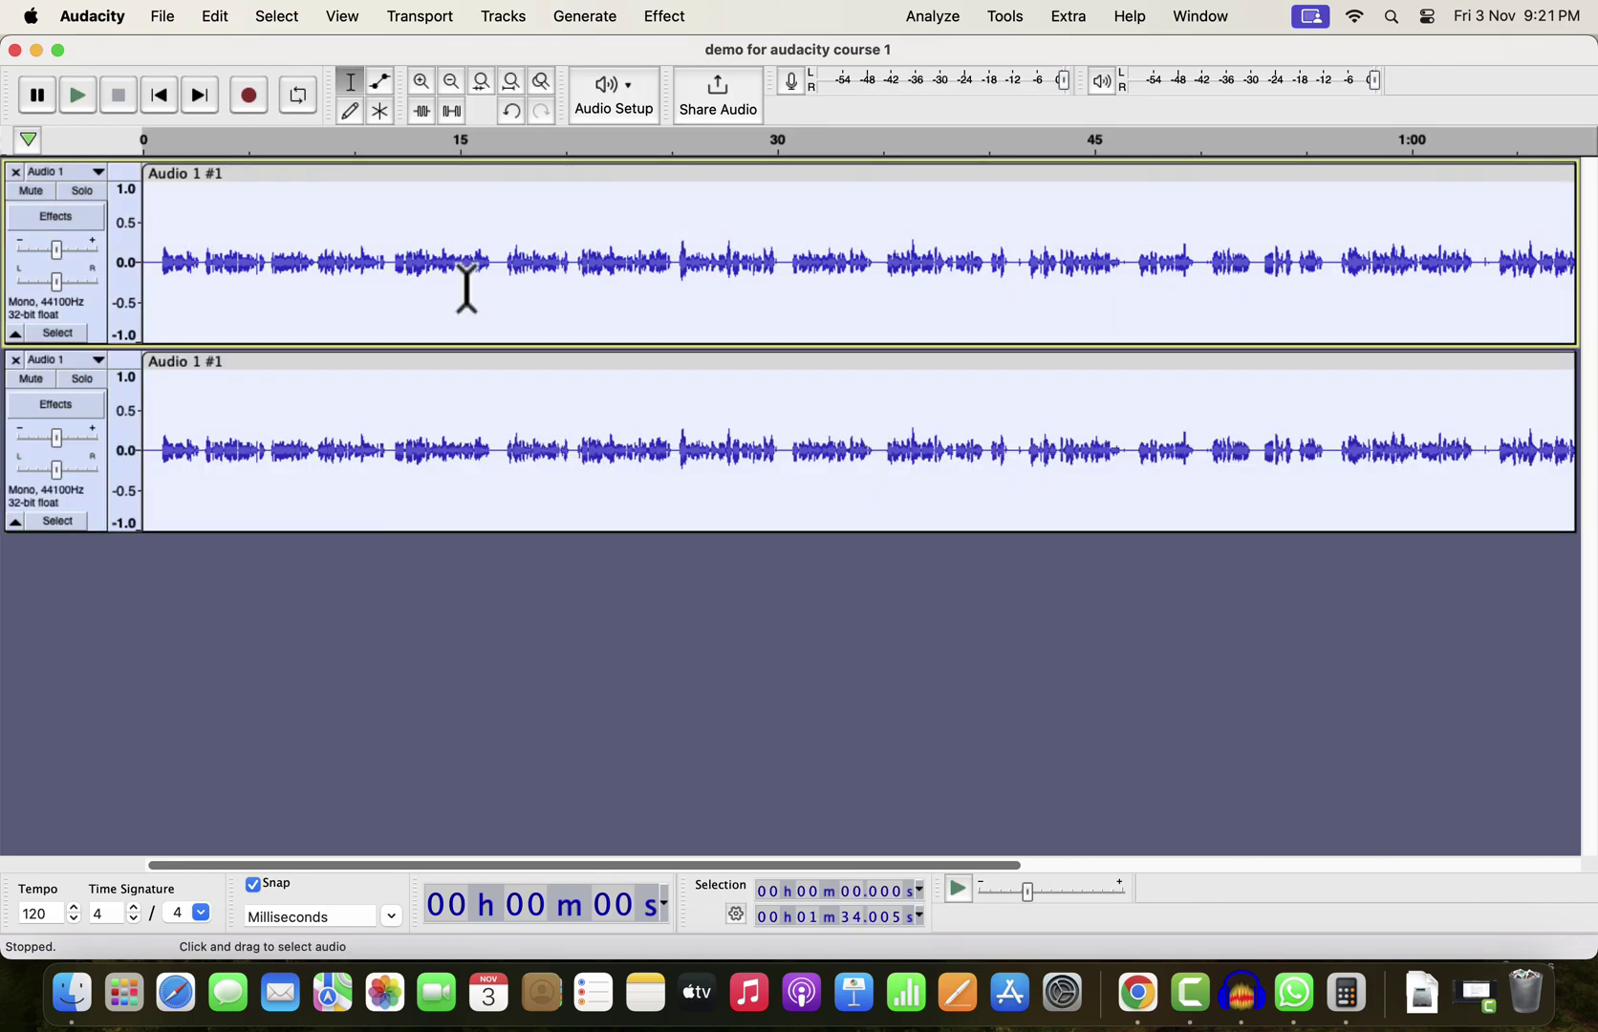
click(467, 287)
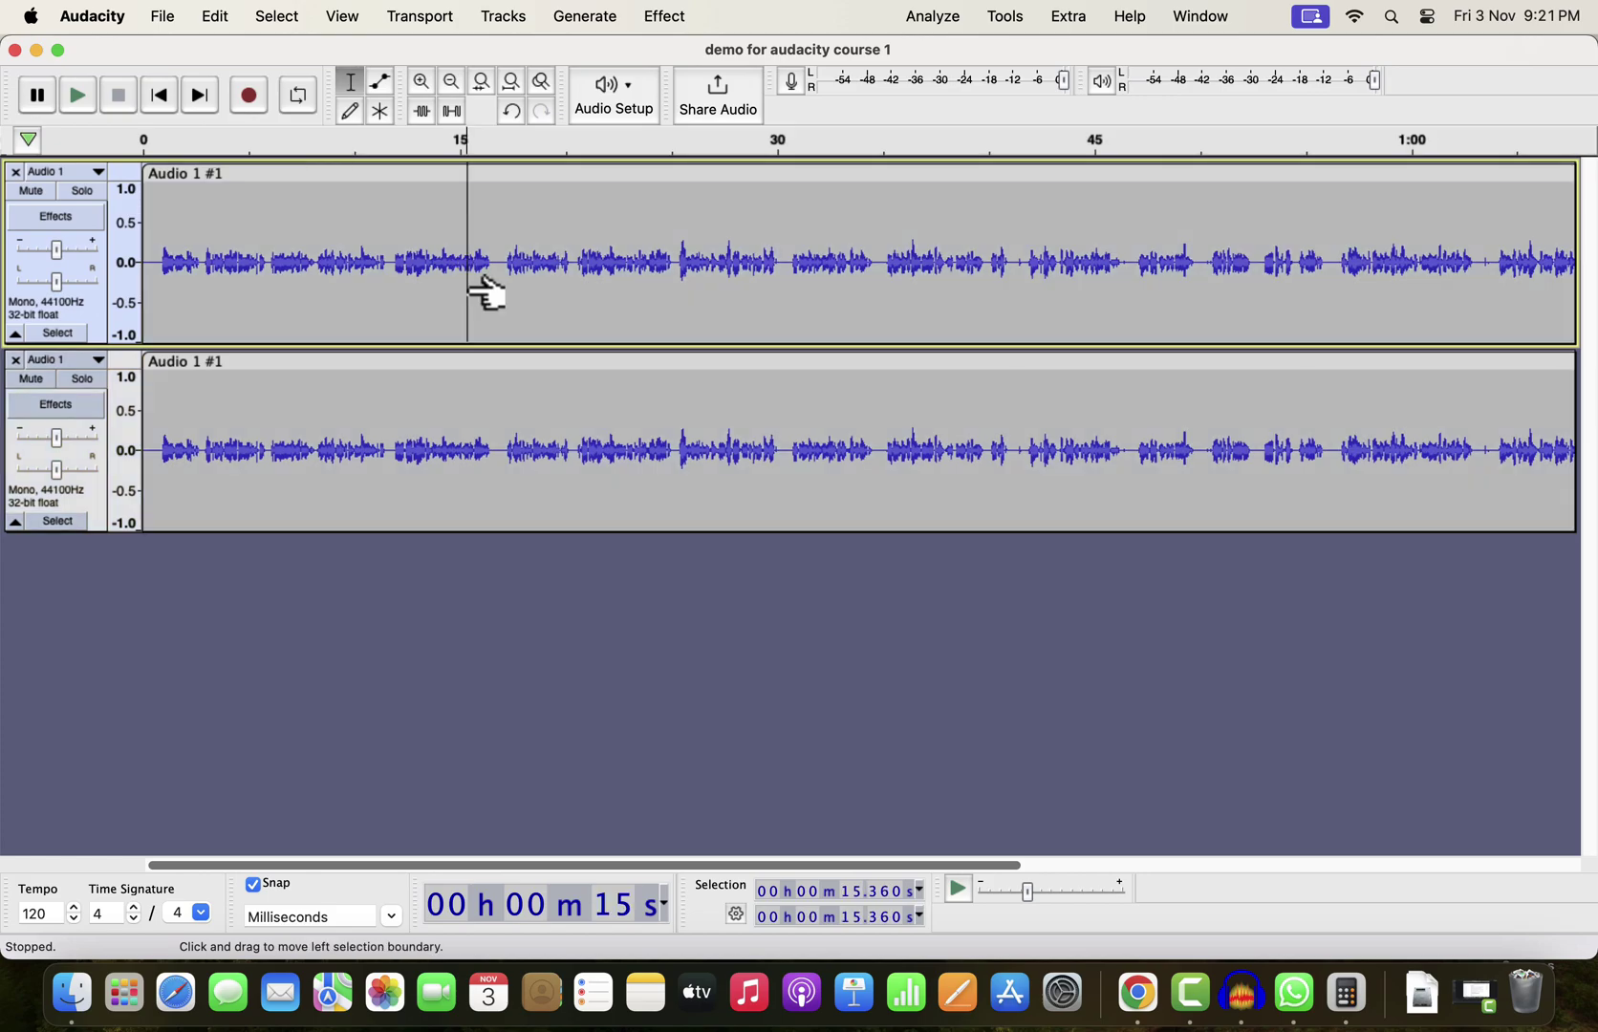
click(82, 192)
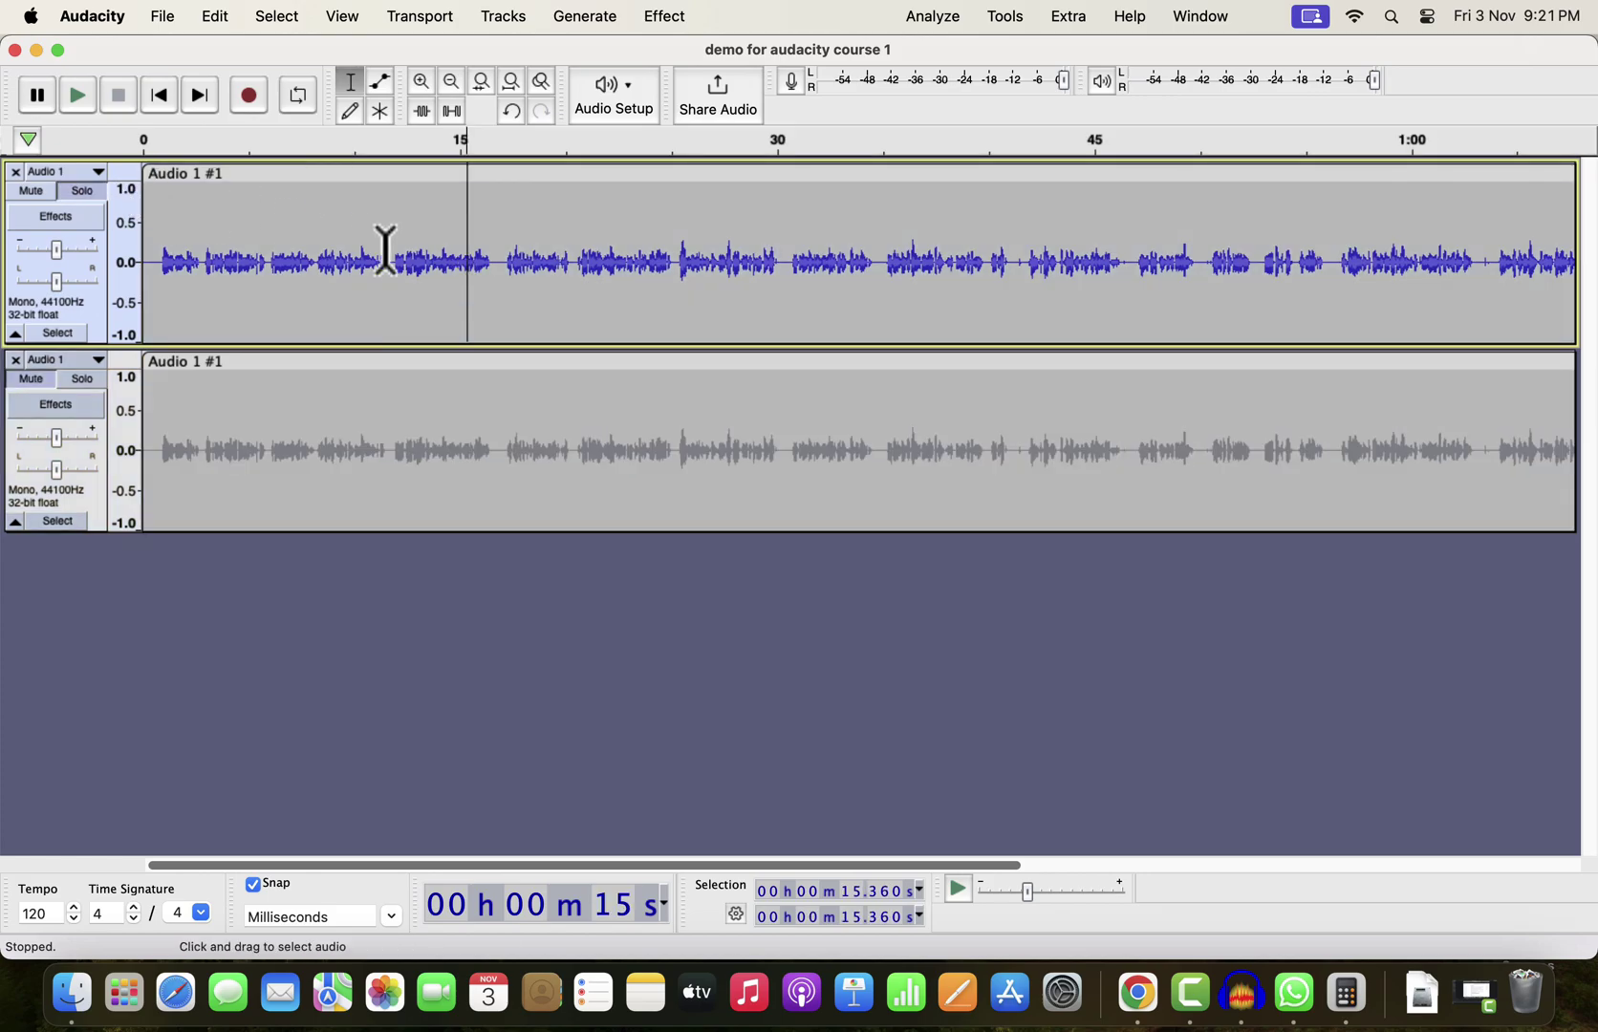
double_click(385, 252)
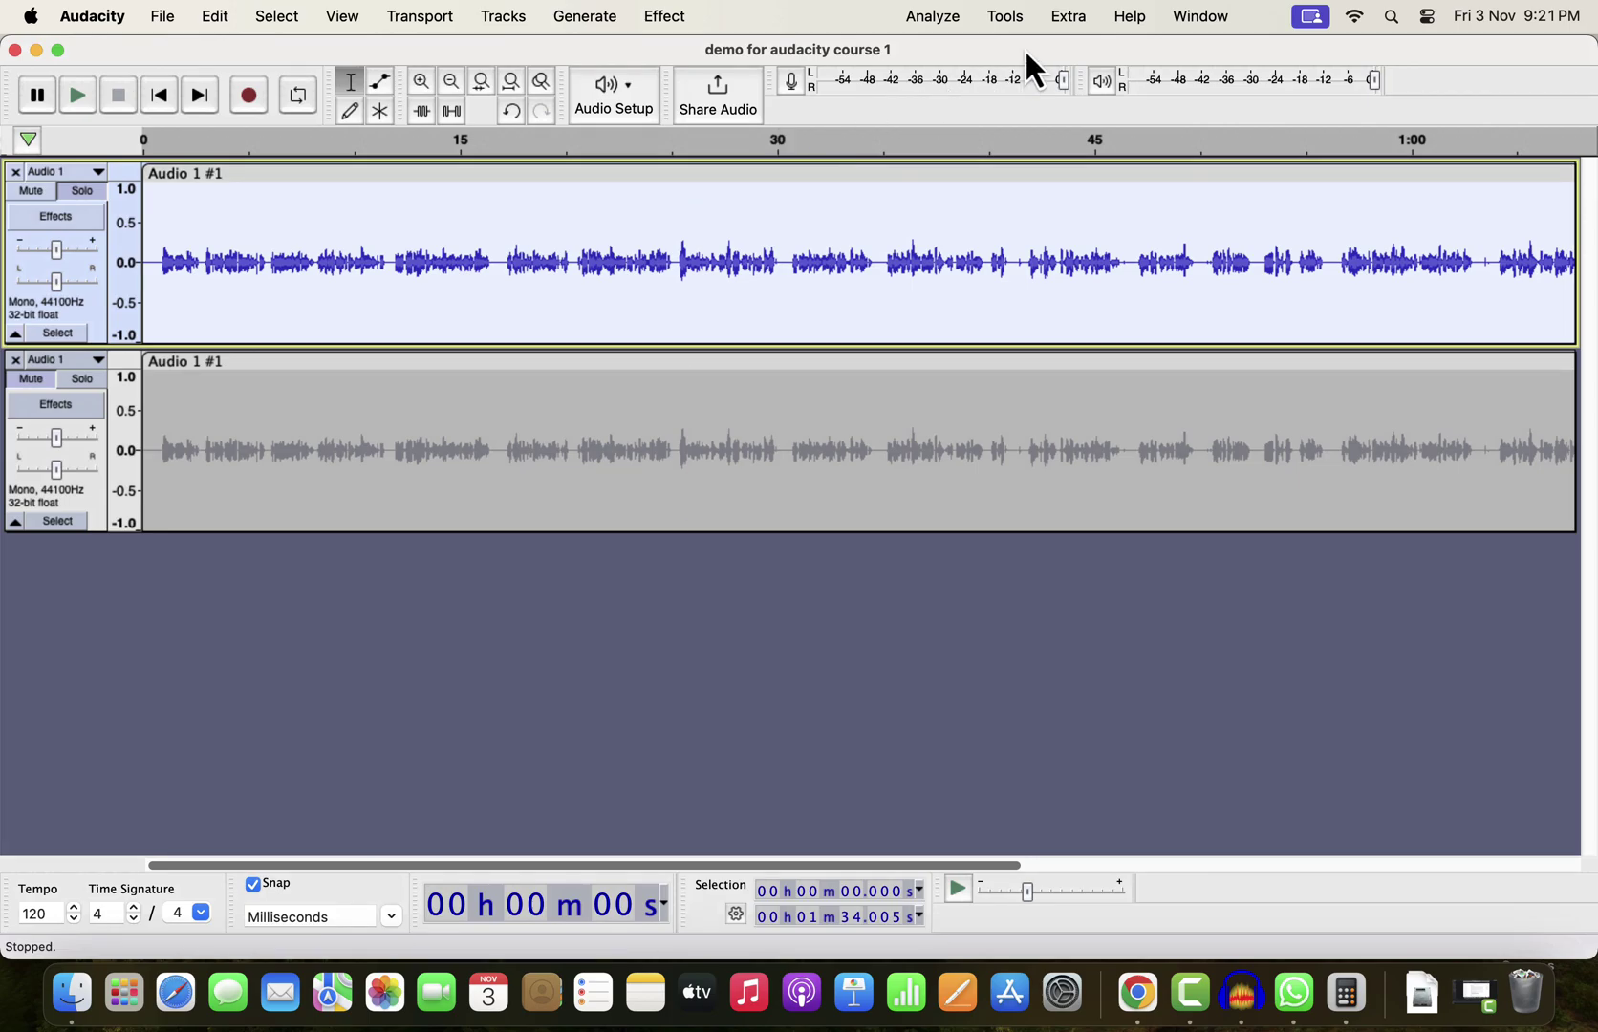
Run Tools > Apply Macro > Clear Vocal Improve Macro on the selected top track
click(1005, 17)
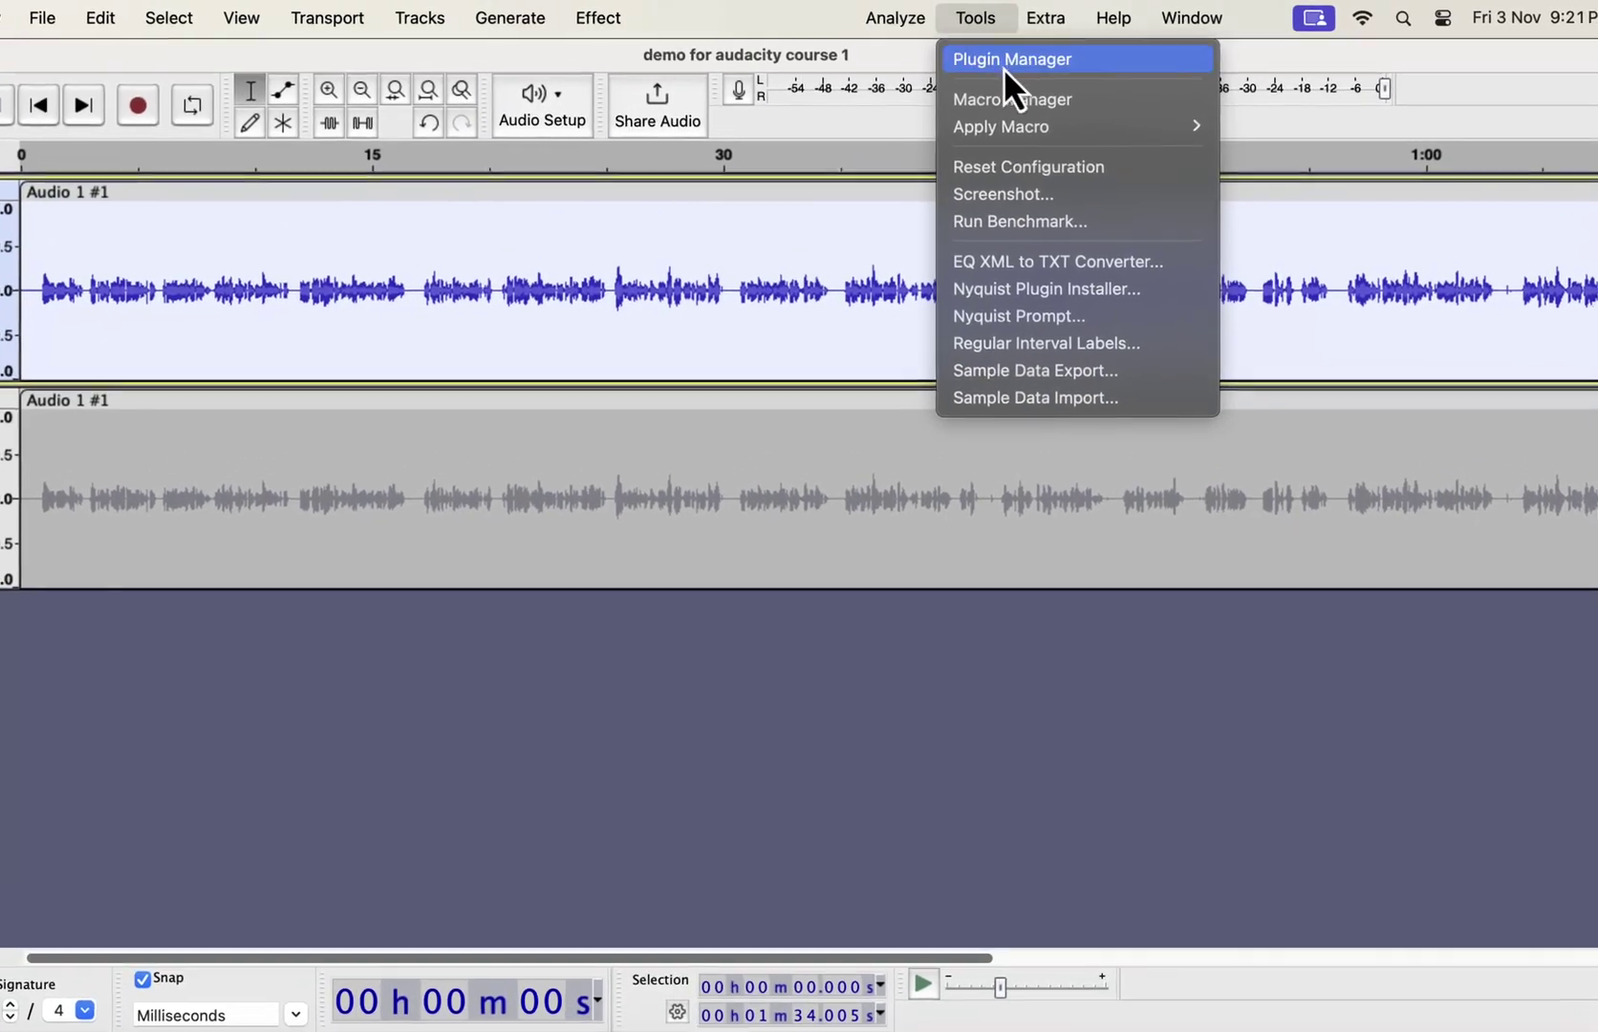
mouse_move(1035, 129)
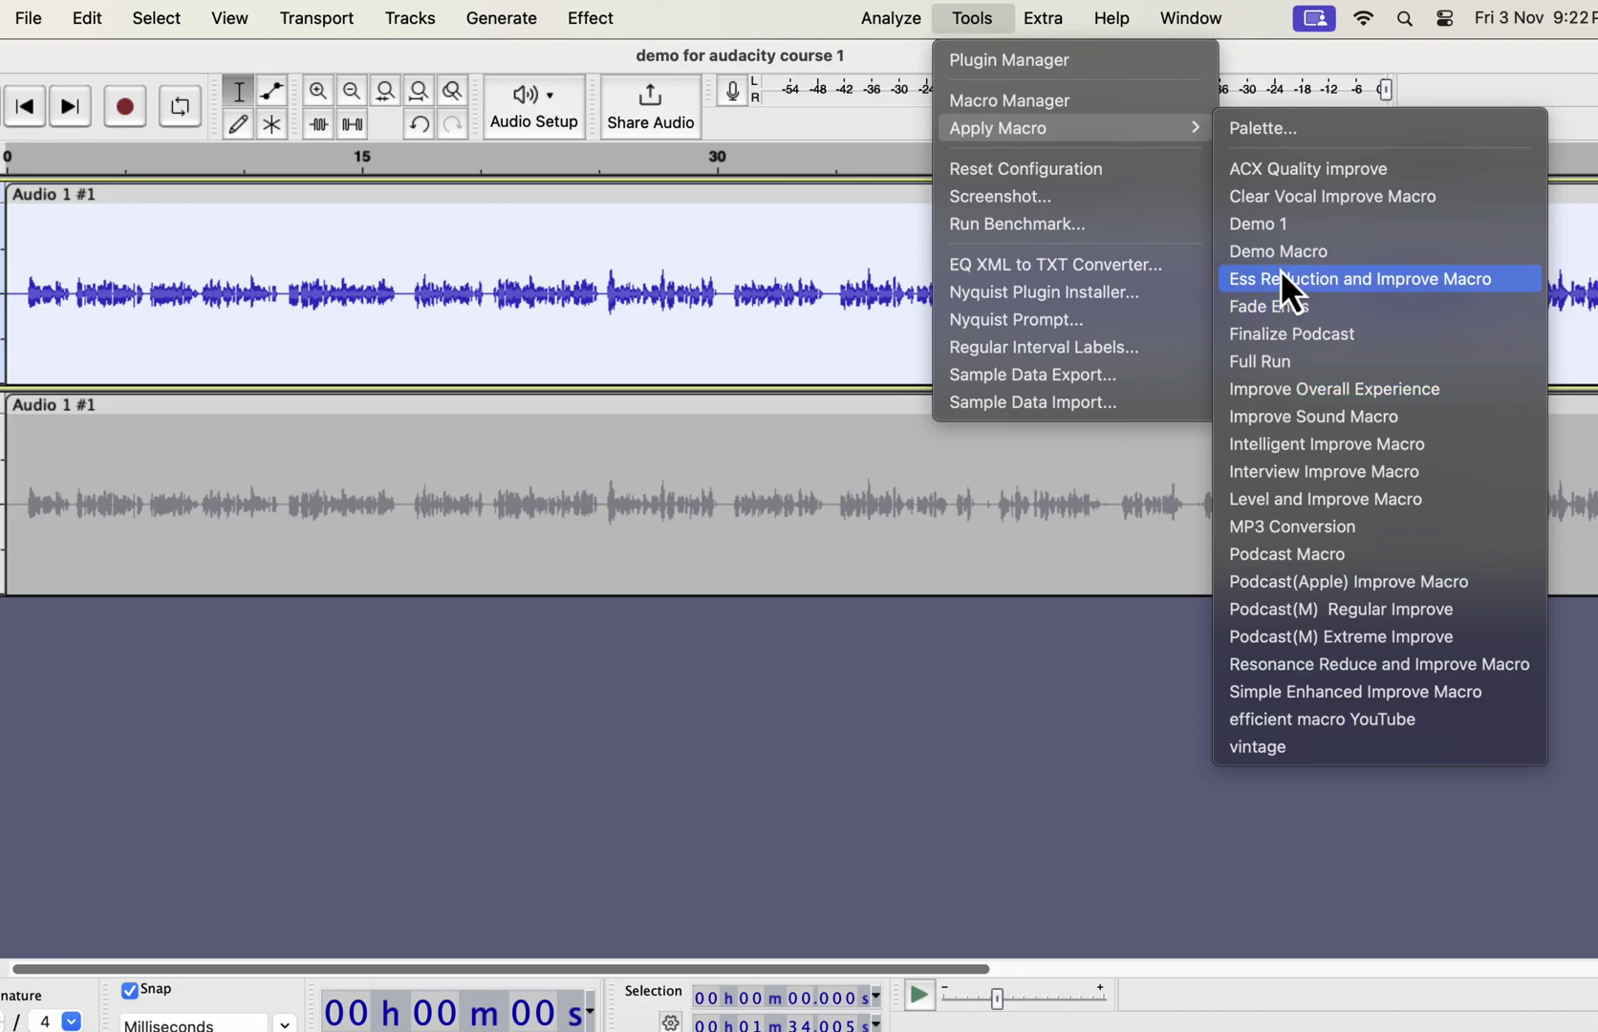
click(1278, 199)
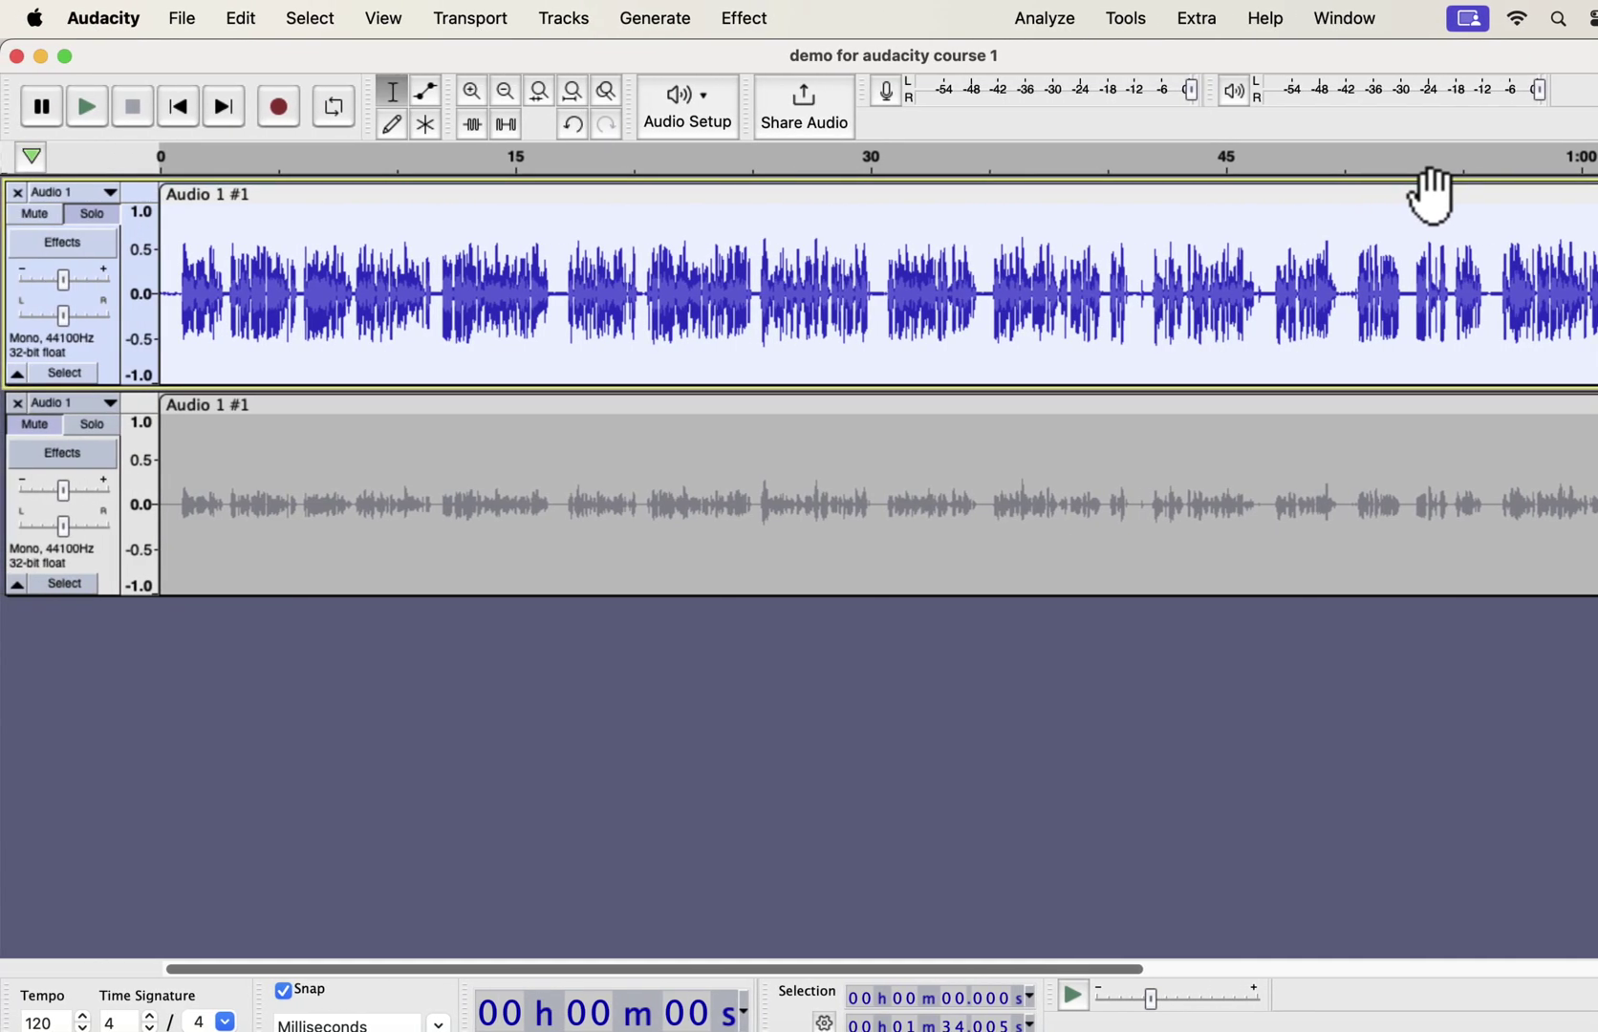
click(98, 435)
key(space)
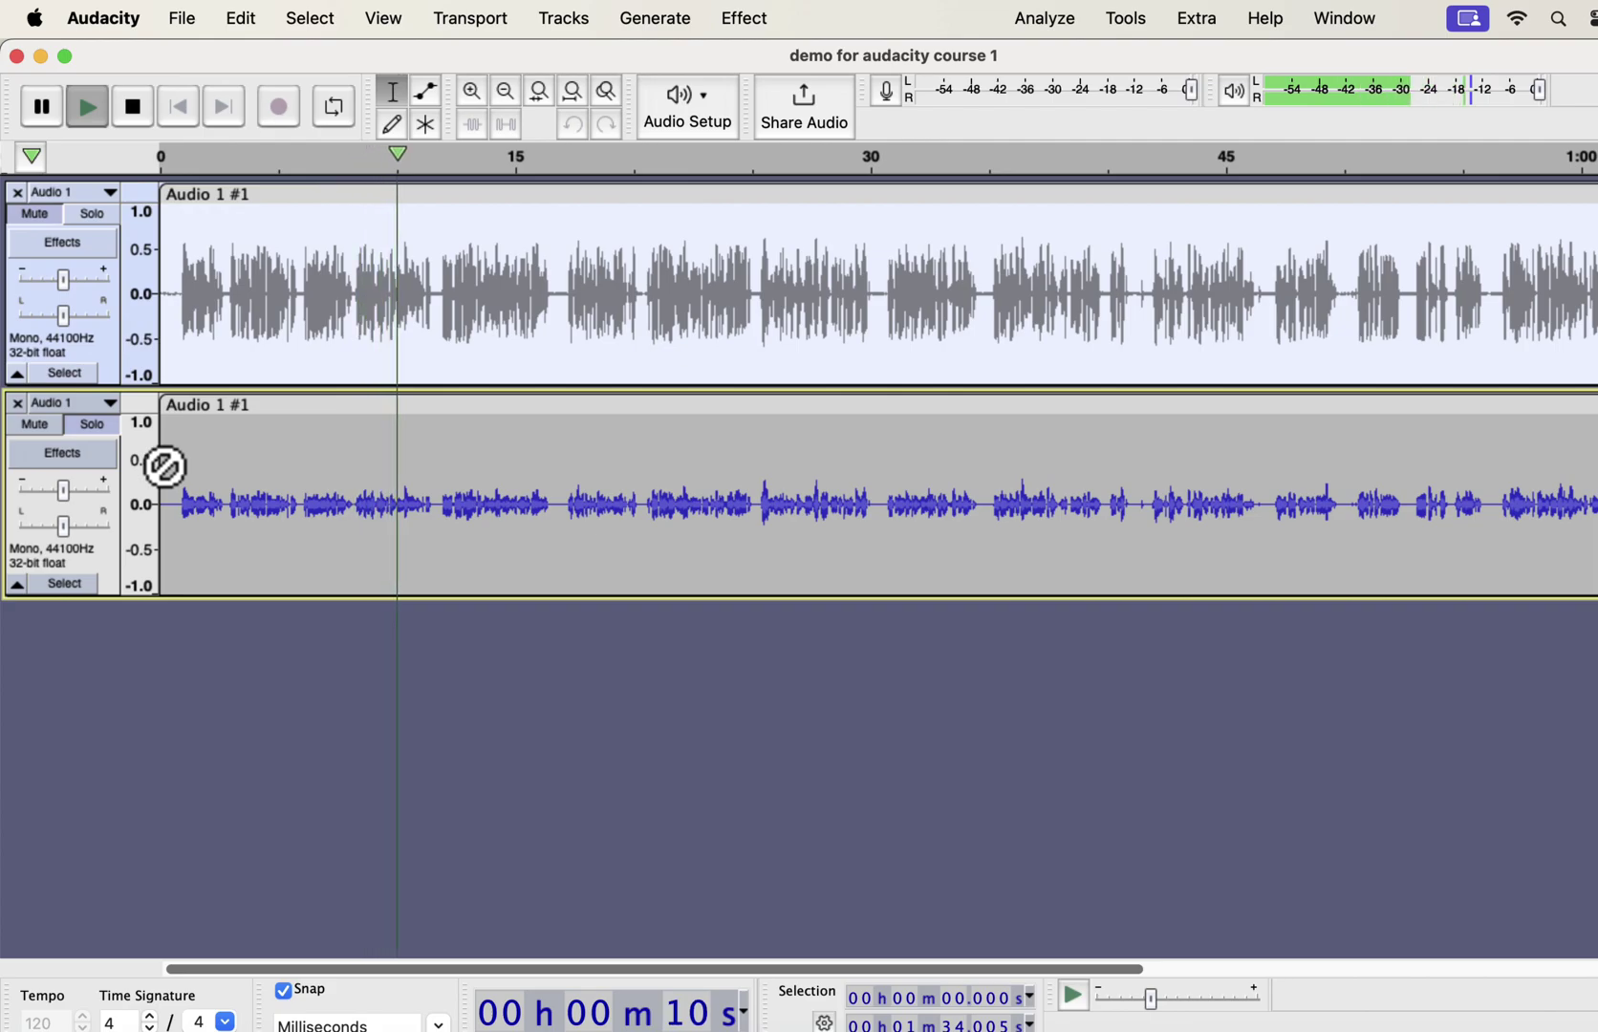
key(space)
click(101, 226)
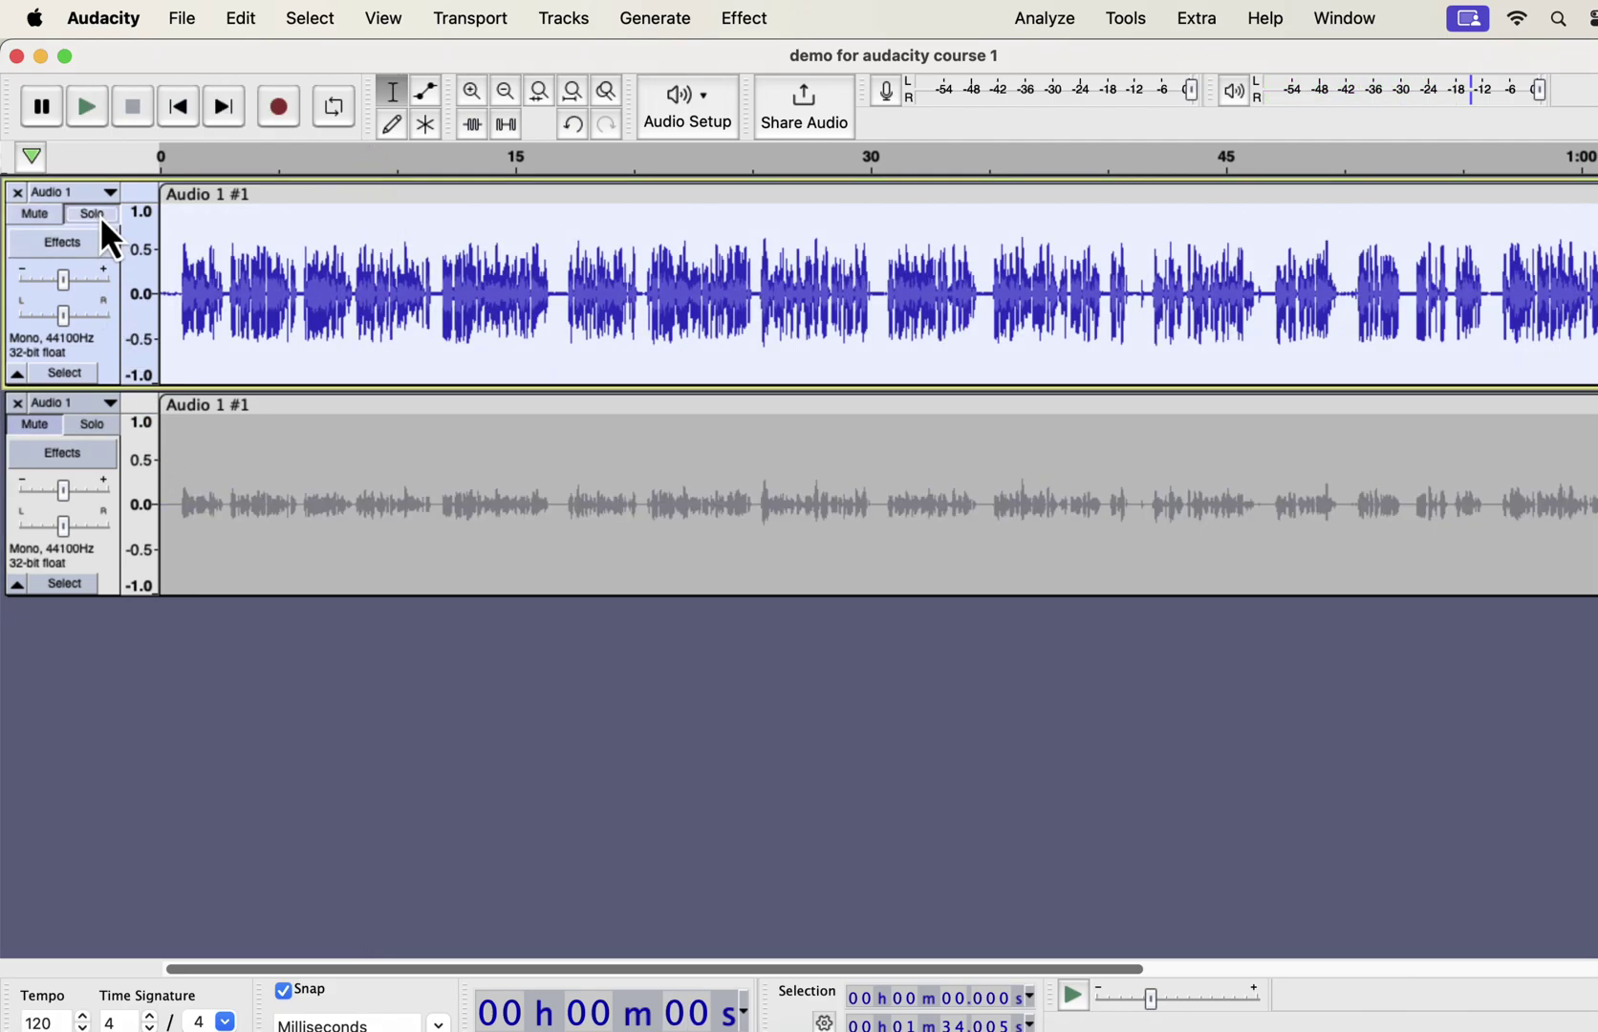
key(space)
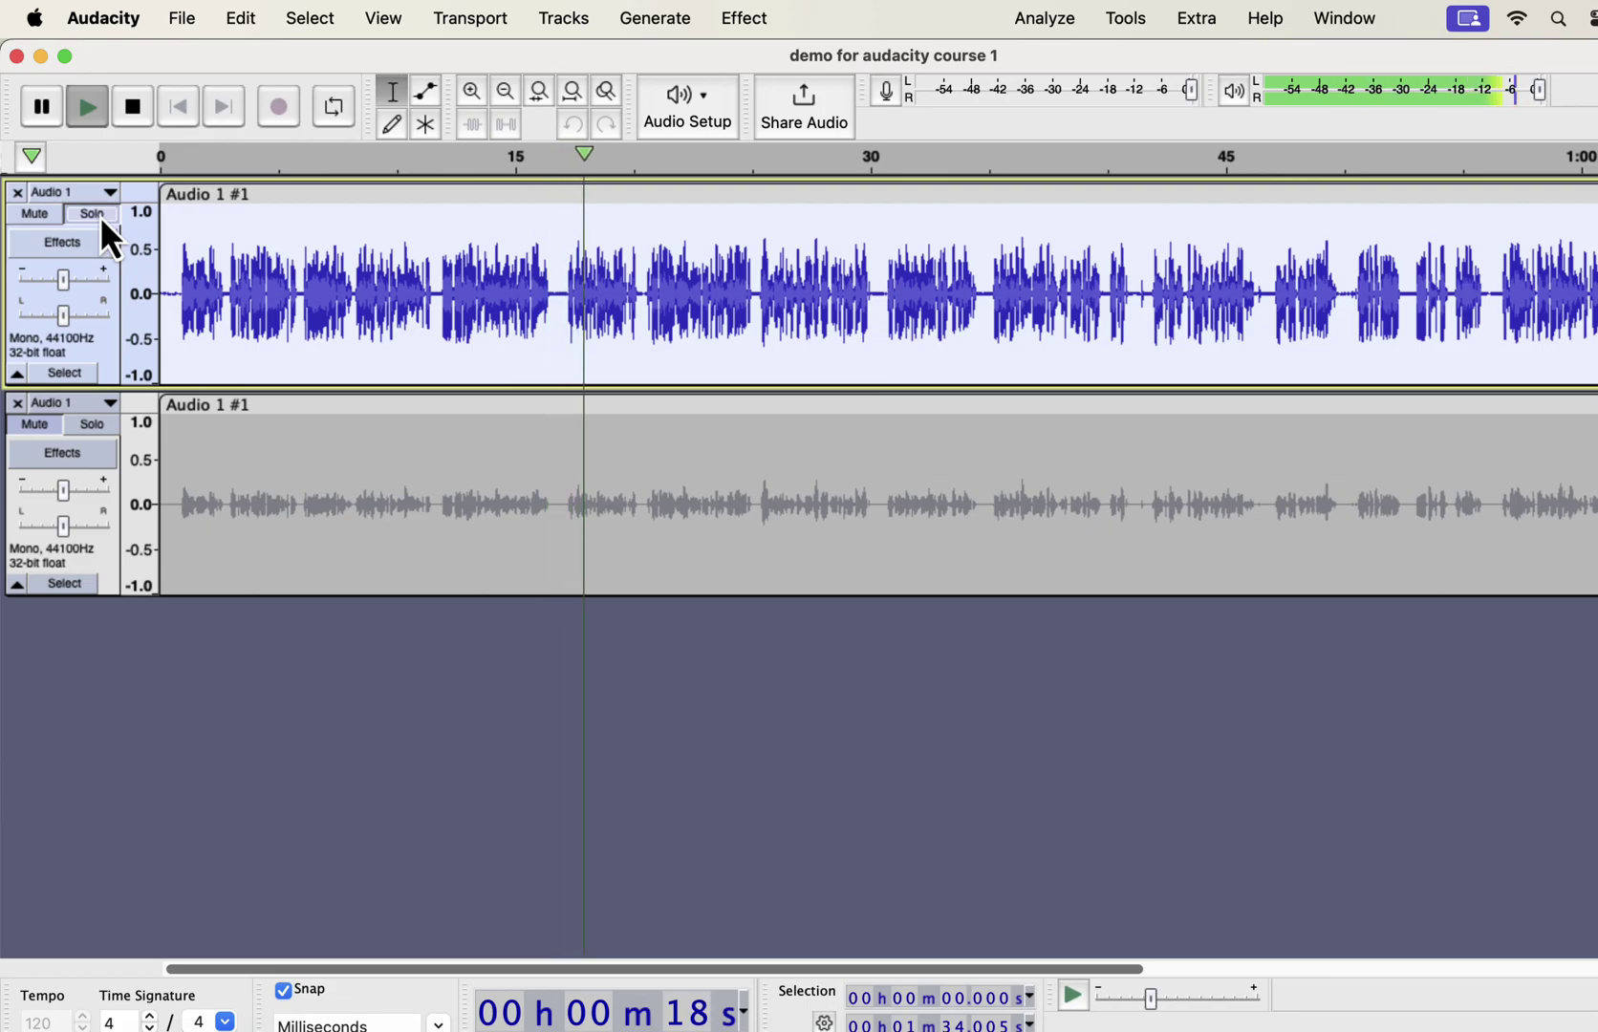
click(89, 425)
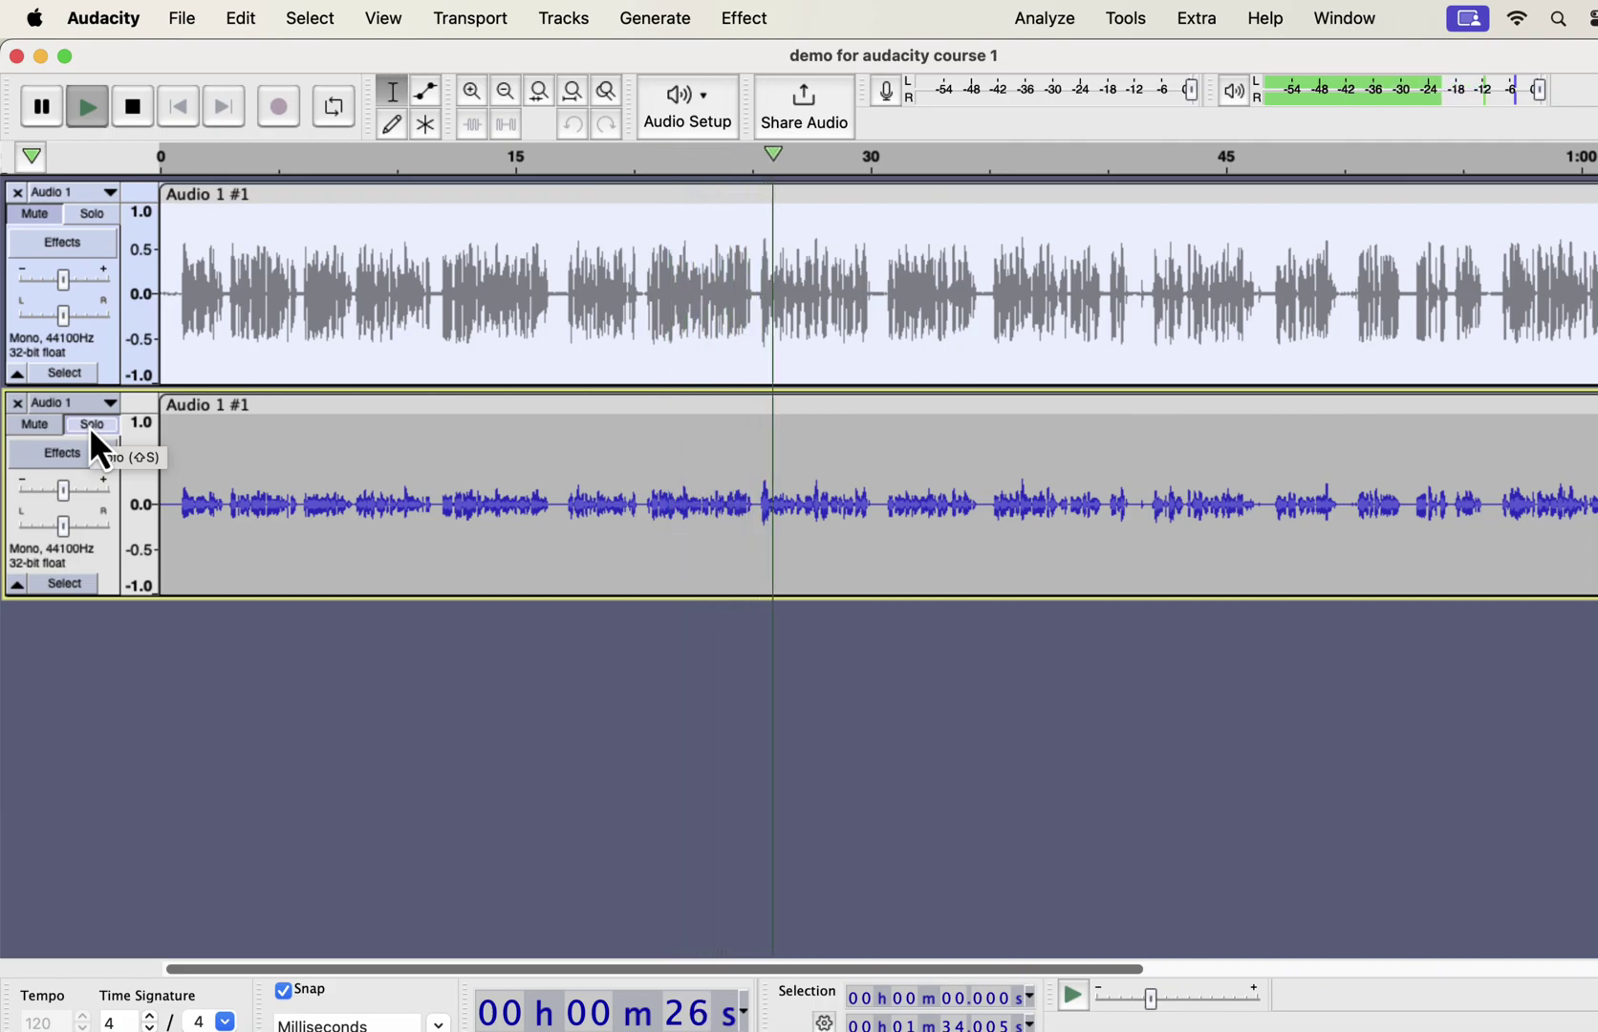
click(101, 217)
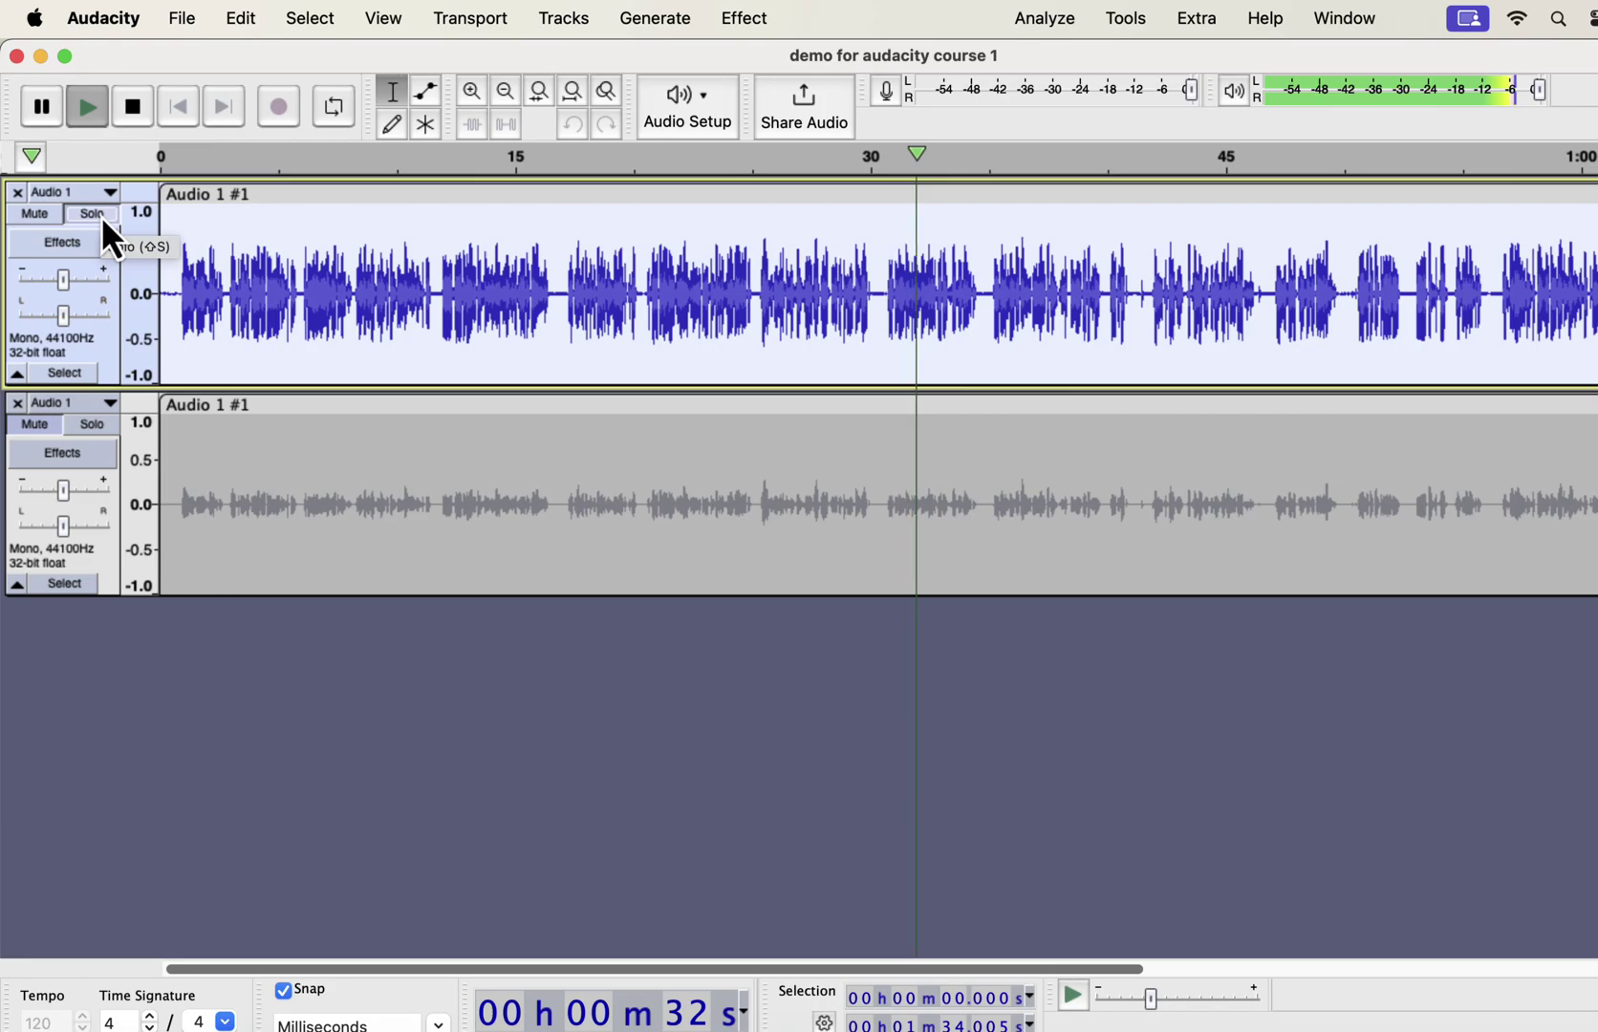
key(space)
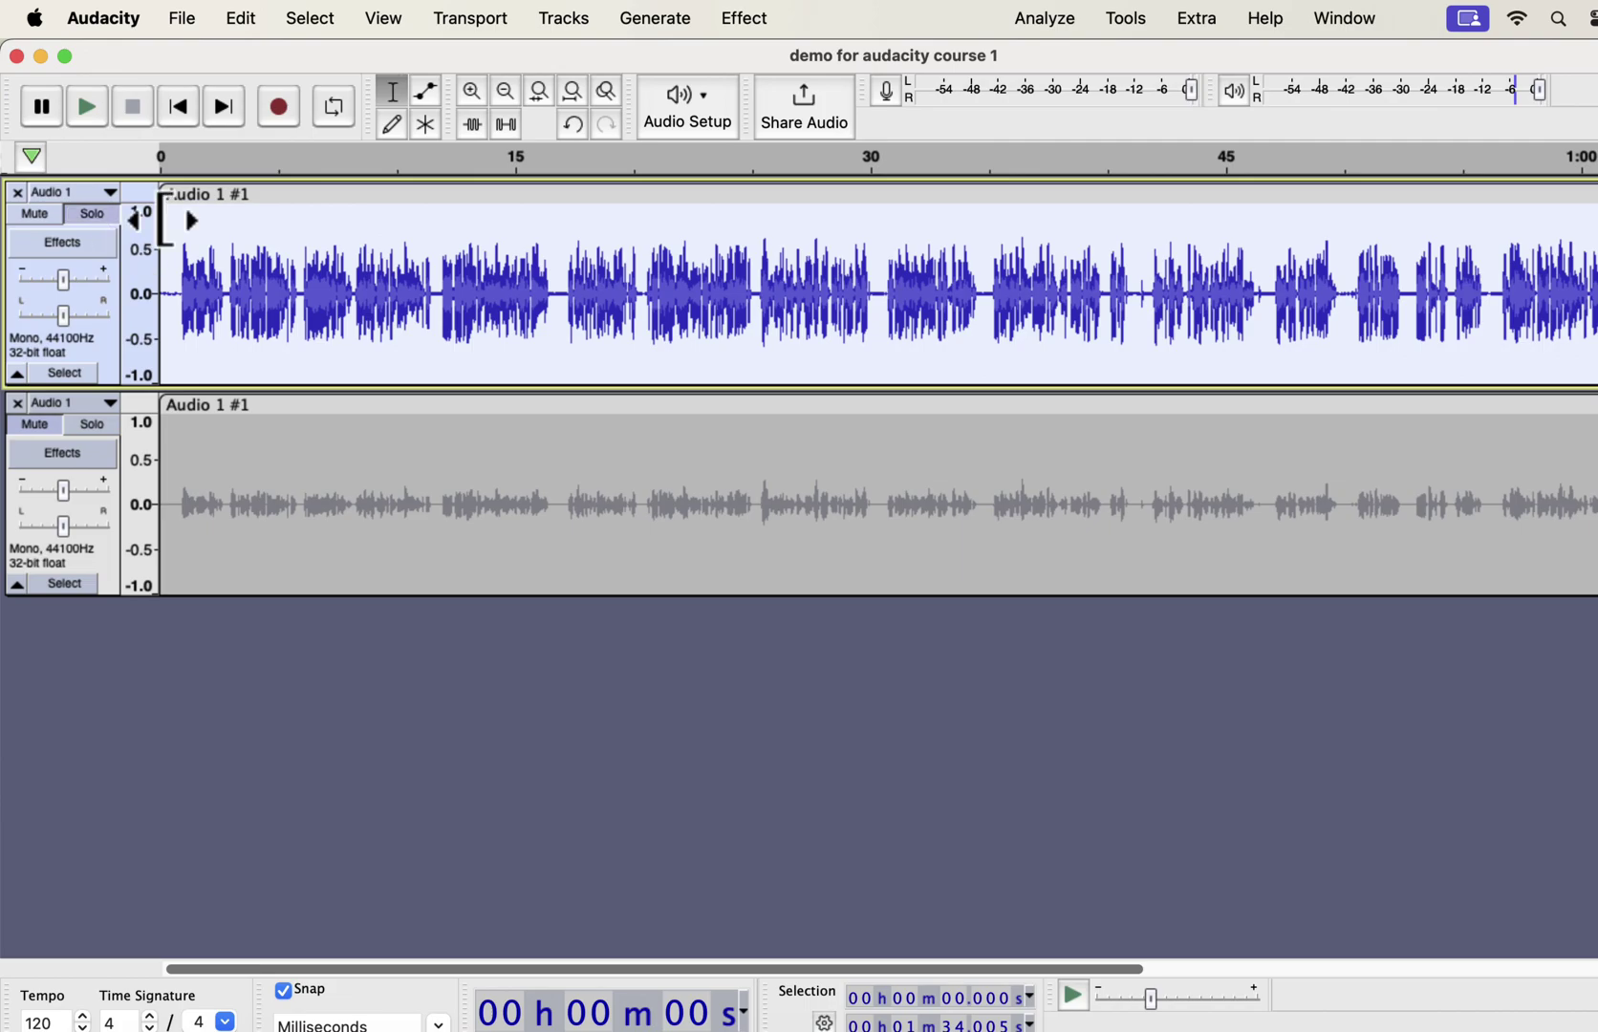
Open the Macro Manager's Import dialog and browse to the Macros and EQs > Macros folder
click(1110, 25)
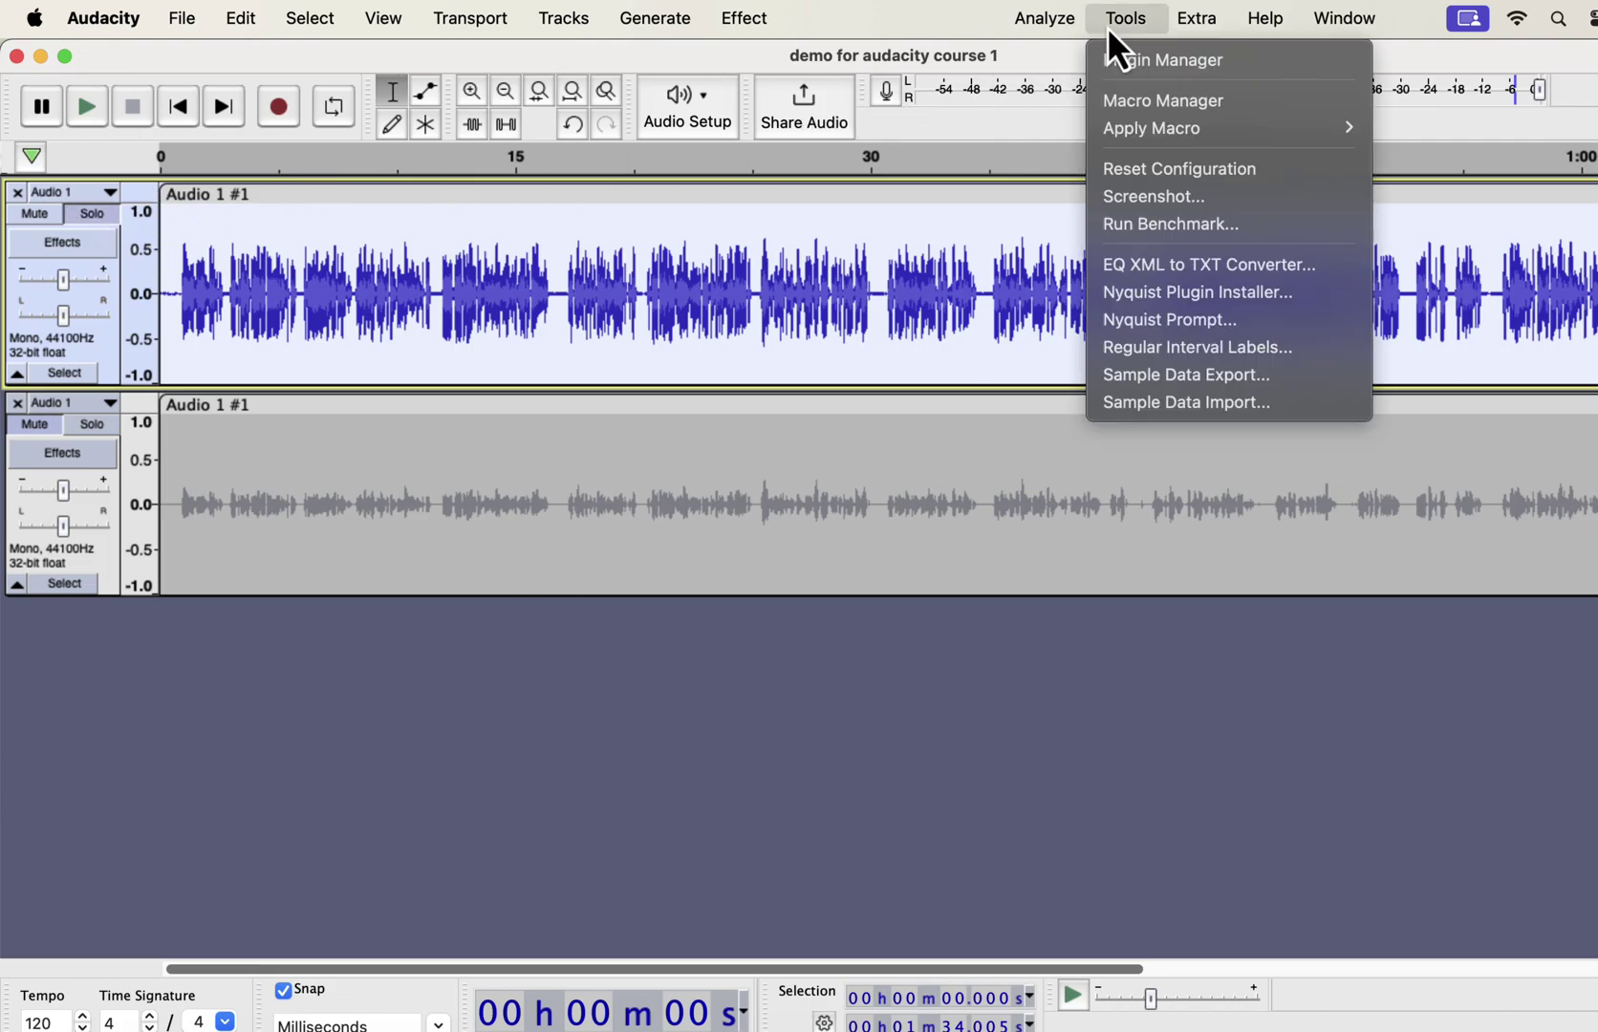
click(1116, 99)
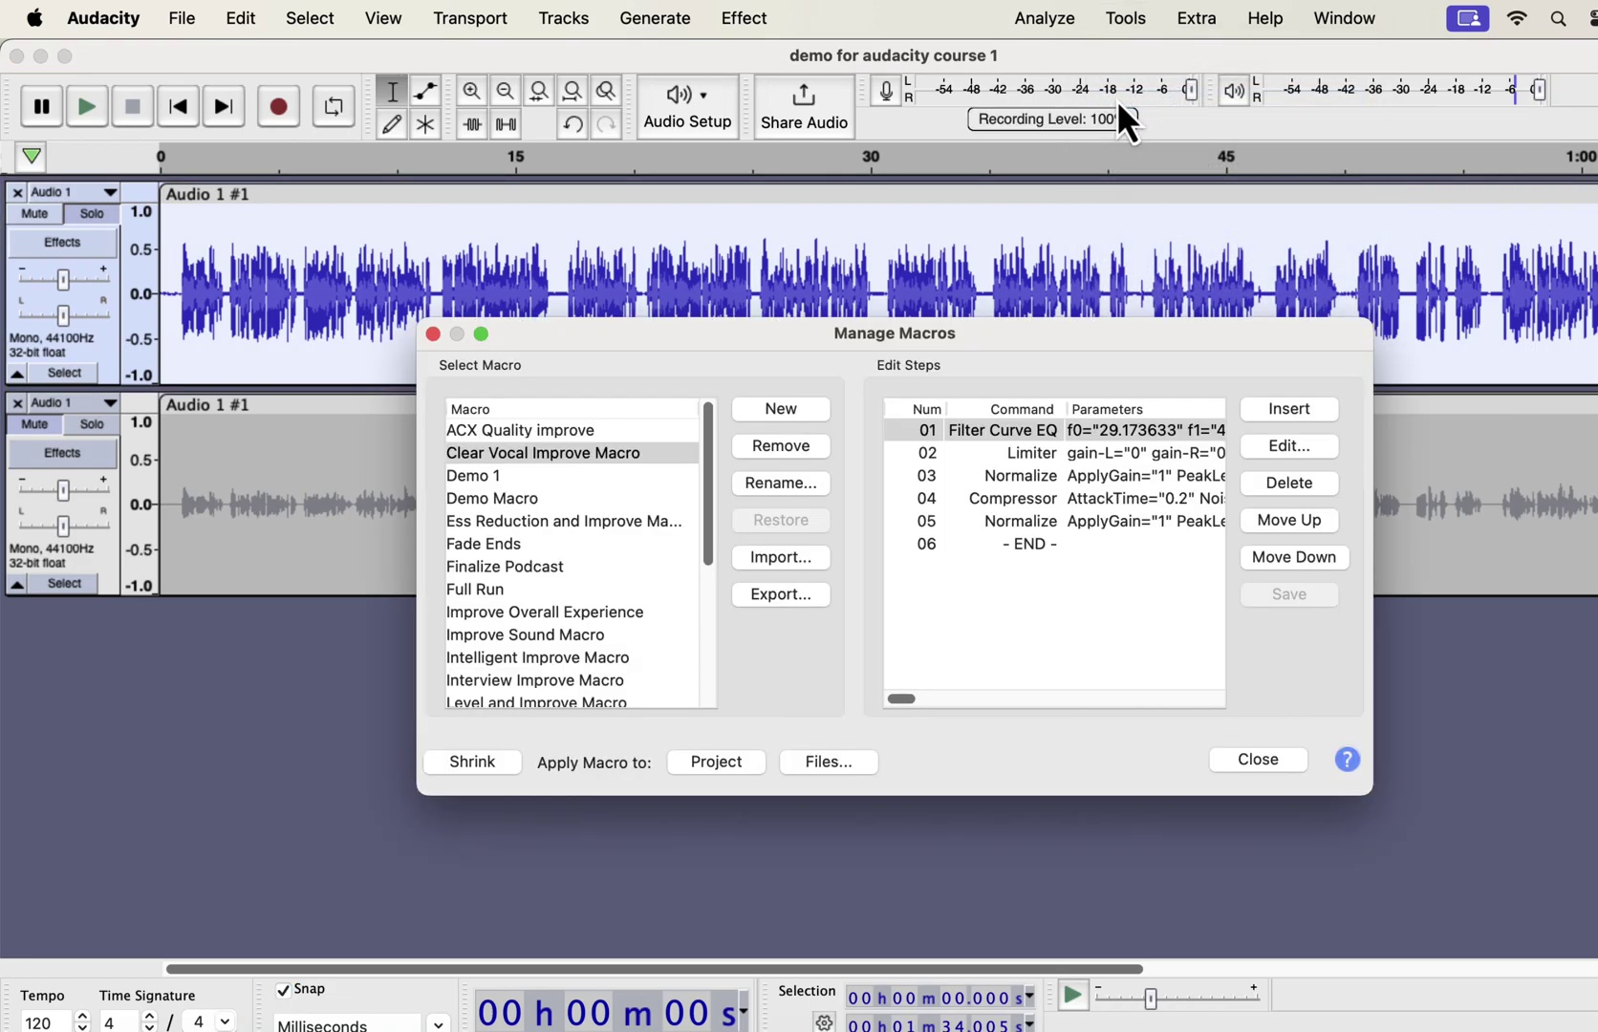
click(755, 556)
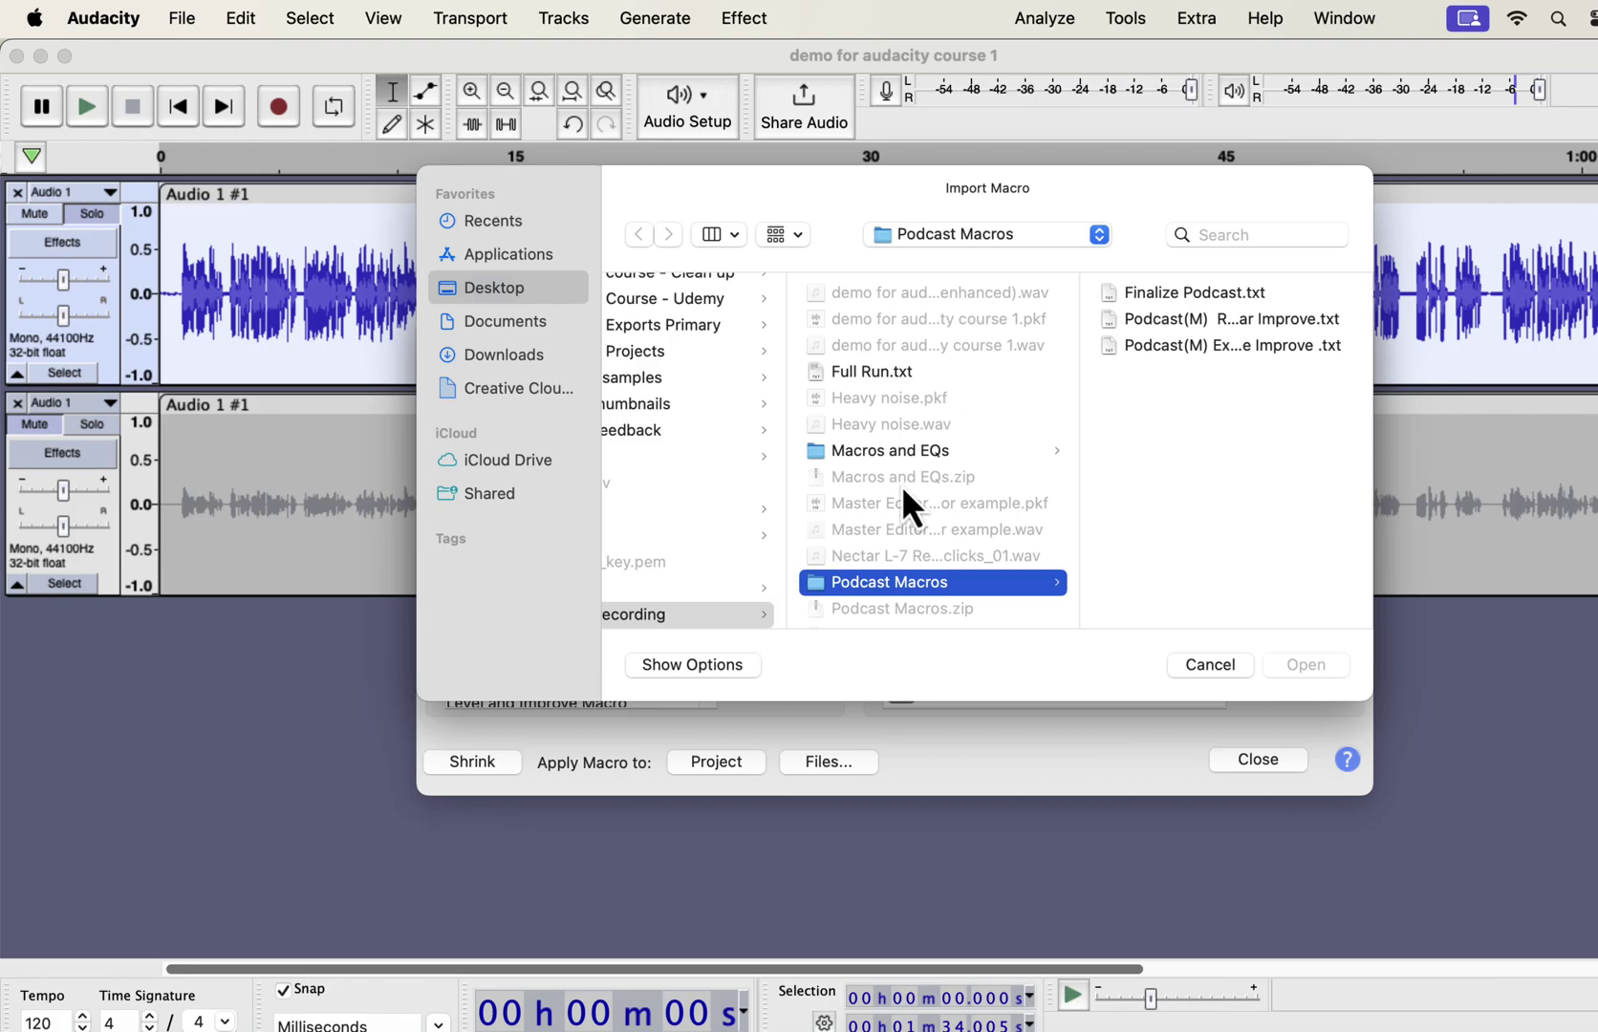
click(920, 457)
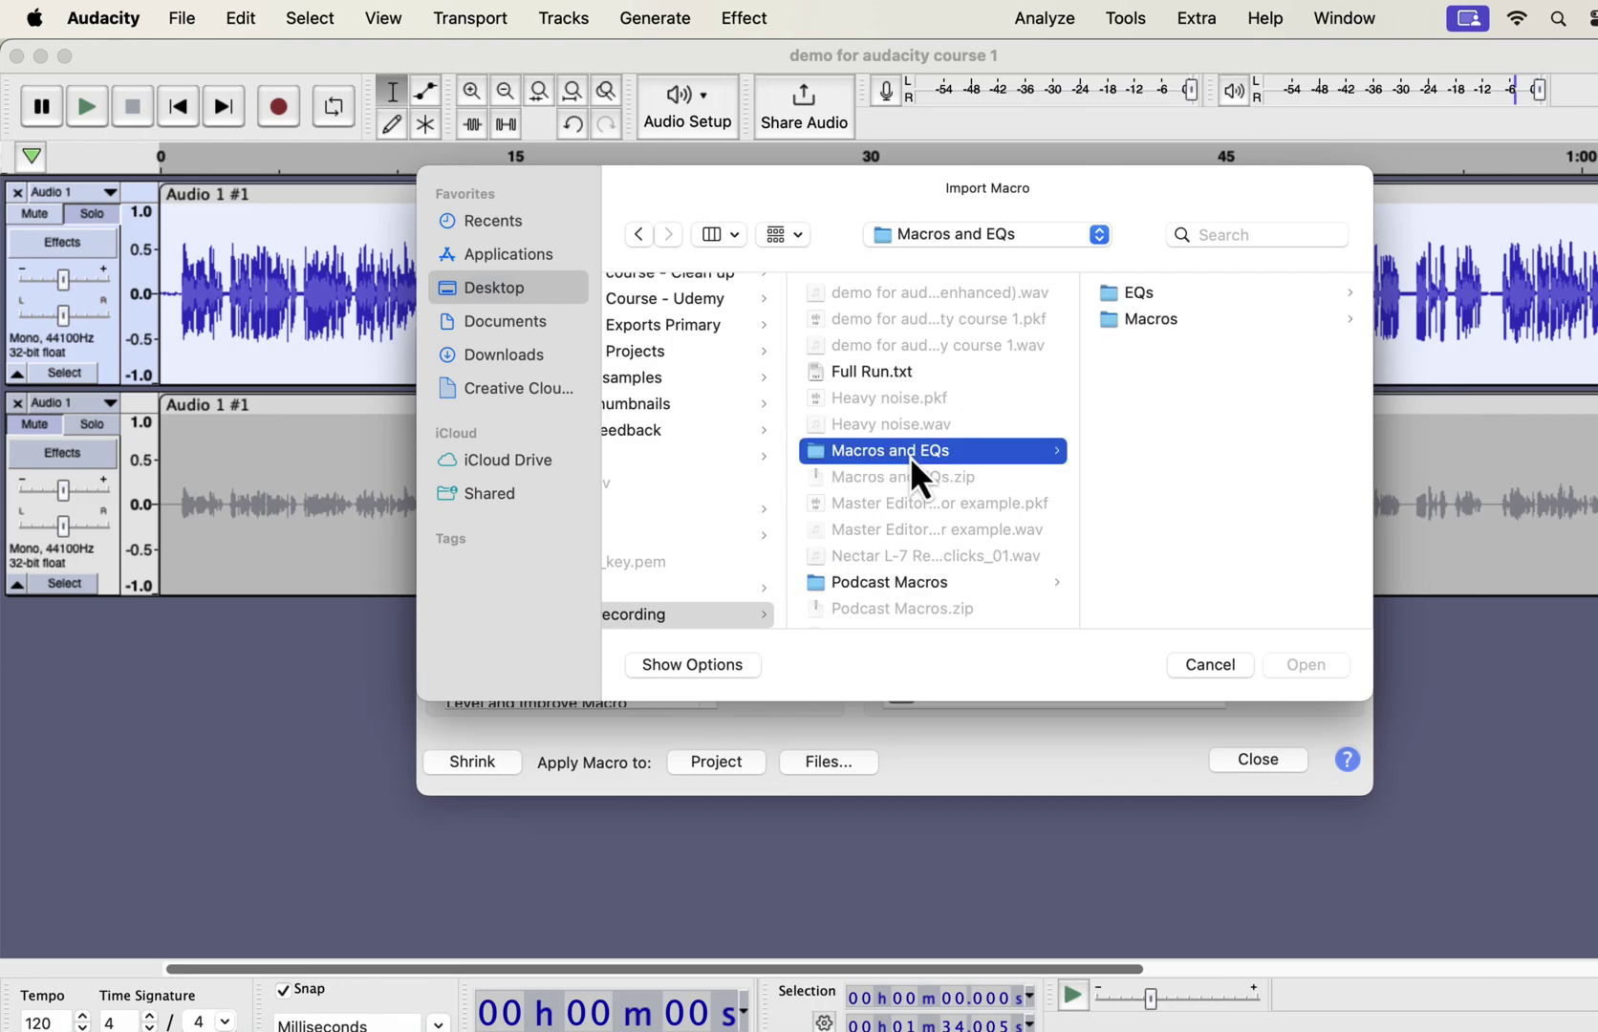
click(1183, 326)
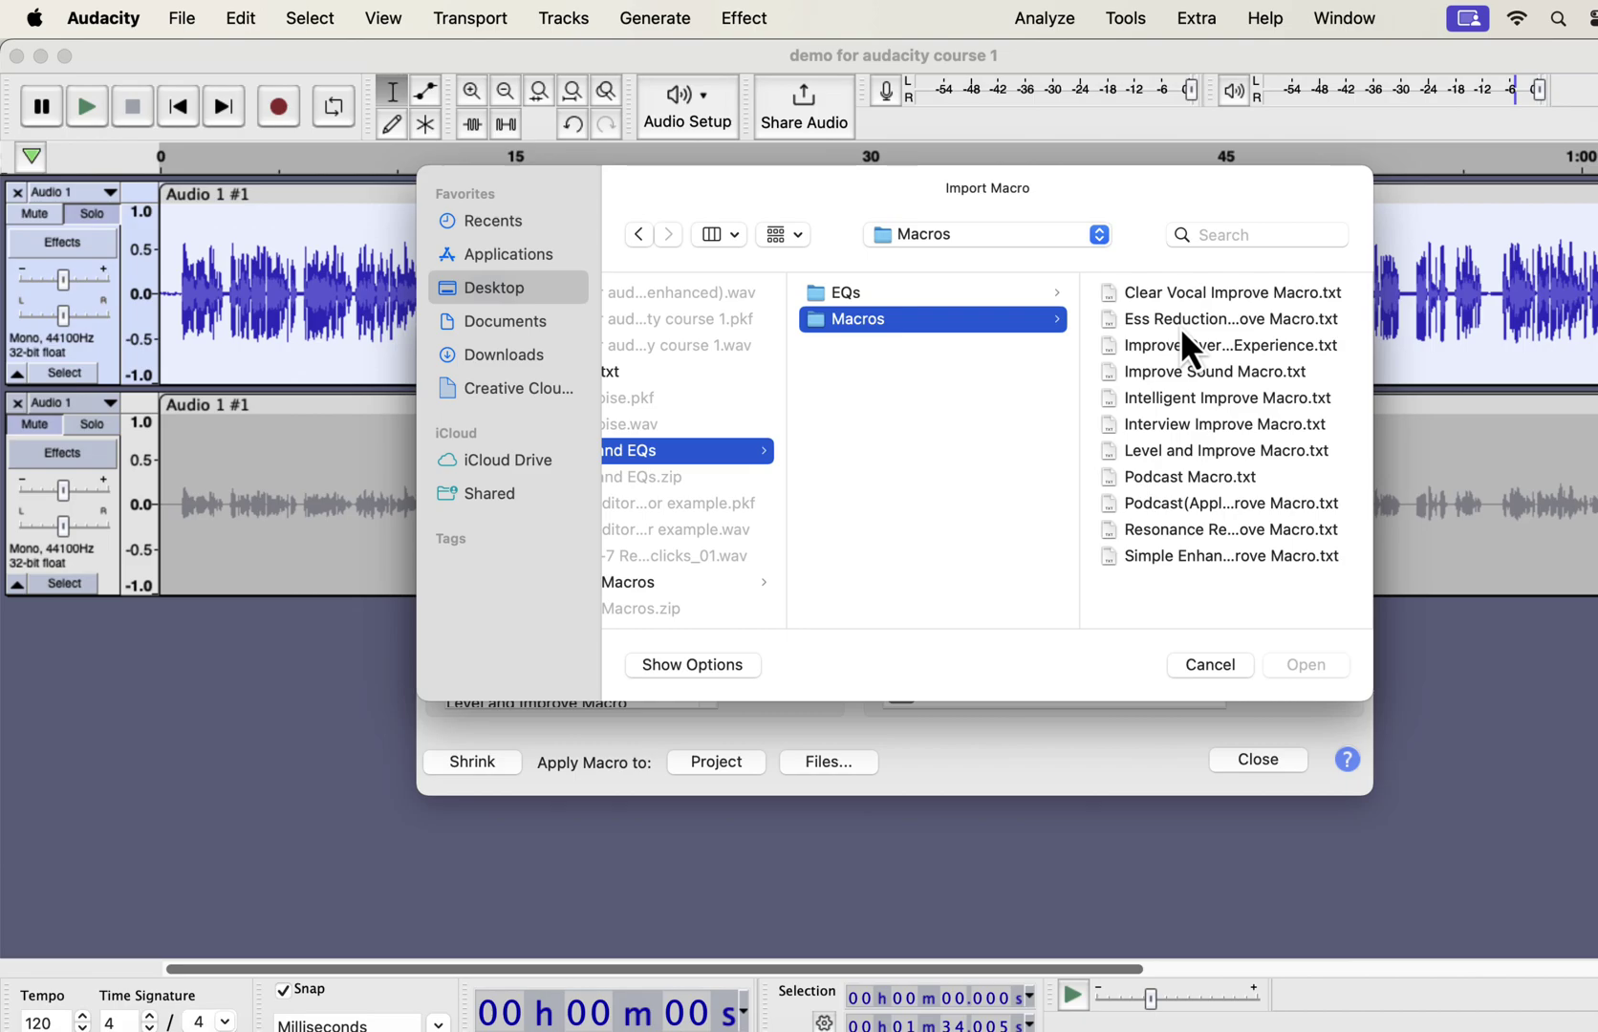
Step through the macro .txt files, from Clear Vocal Improve Macro down to Podcast Macro
click(1181, 295)
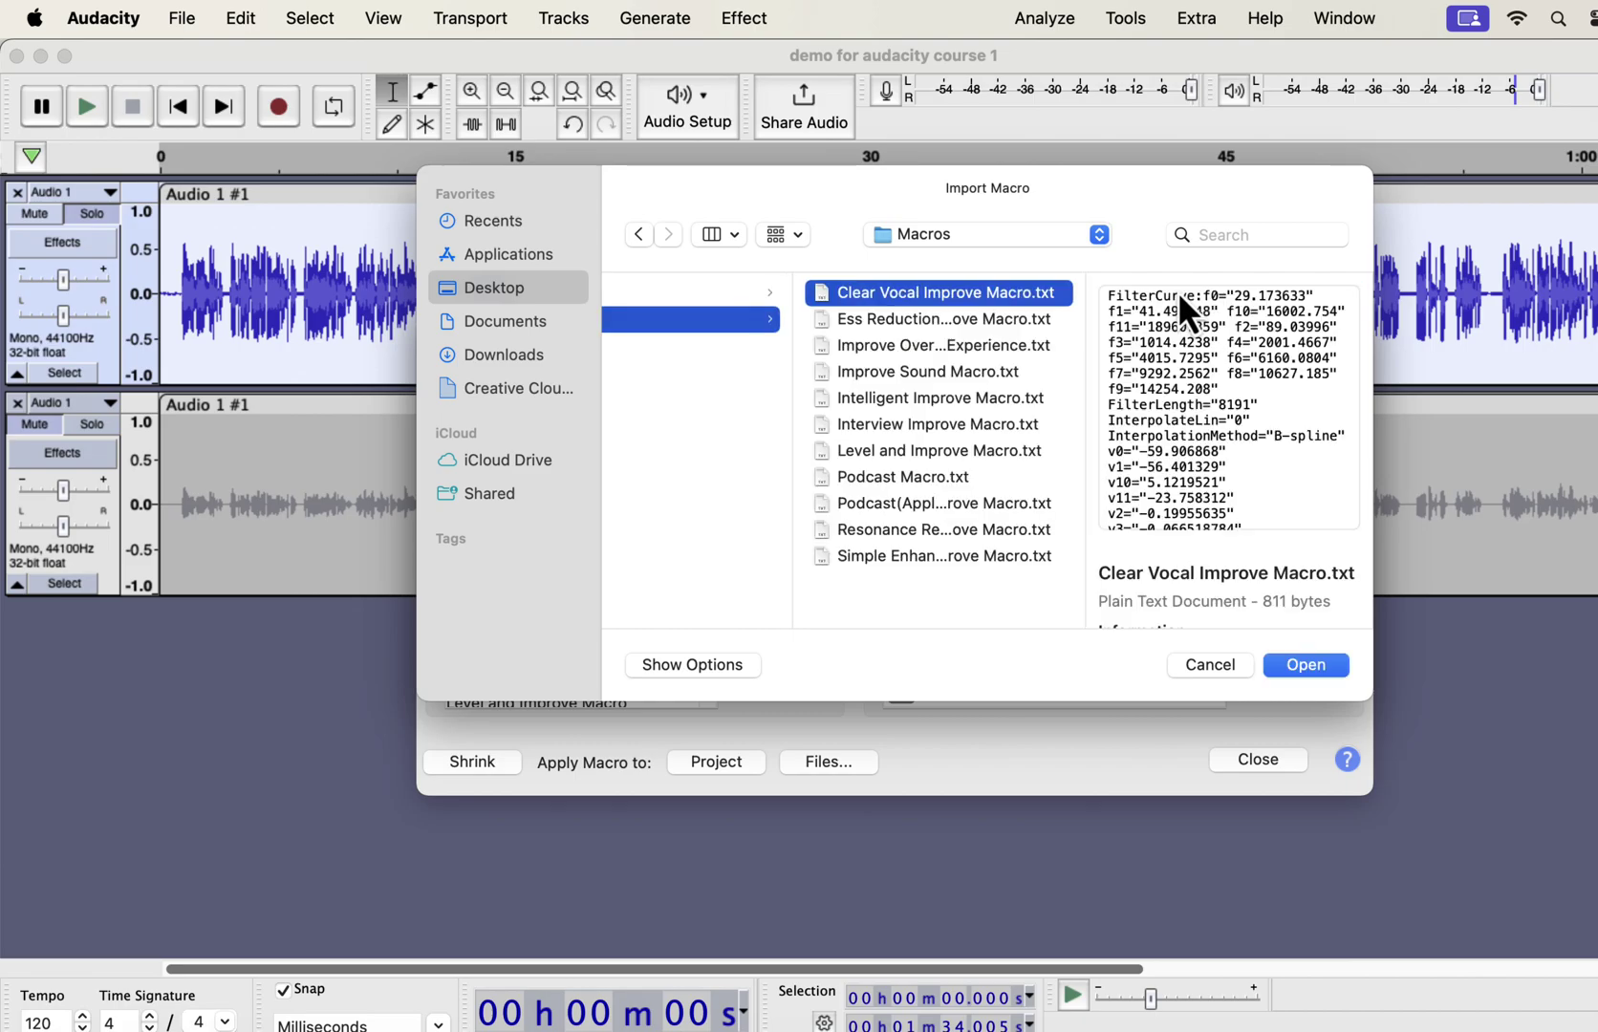
click(1051, 328)
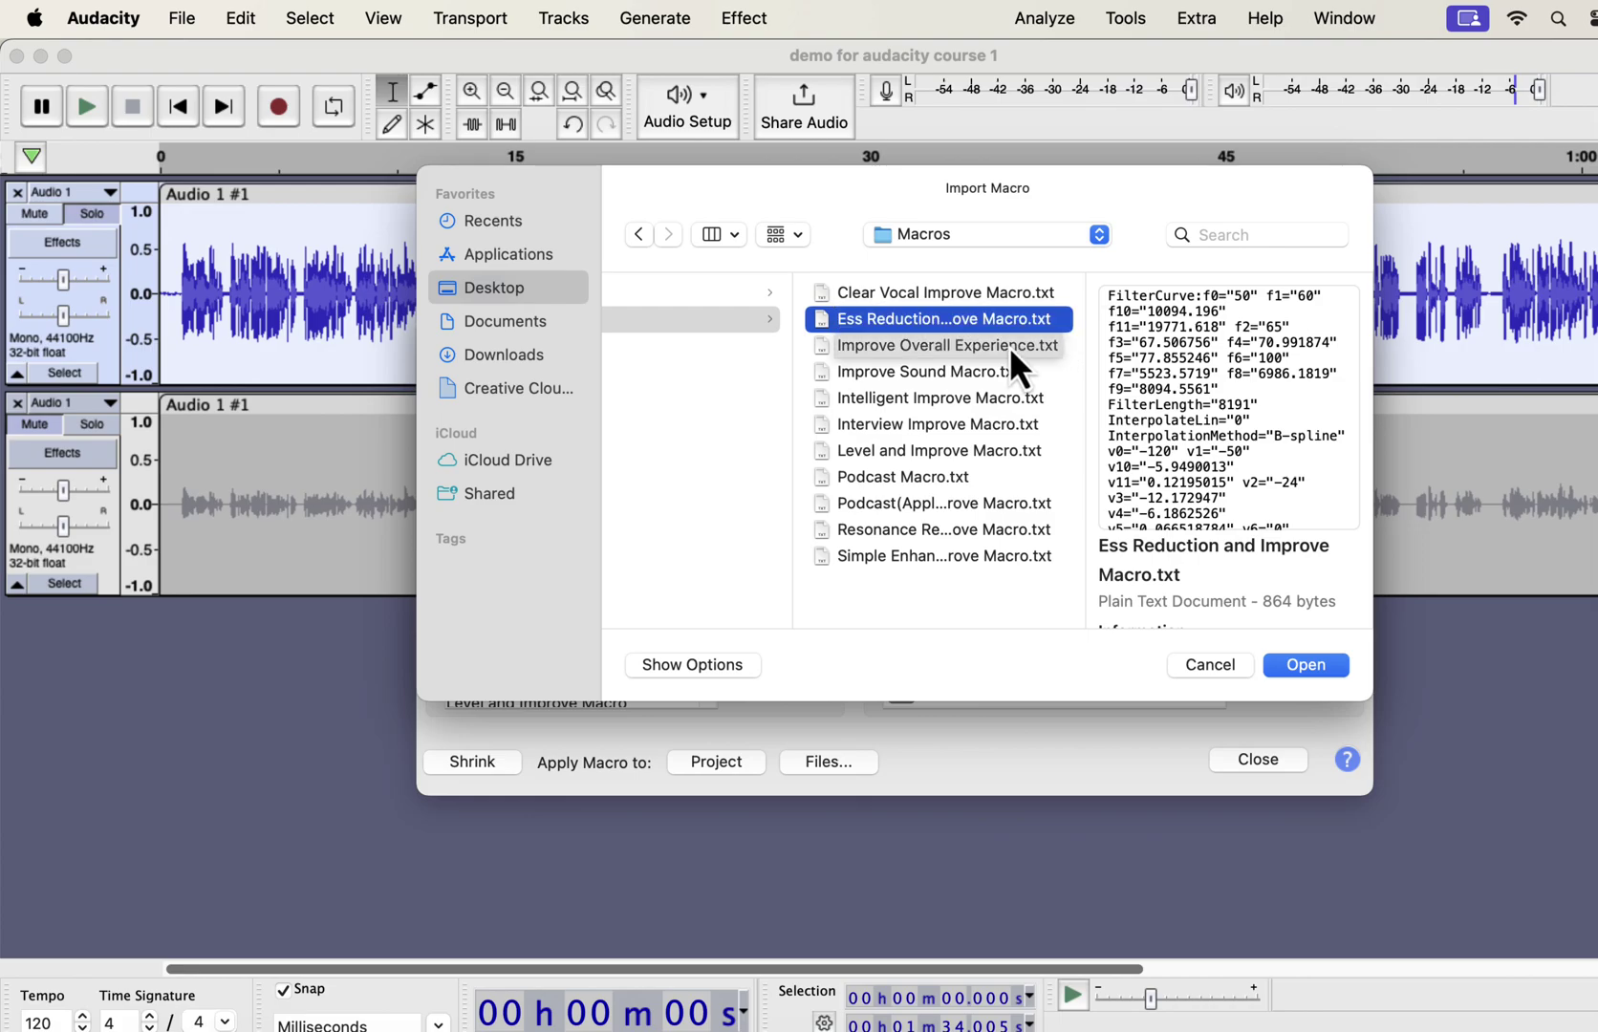
click(1009, 346)
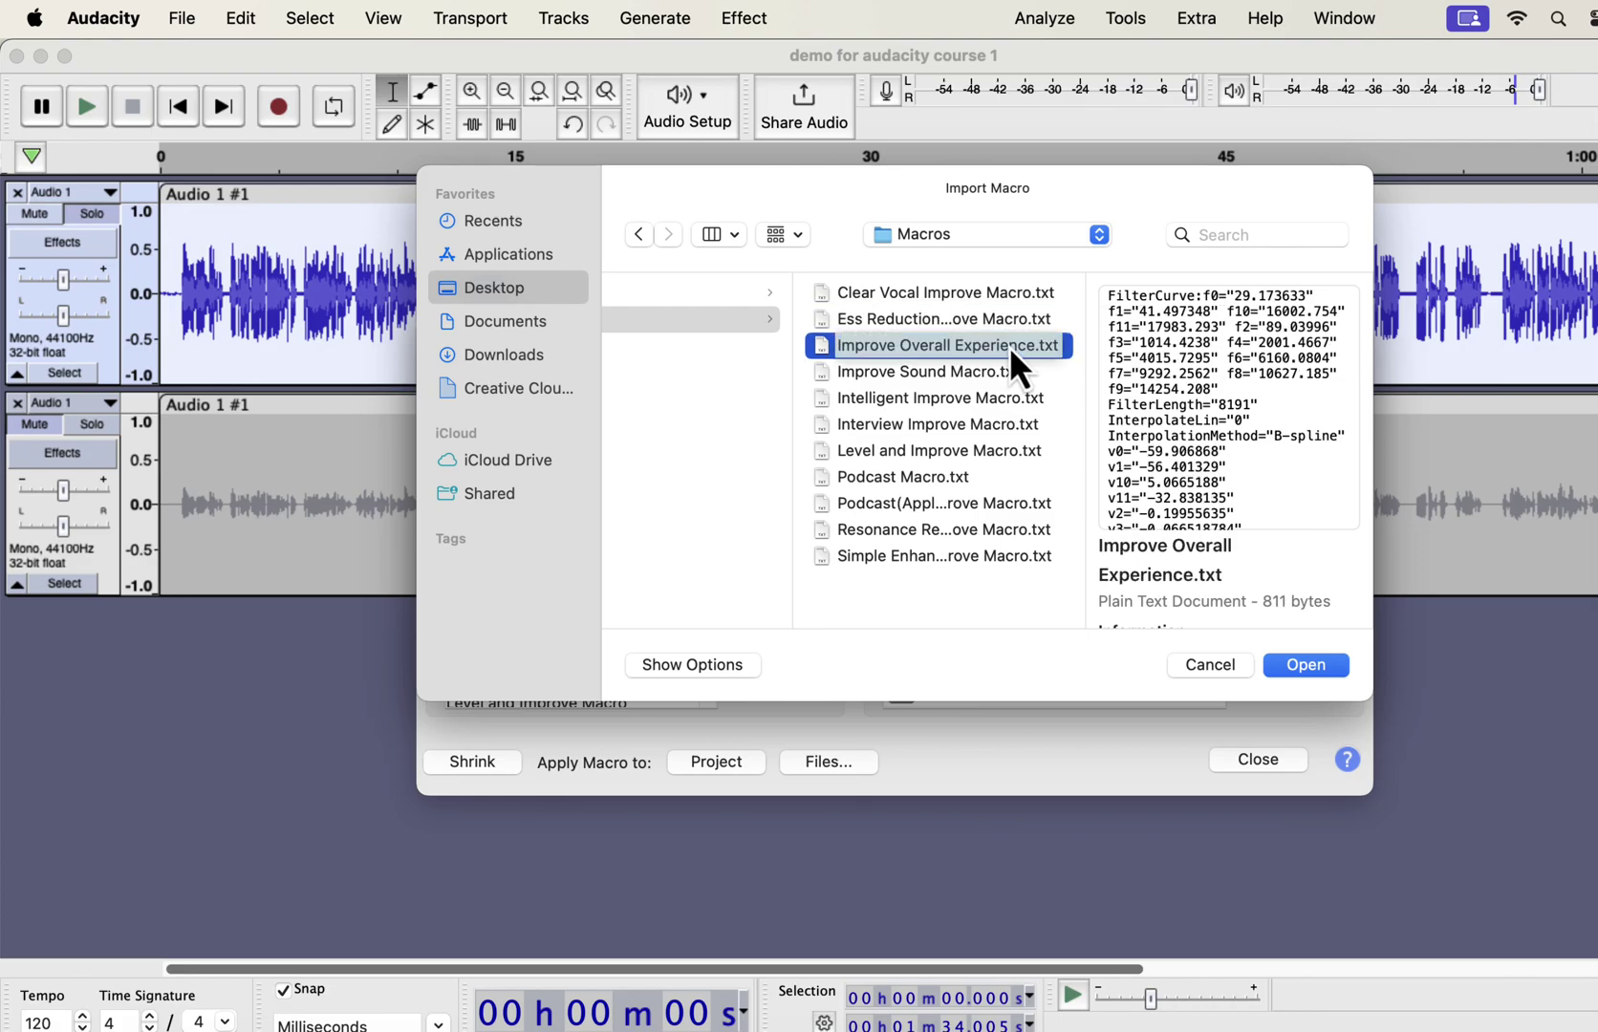
click(946, 376)
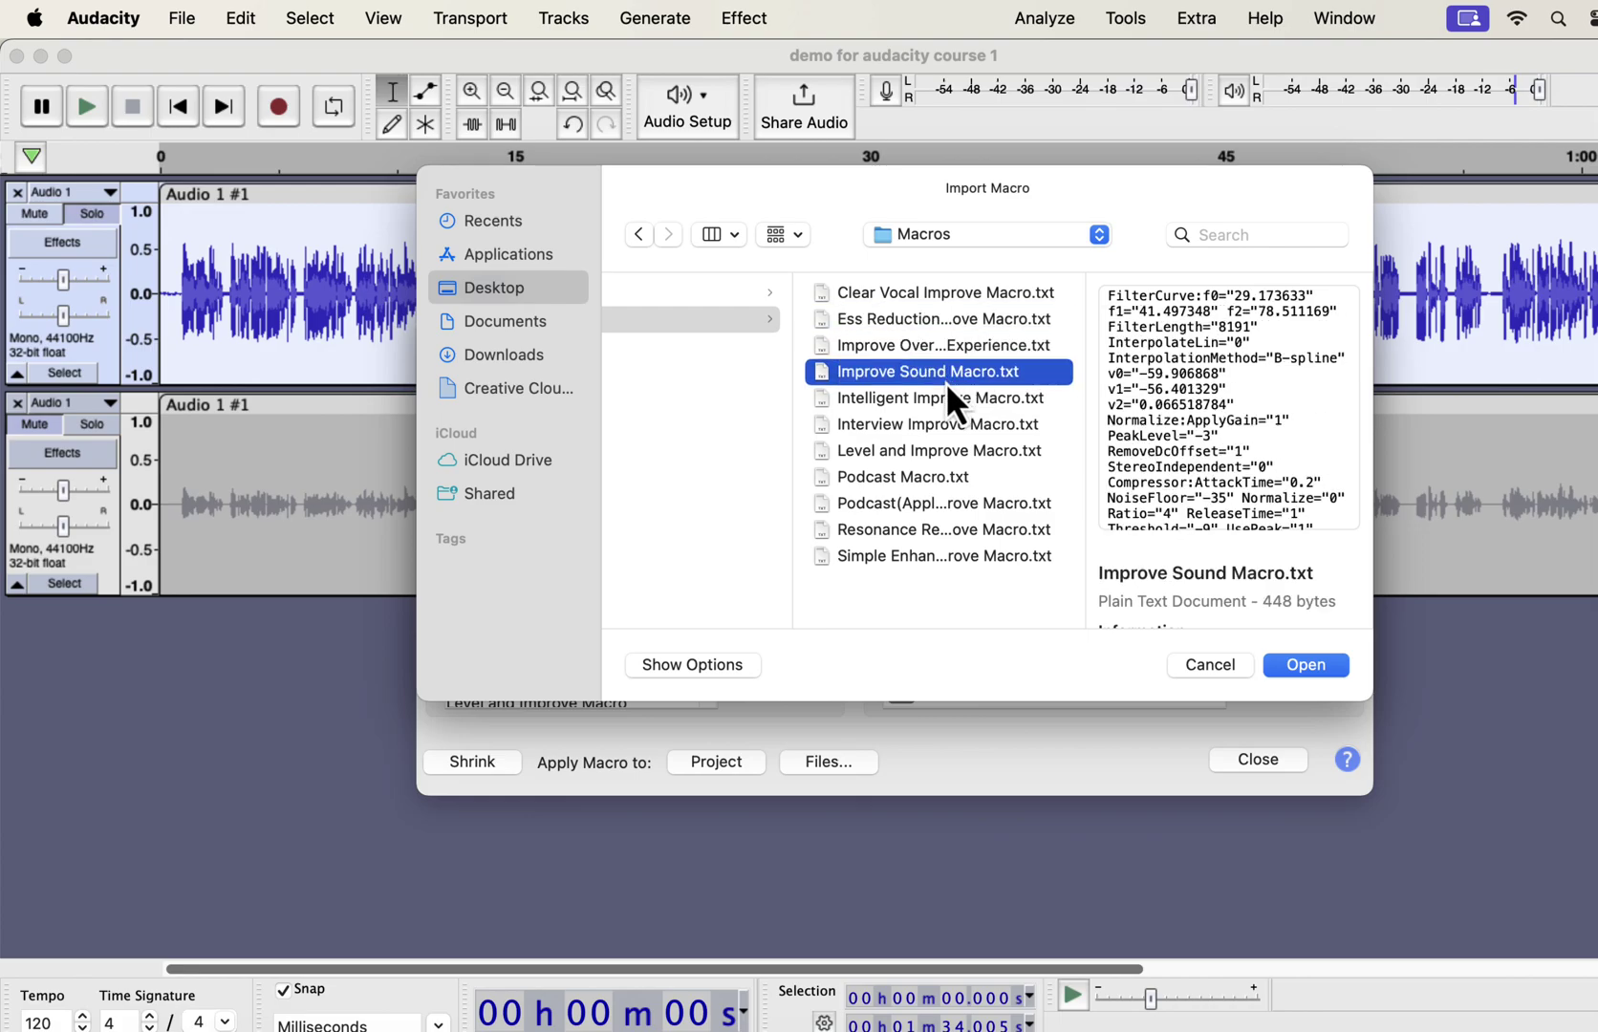
click(975, 448)
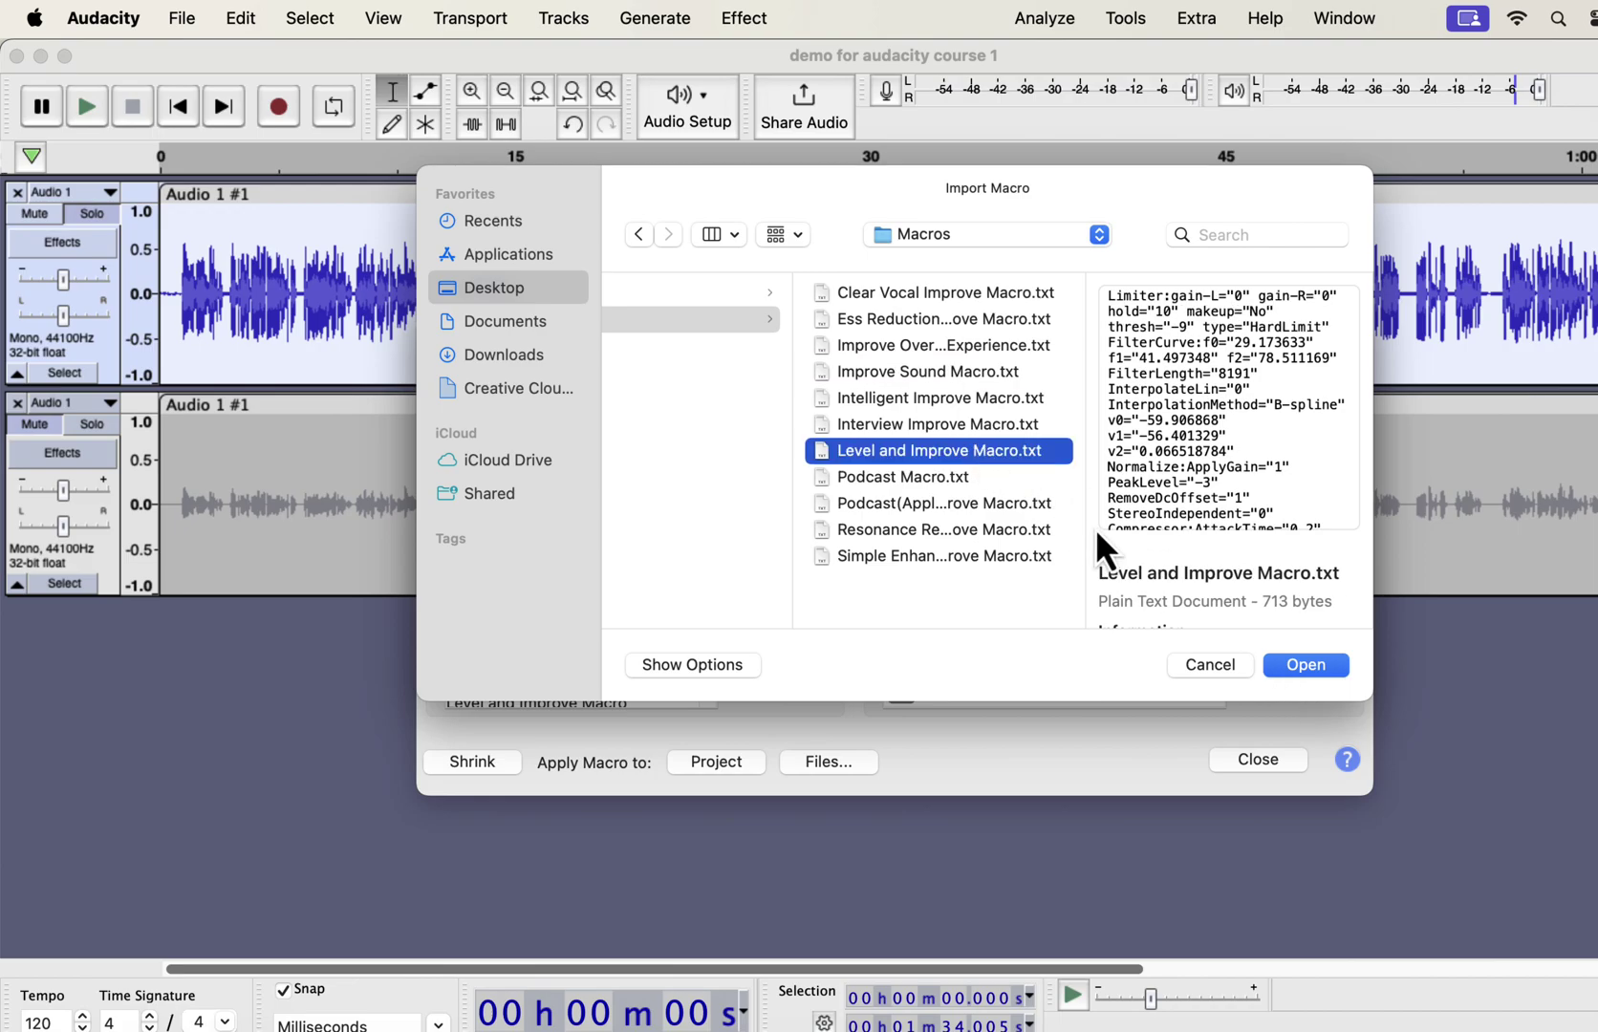
click(945, 476)
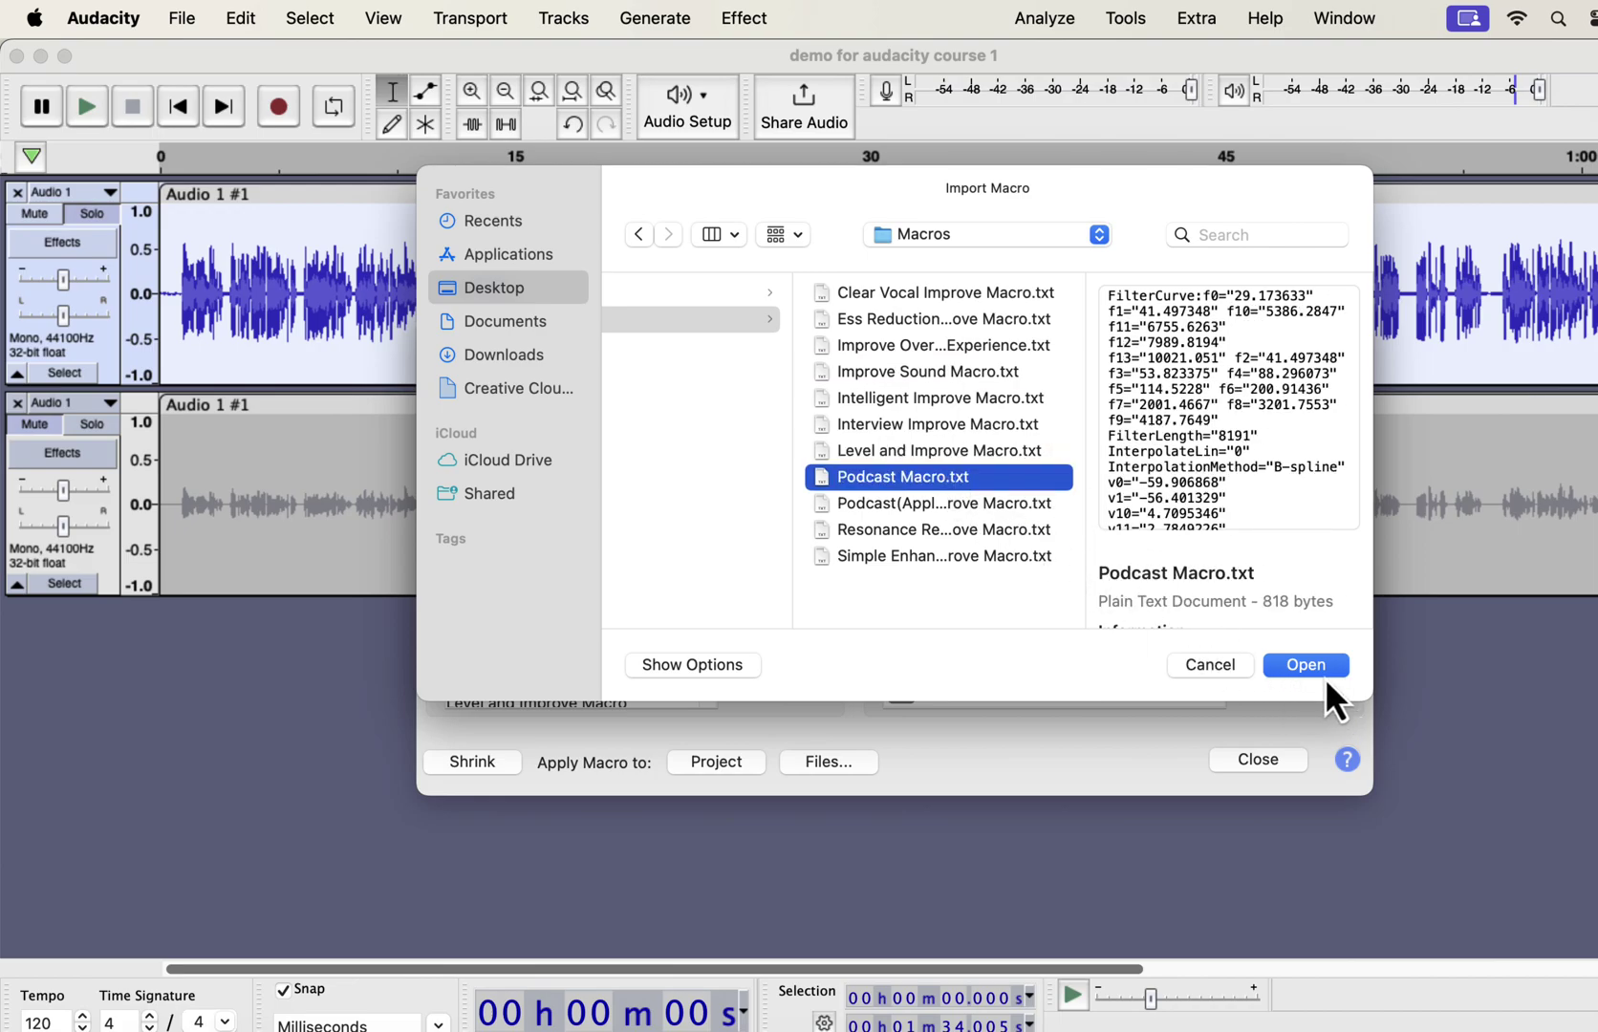
Close the import window, then scroll the $27 EQs and Macro Pack description down to its installation link
click(1227, 673)
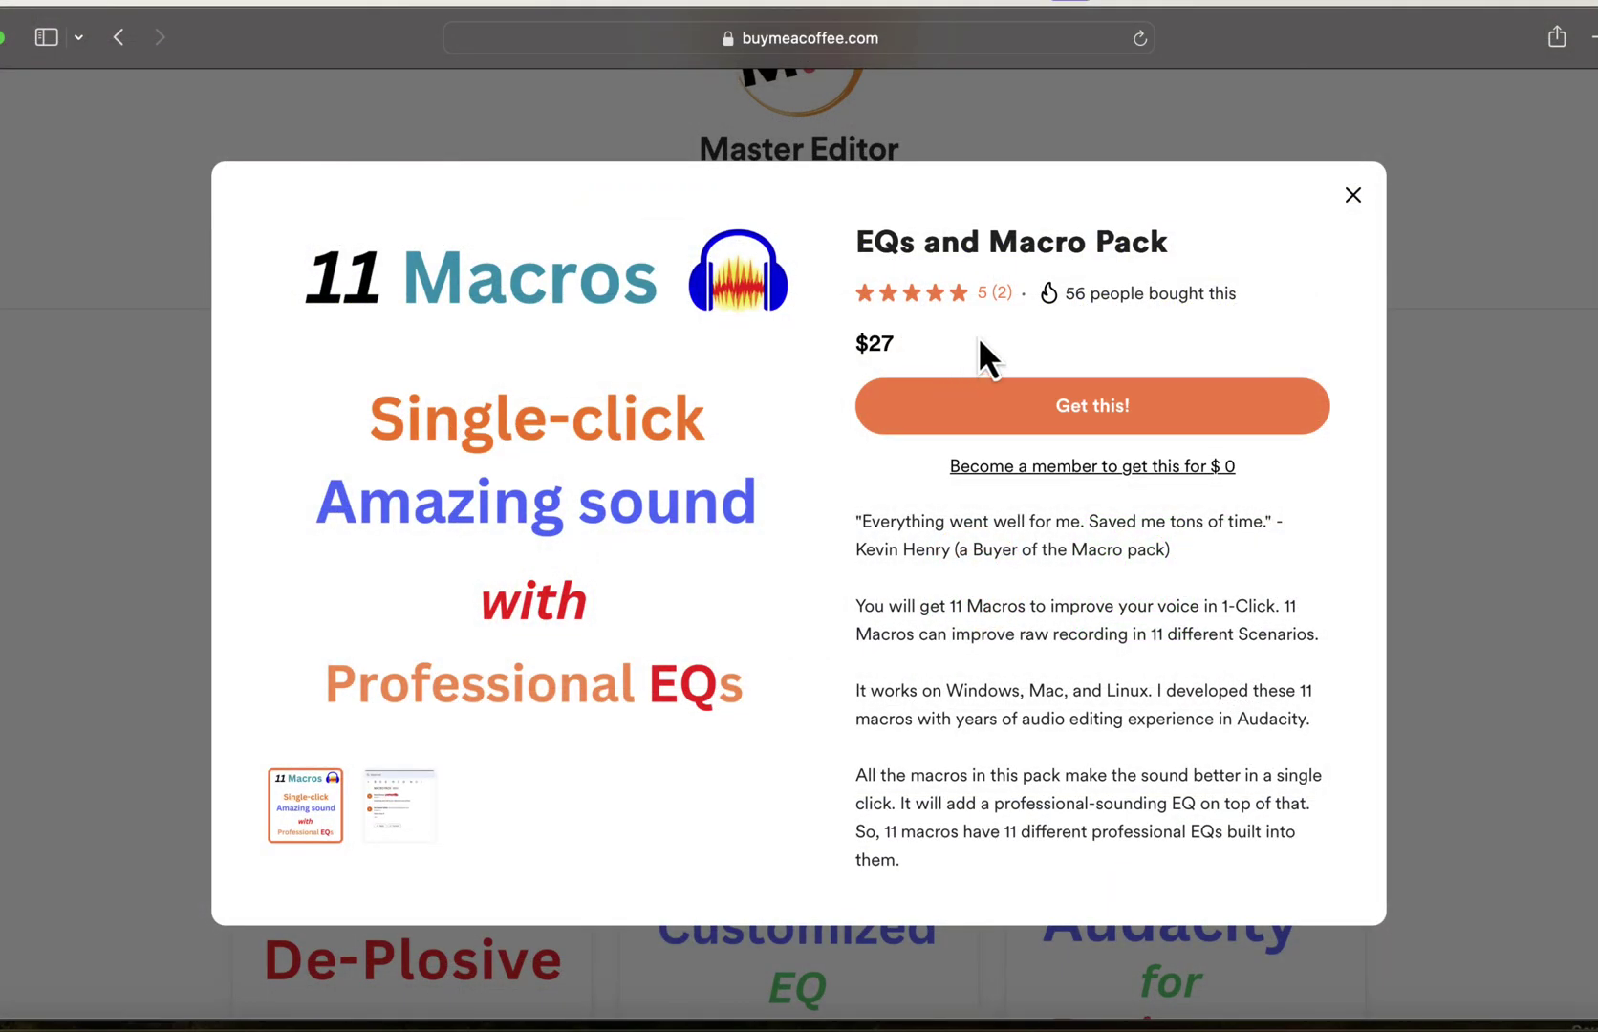
drag(1067, 287, 1239, 289)
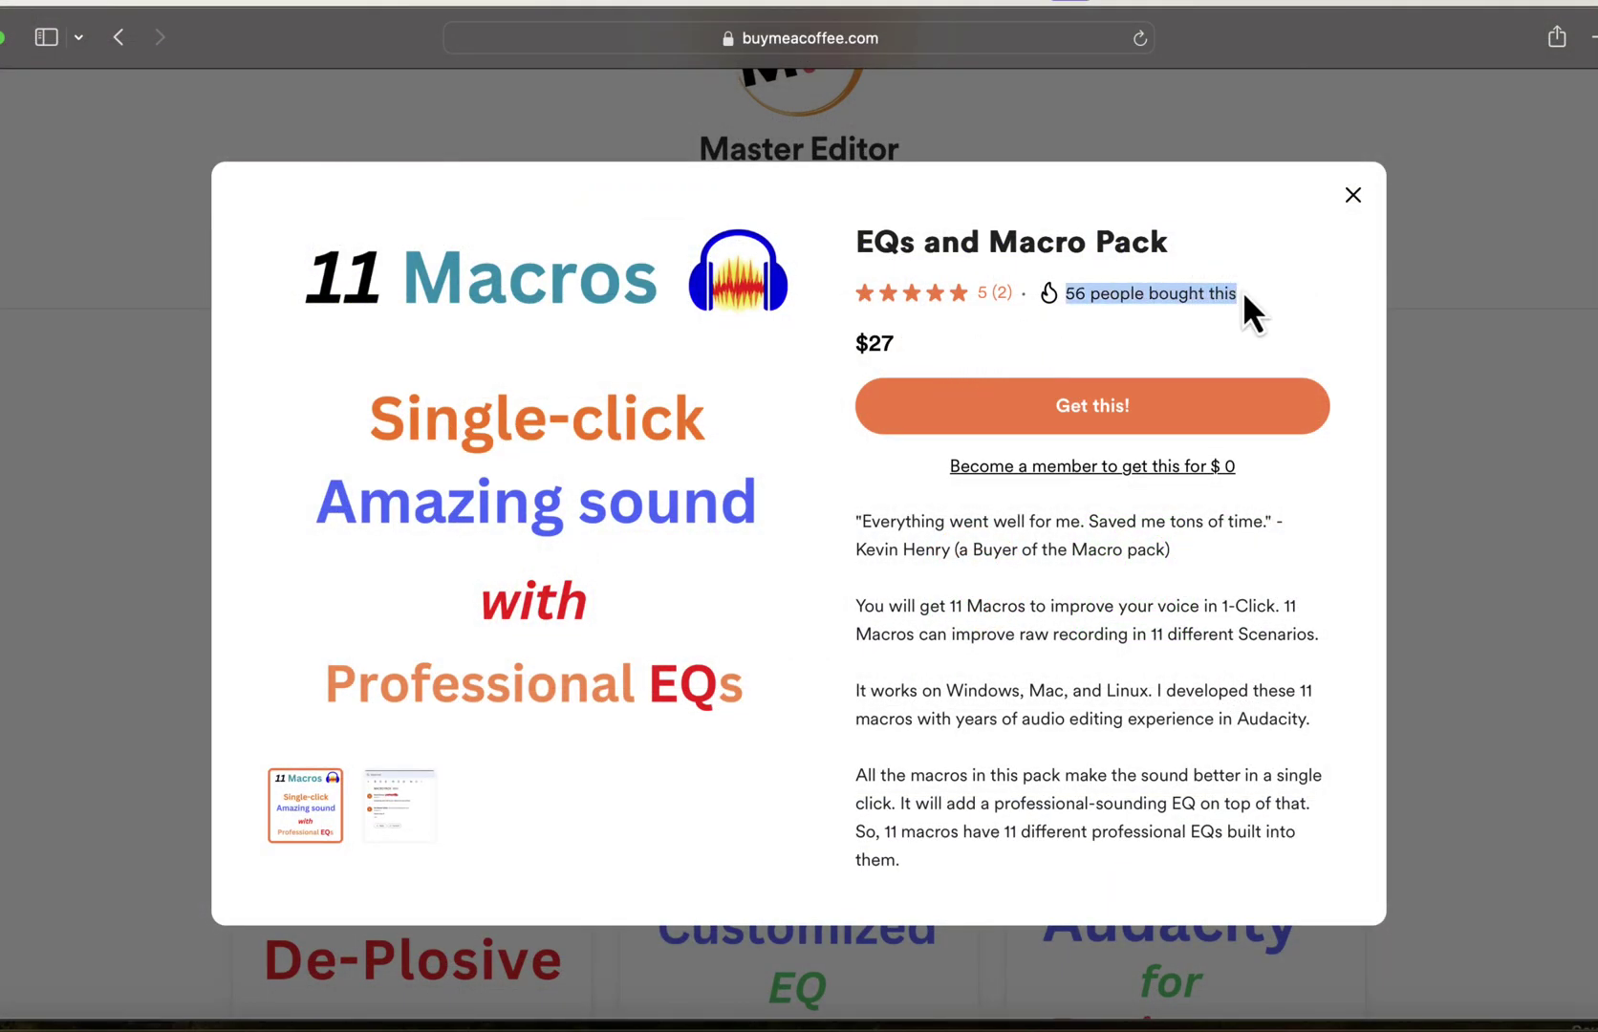
click(1118, 327)
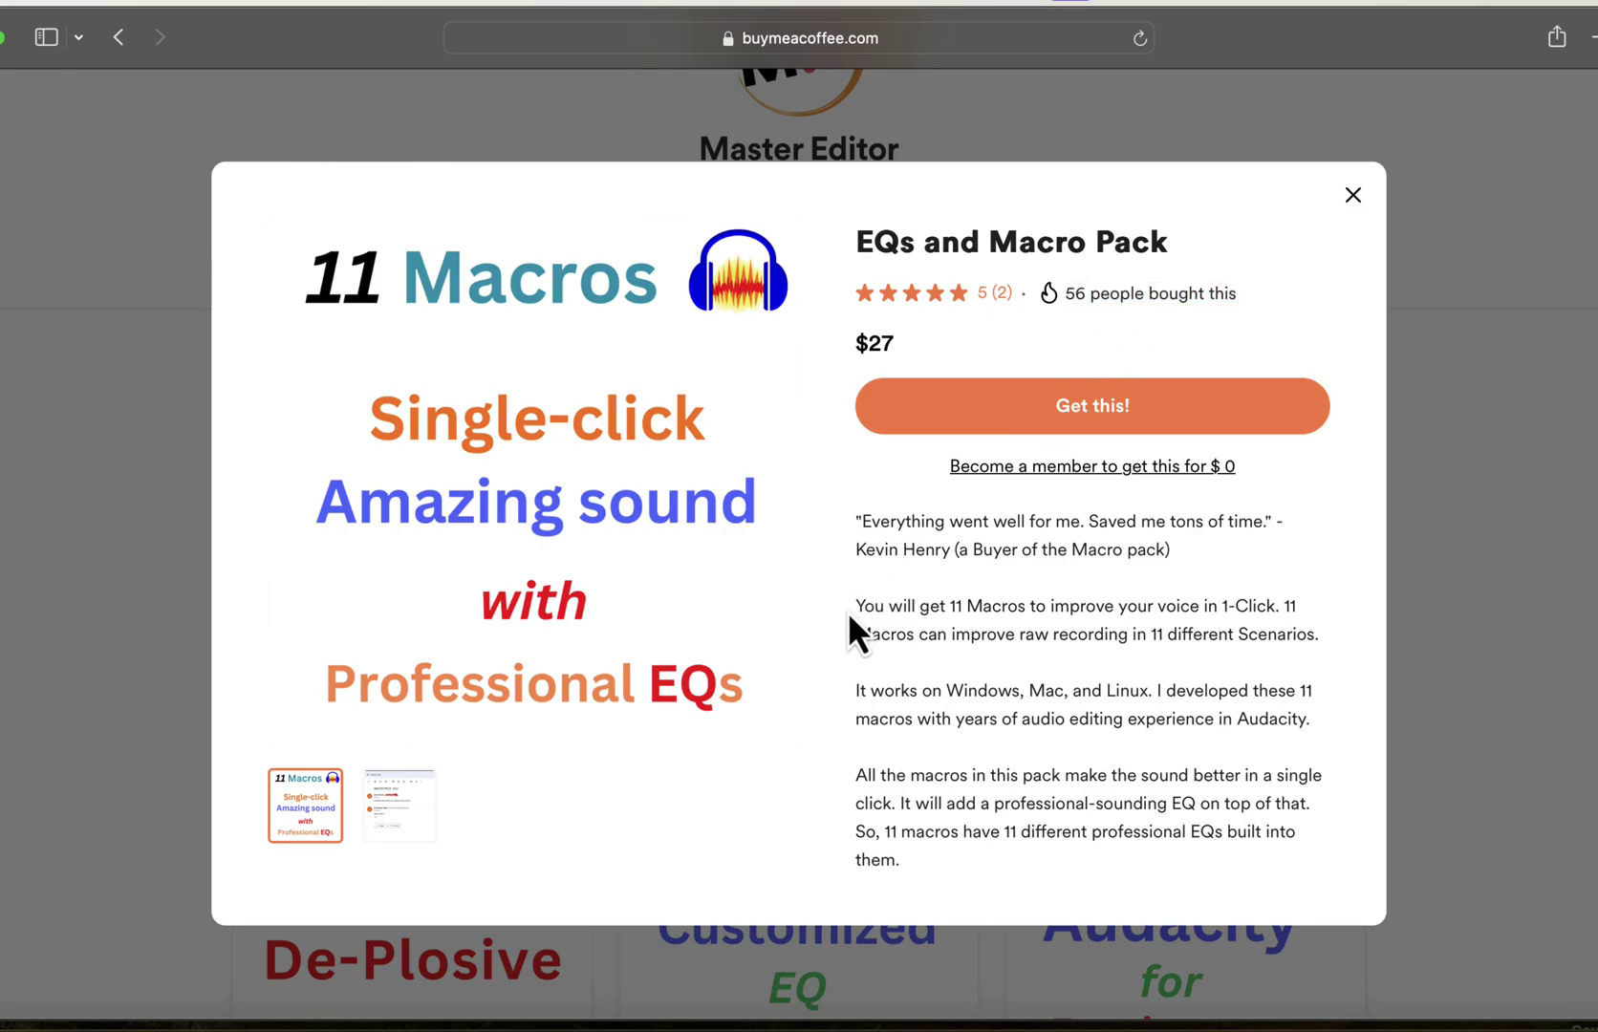
scroll(848, 612, down, 5)
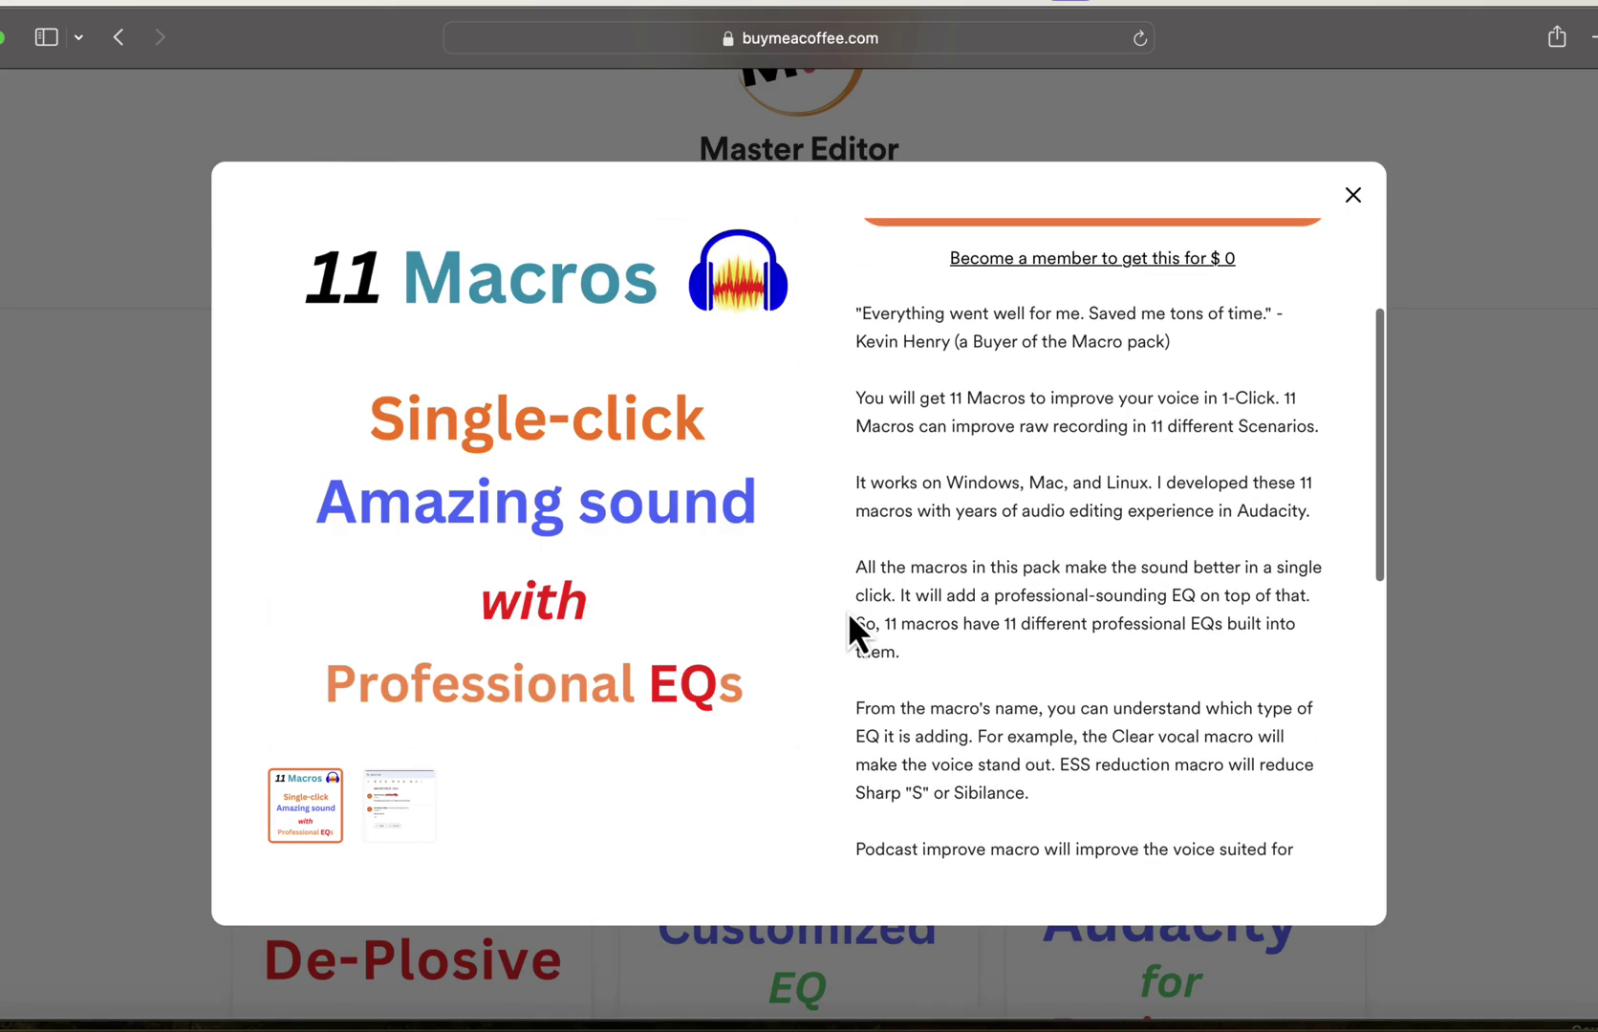
scroll(848, 612, down, 5)
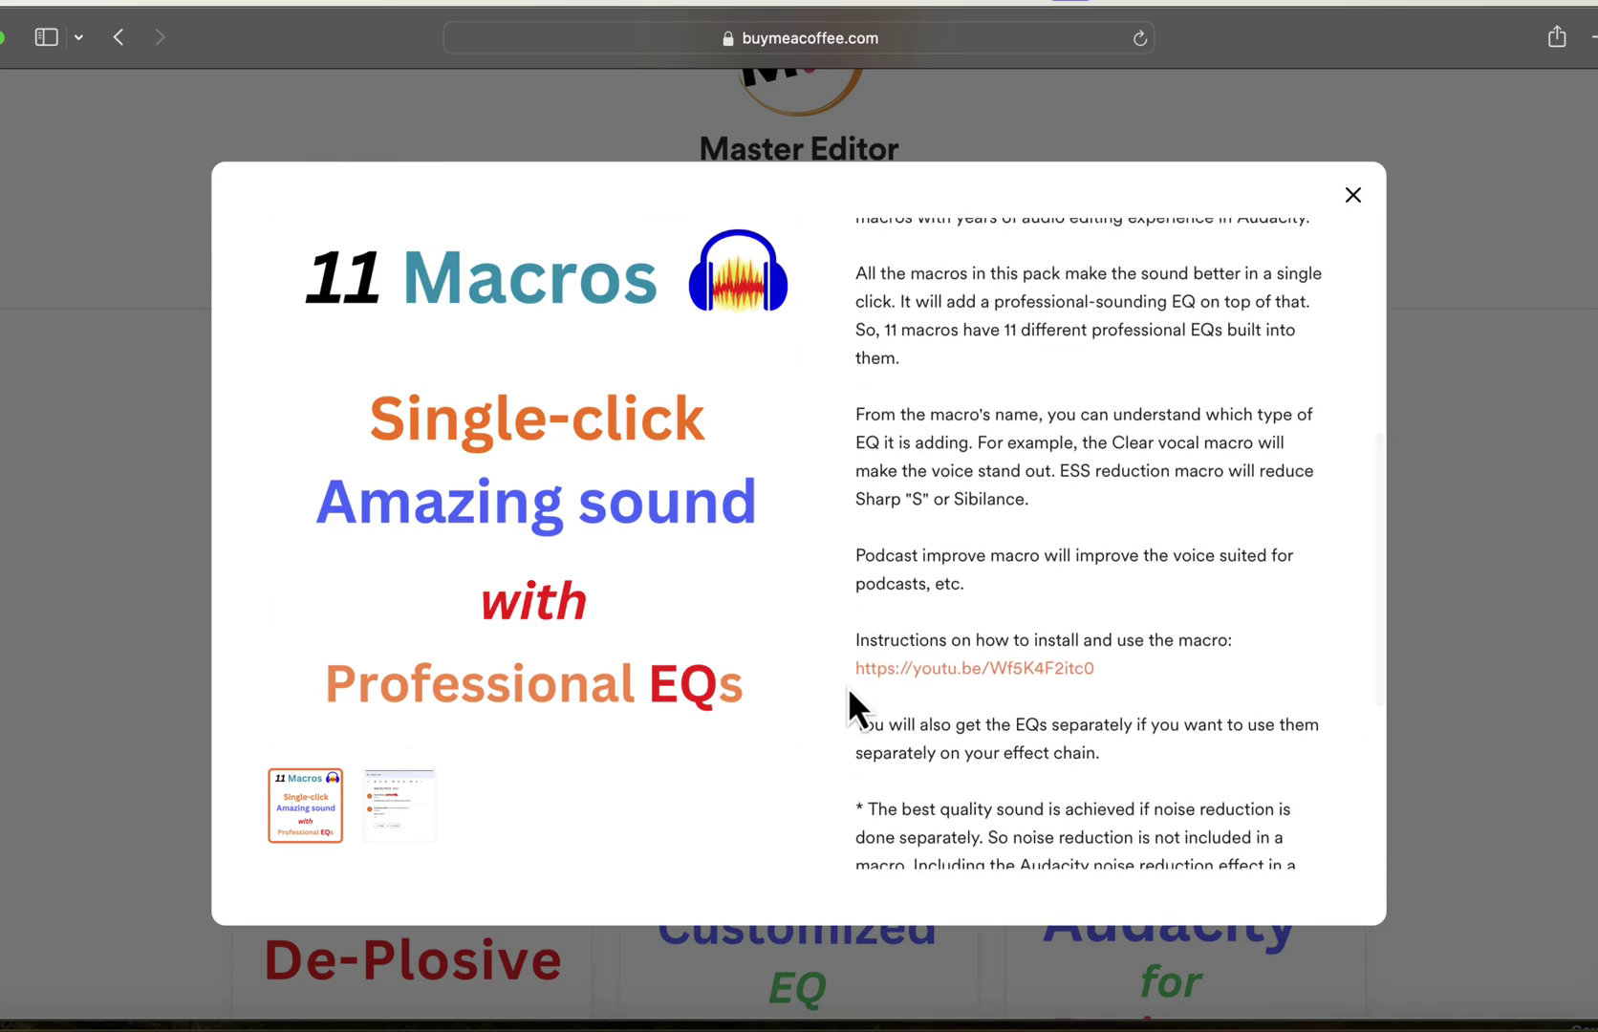